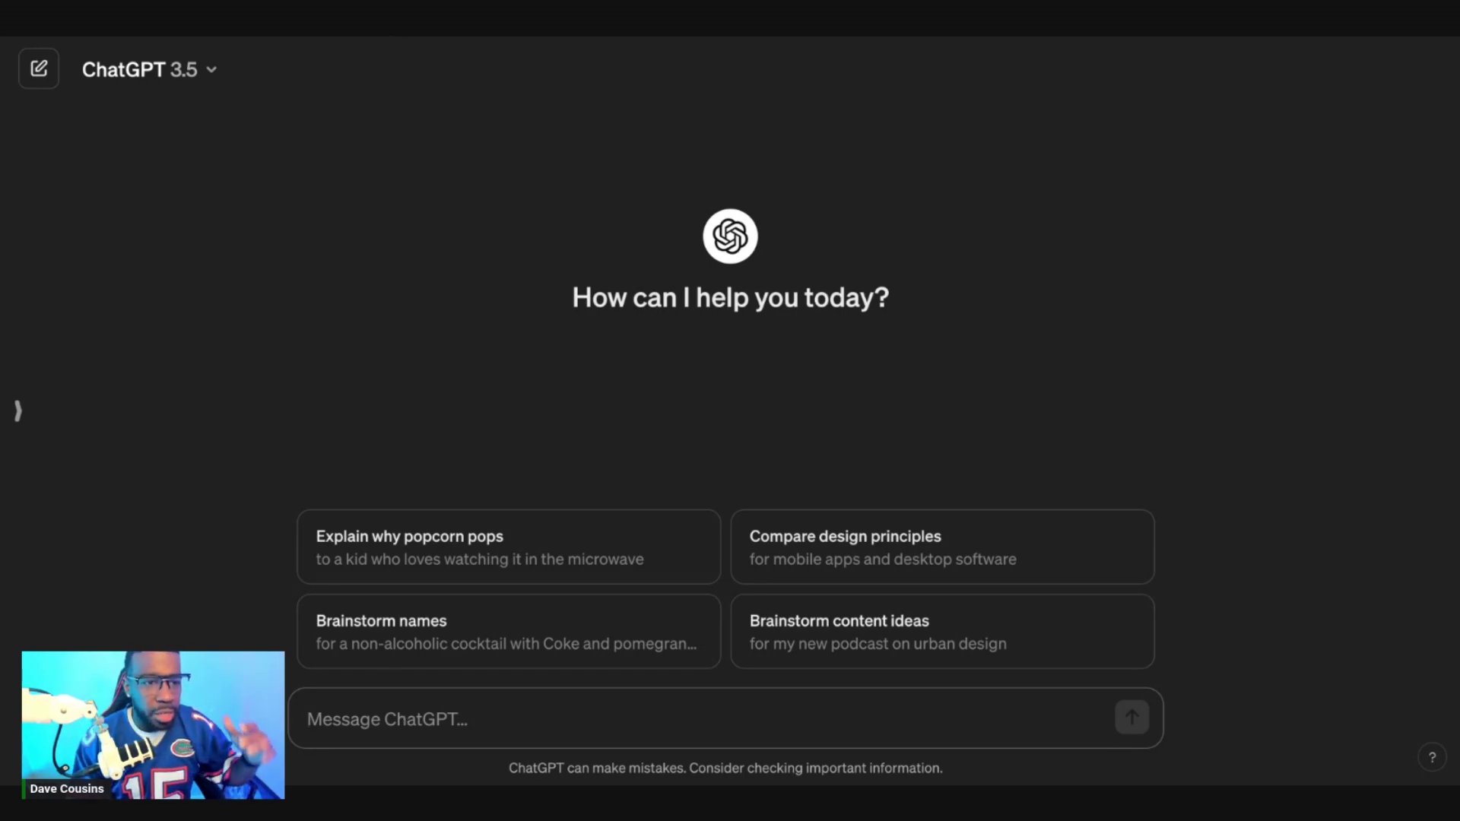
Switch to the Google results for "15 usc 1681" and go through Cornell's § 1681 page to the Subchapter III section list.
key("ctrl+Tab")
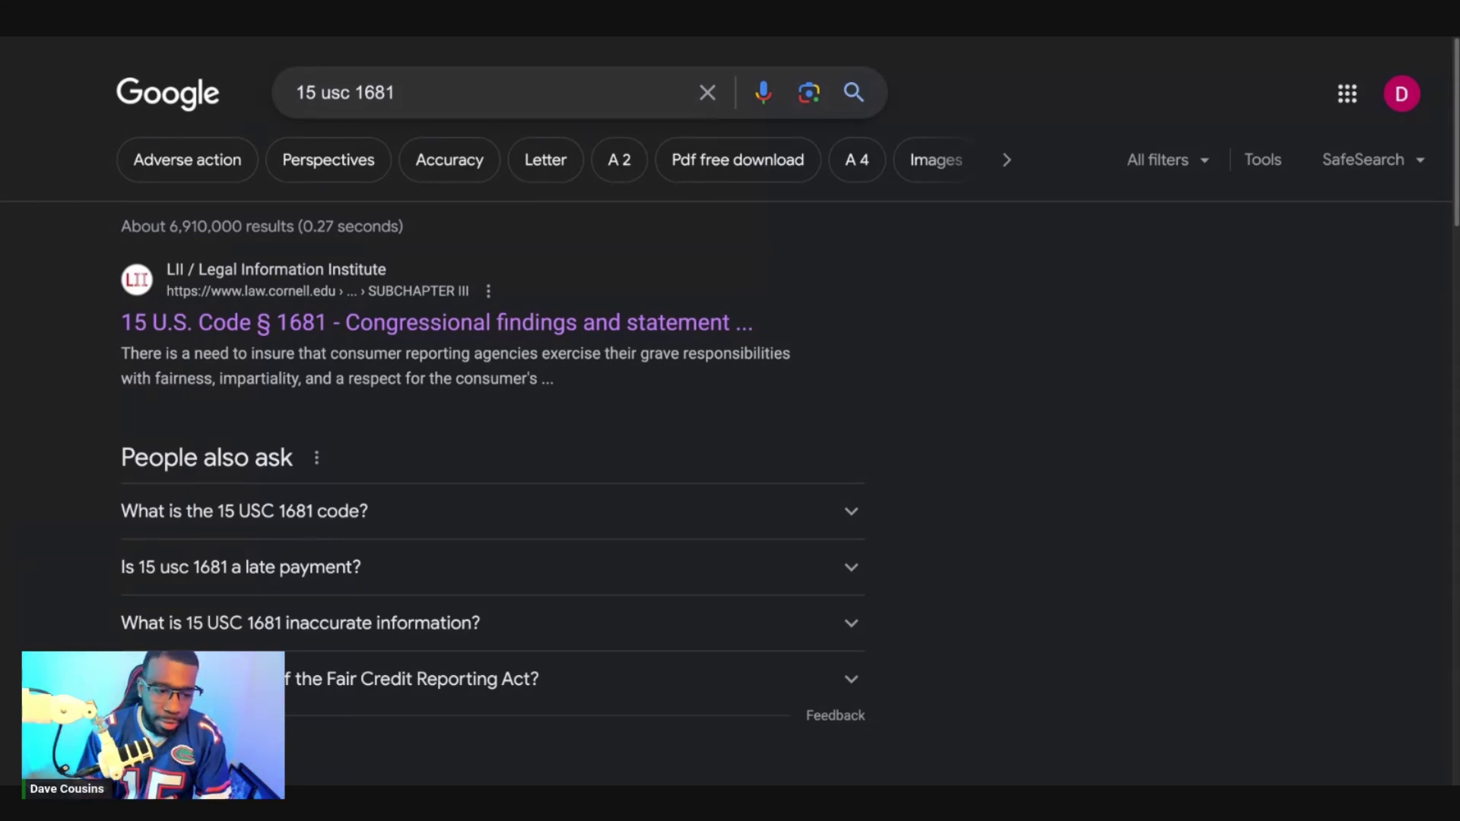
left_click(454, 333)
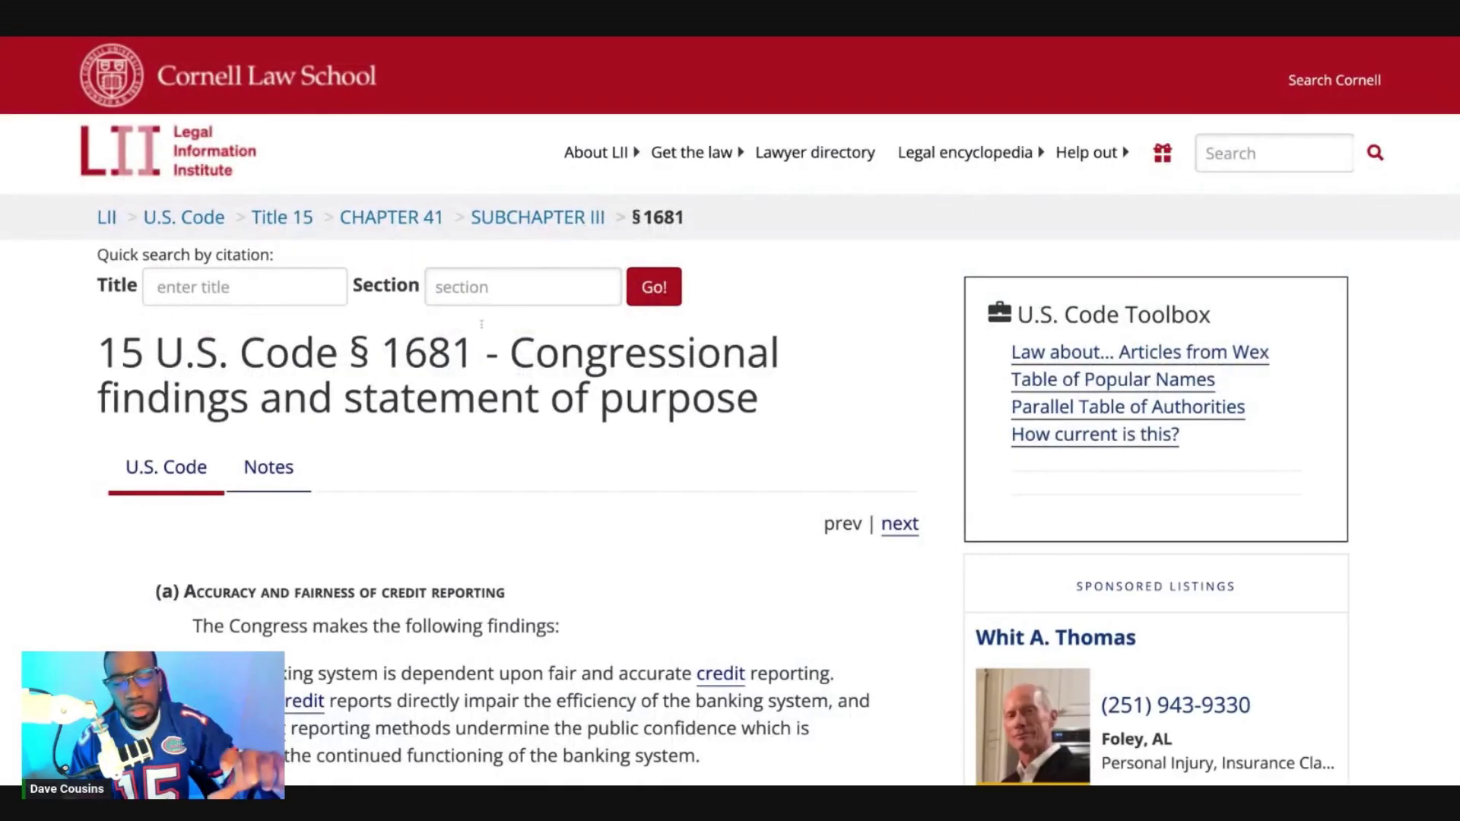
left_click(554, 222)
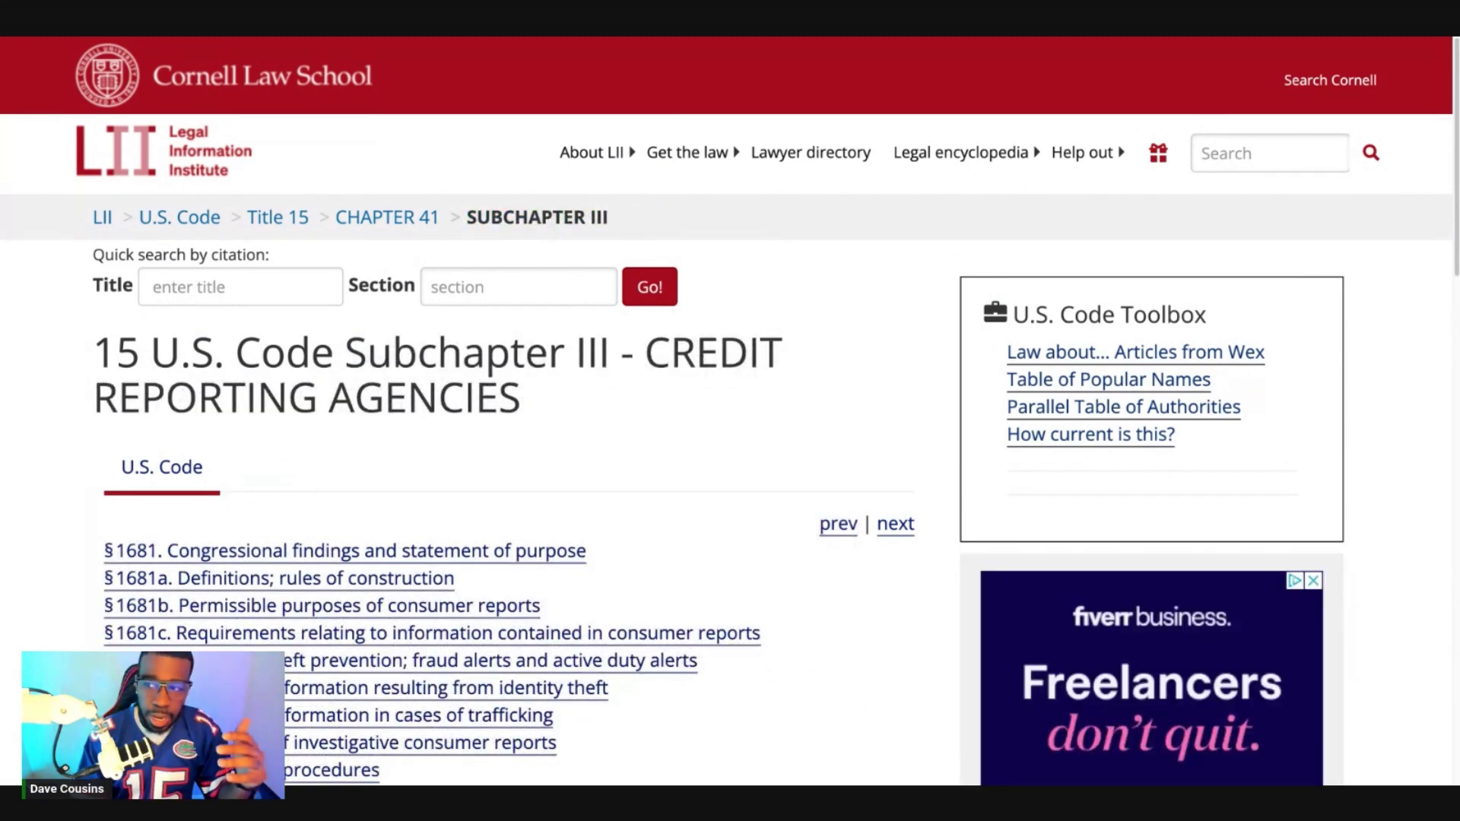
Look through the Subchapter III section list and open § 1681i, Procedure in case of disputed accuracy.
scroll(464, 332, "down", 3)
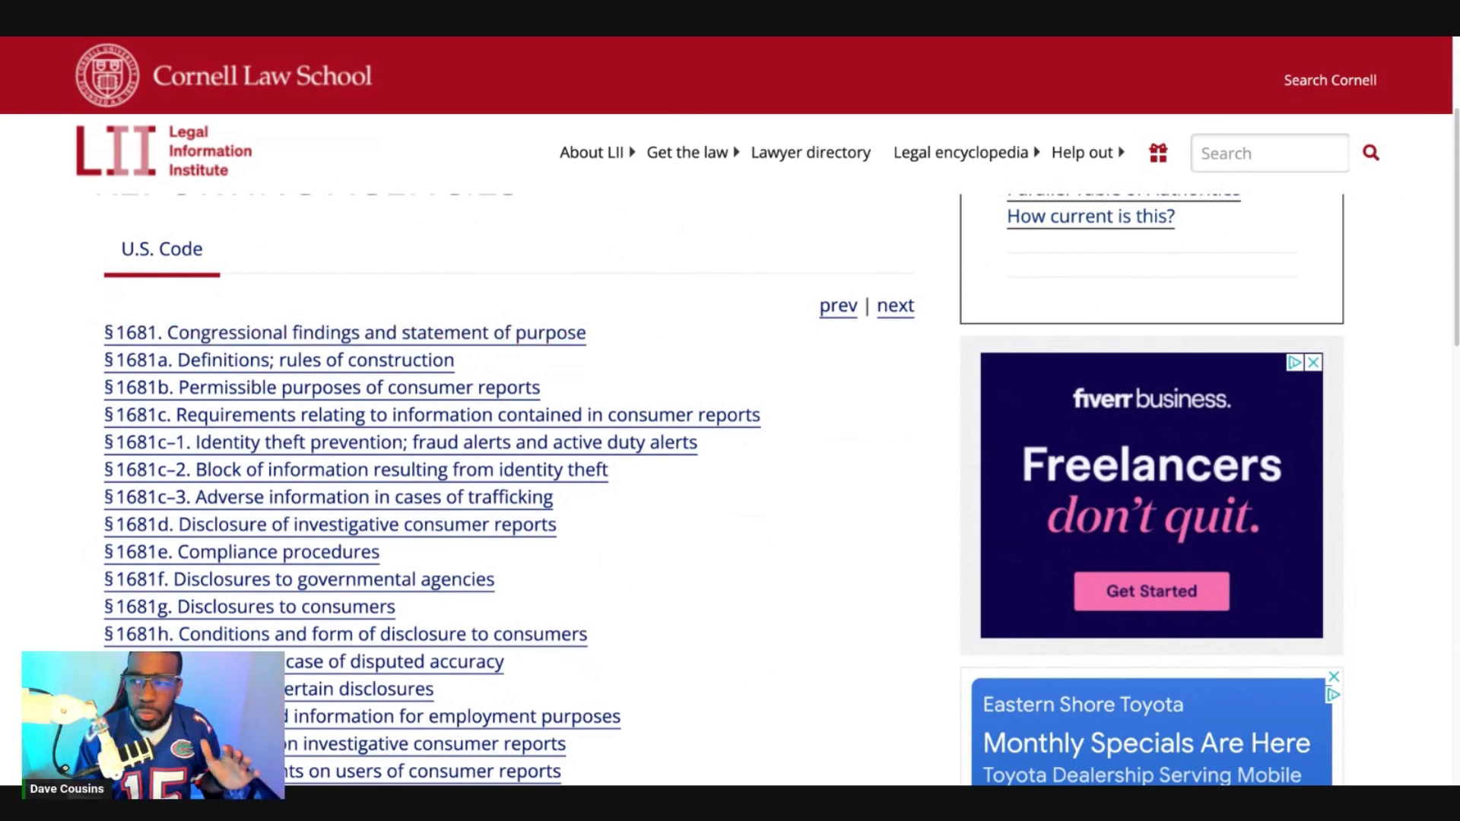
scroll(1456, 131, "down", 1)
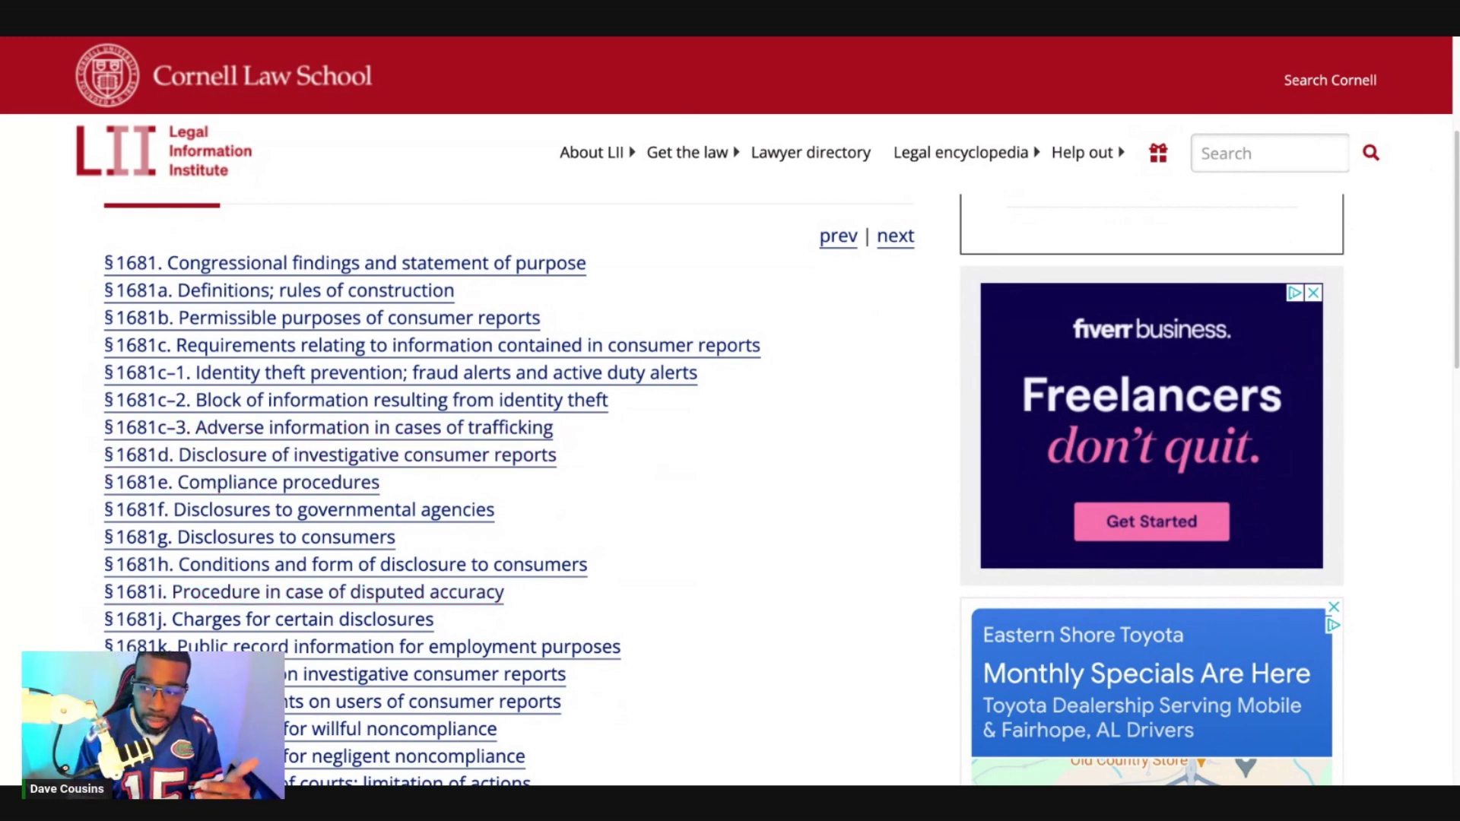
scroll(216, 547, "down", 5)
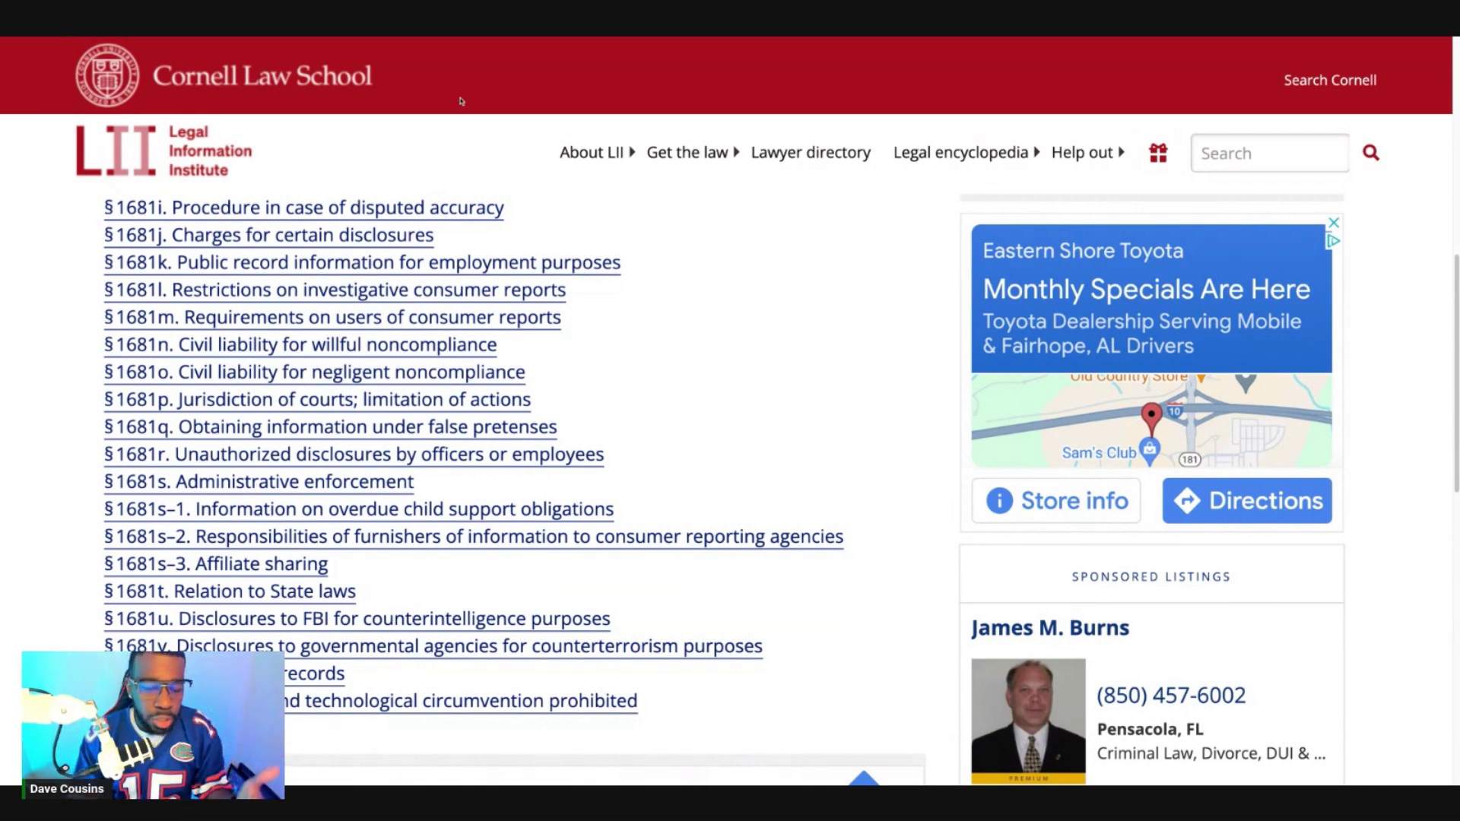
scroll(486, 457, "up", 1)
scroll(587, 323, "up", 4)
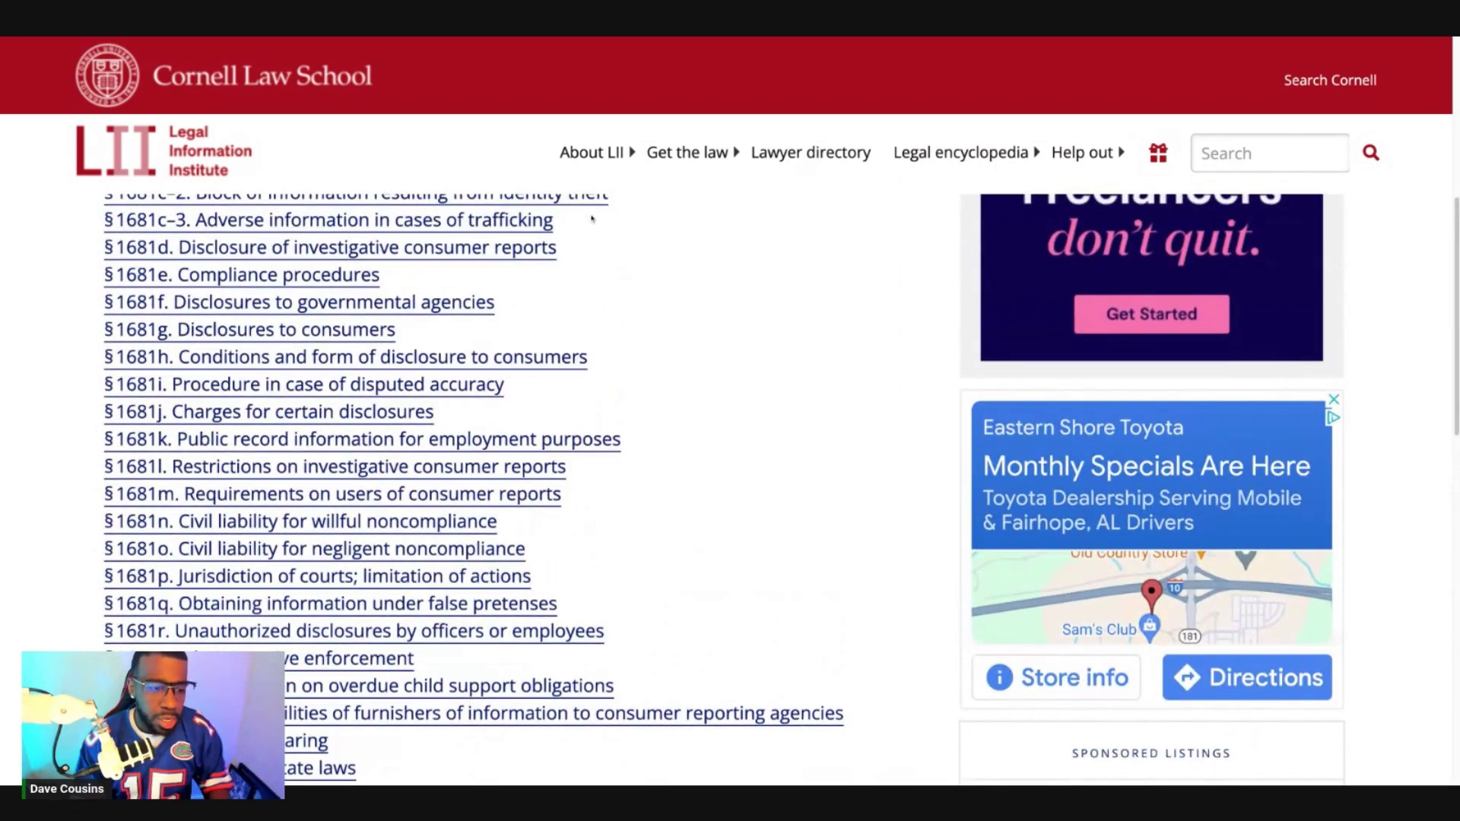
left_click(449, 385)
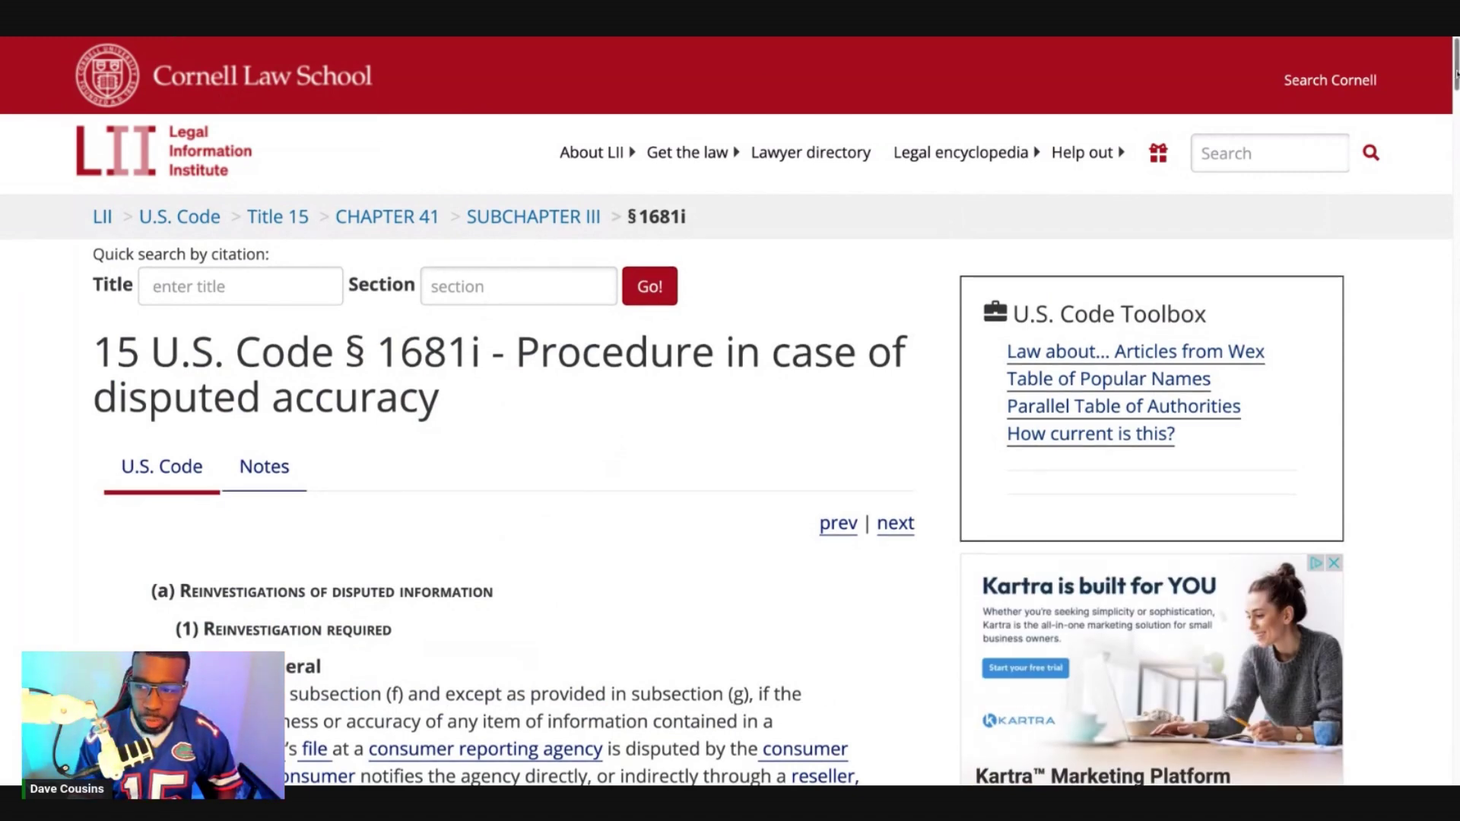
Ask ChatGPT "Can you break down this law:" followed by the § 1681i paragraph starting "Subject to subsection (f) and except as provided in subsection (g)".
scroll(489, 268, "down", 5)
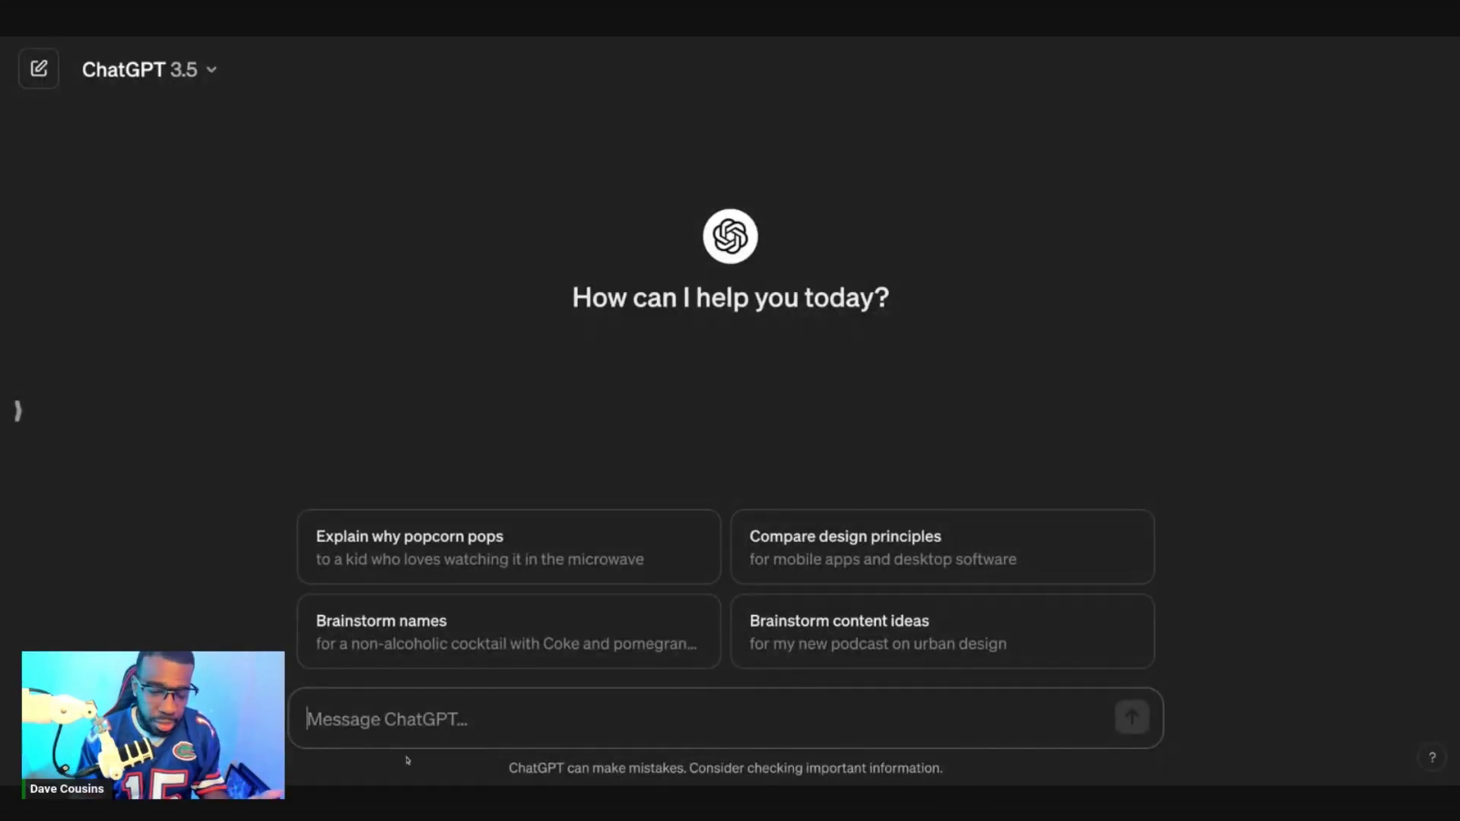
type("Subject to subsection (f) and except as provided in subsection (g), if the completeness or accuracy of any item of information contained in a consumer’s file at a consumer reporting agency is disputed by the consumer and the consumer notifies the agency directly, or indirectly through a reseller, of such dispute, the agency shall, free of charge, conduct a reasonable reinvestigation to determine whether the disputed information is inaccurate and record the current status of the disputed information, or delete the item from the file in accordance with paragraph (5), before the end of the 30-day period beginning on the date on which the agency receives the notice of the dispute from the consumer or reseller.")
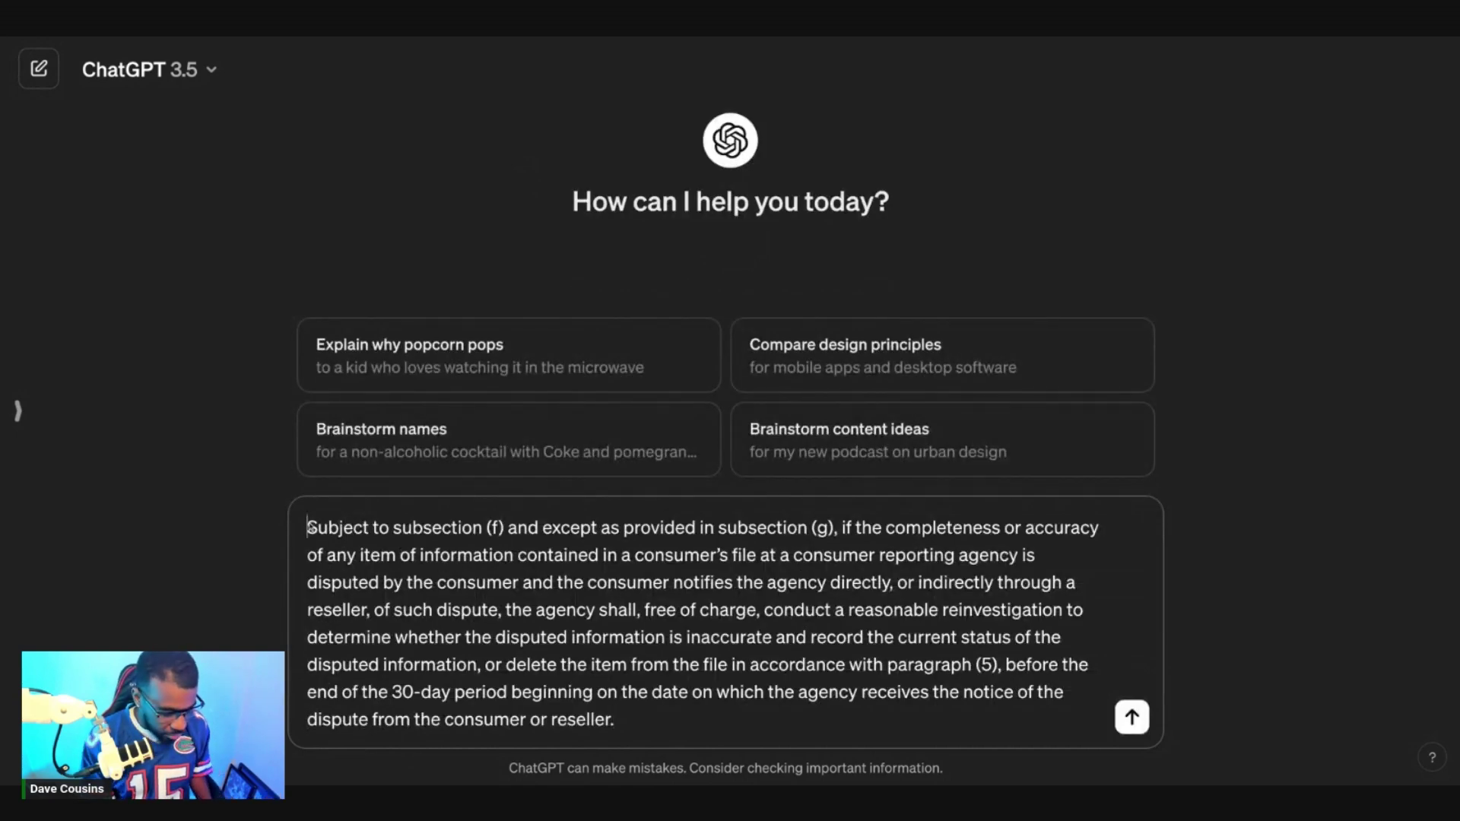
type("Can u")
key("BackSpace")
type("you break down this law:")
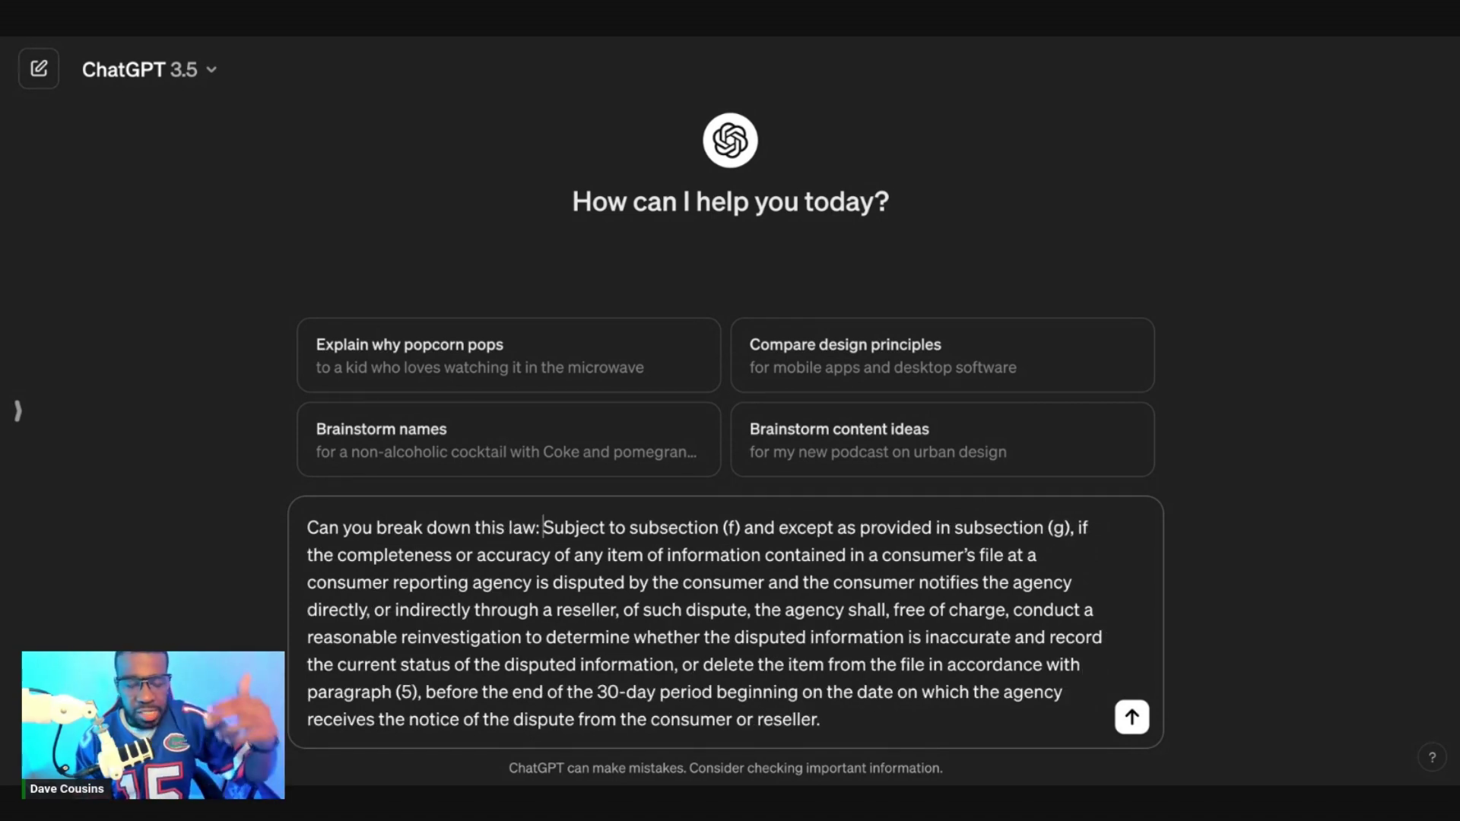
key("Return")
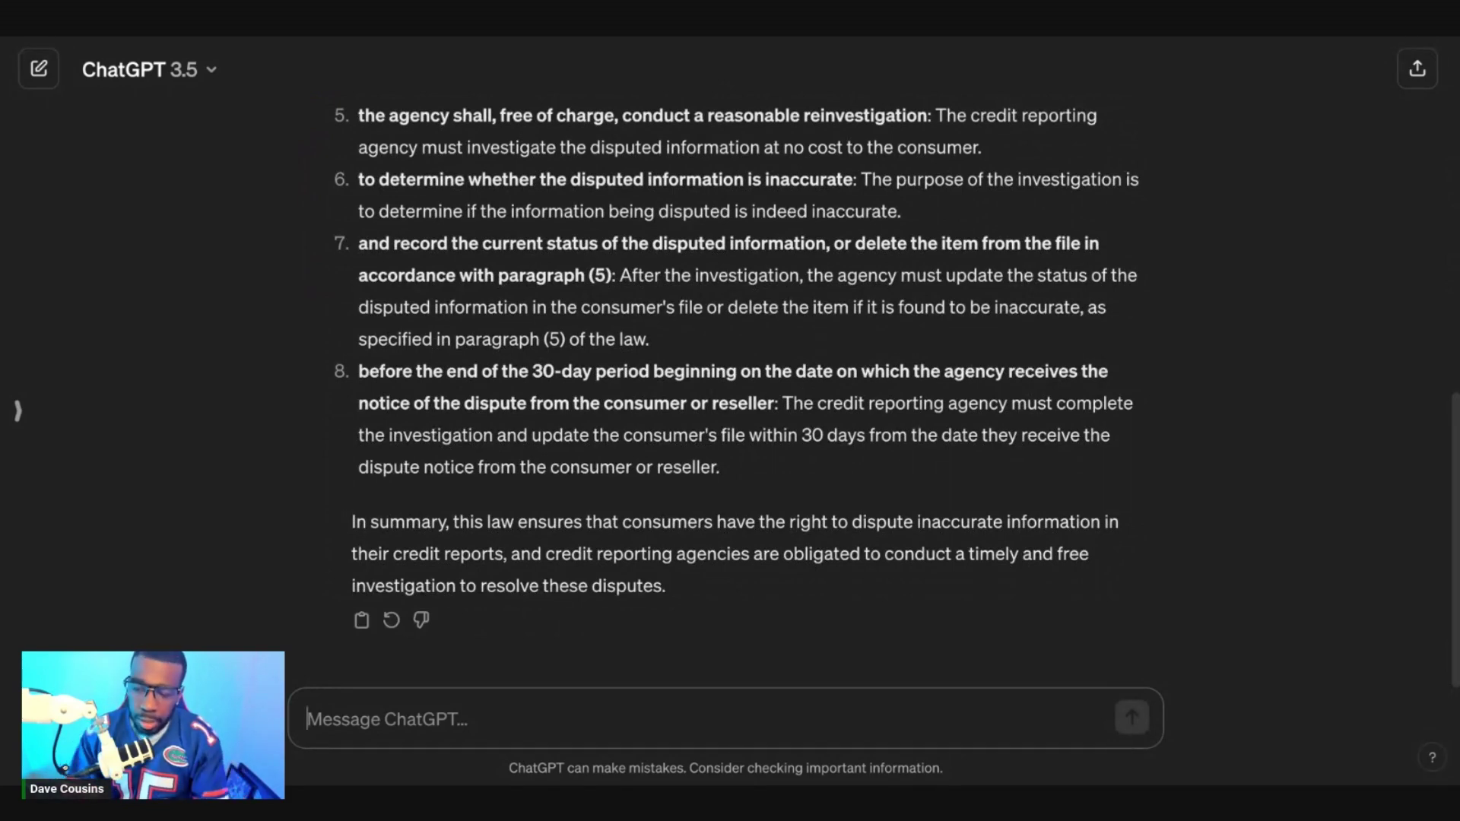
Examine the opening of ChatGPT's breakdown, highlighting the introductory paragraph on consumer rights and the Fair Credit Reporting Act.
scroll(1456, 419, "up", 7)
scroll(1456, 420, "up", 2)
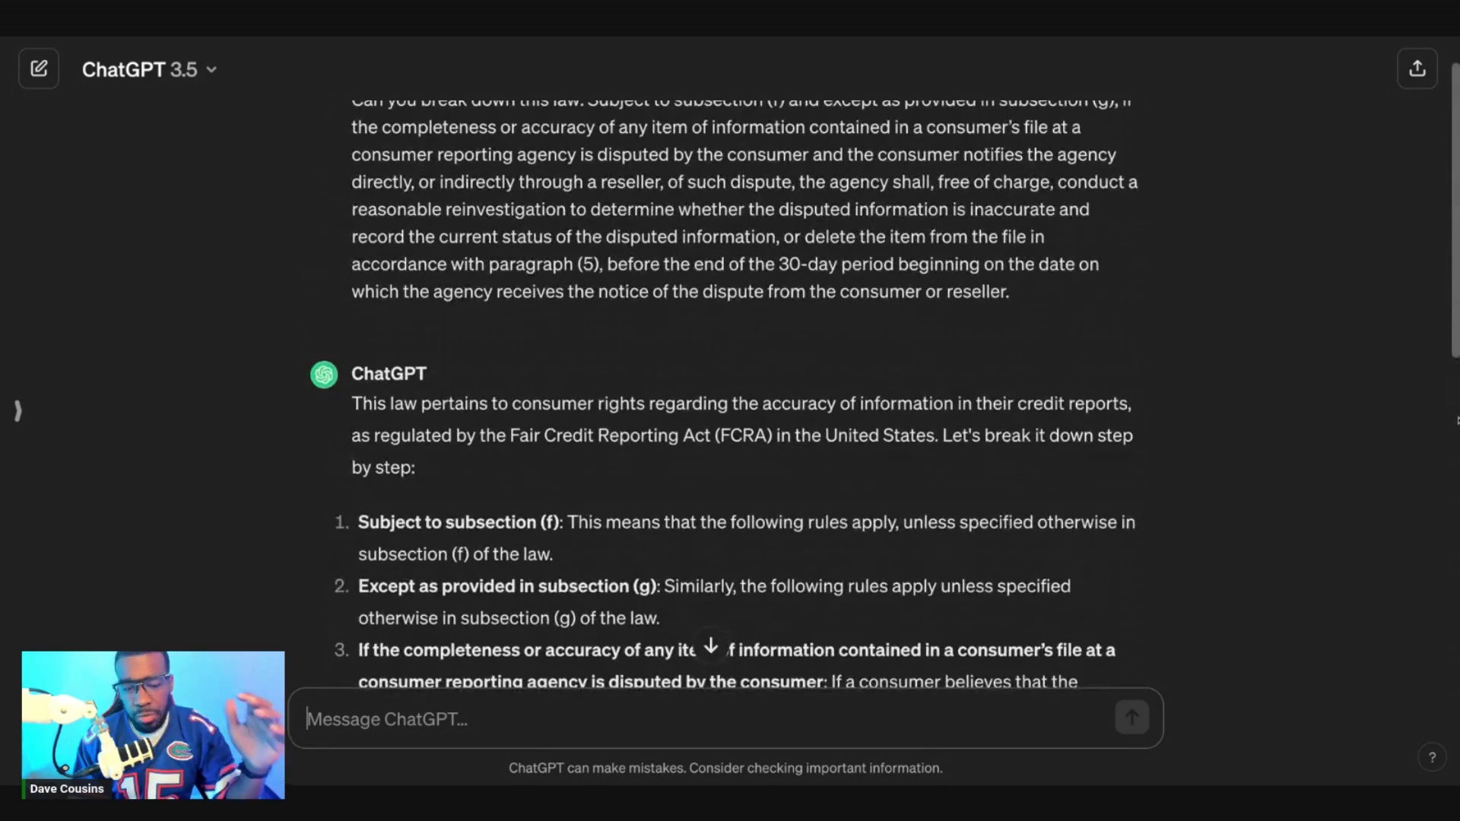
scroll(1456, 420, "down", 3)
scroll(730, 395, "up", 1)
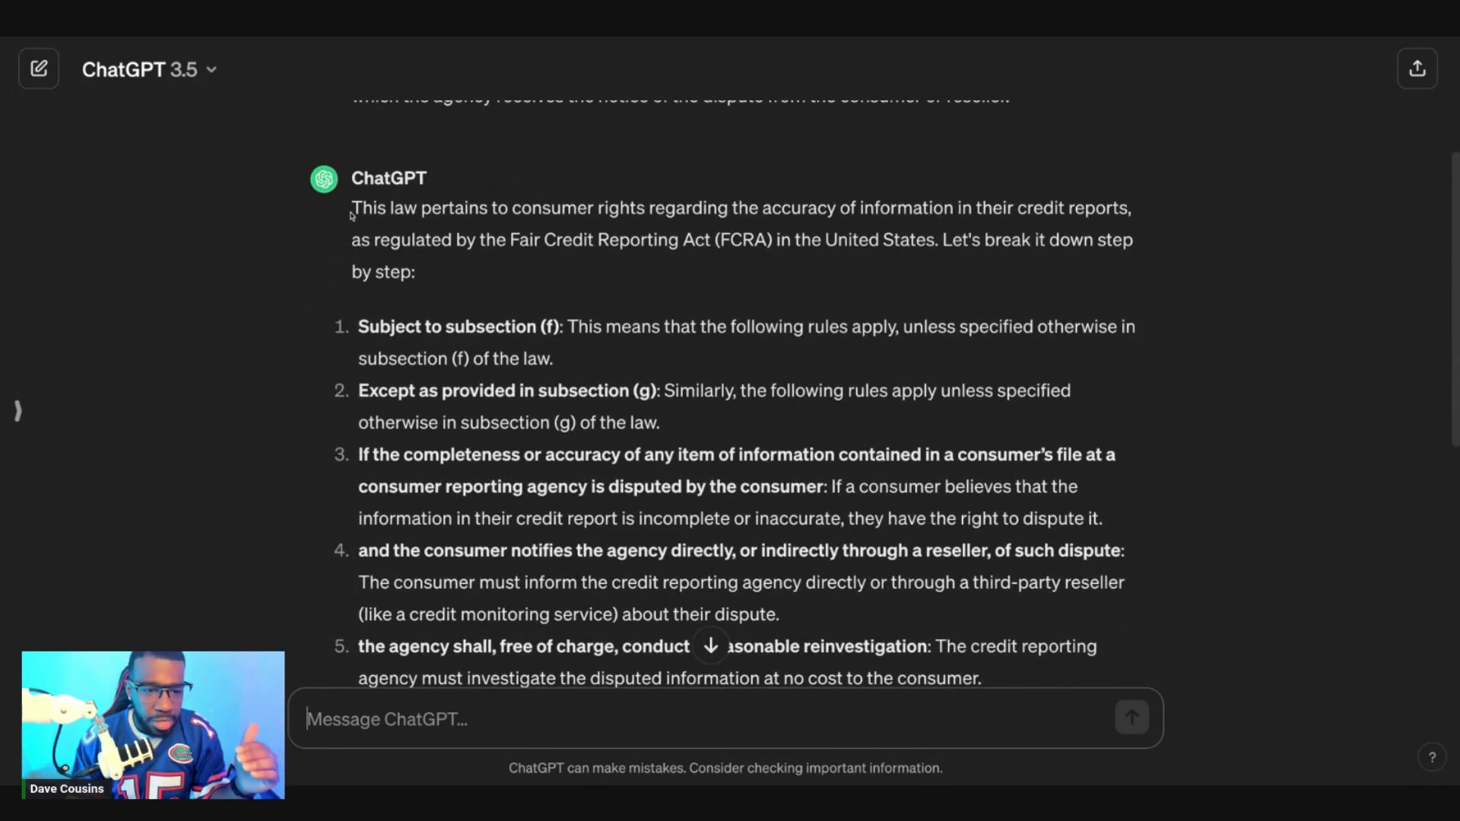
left_click_drag(353, 207, 636, 208)
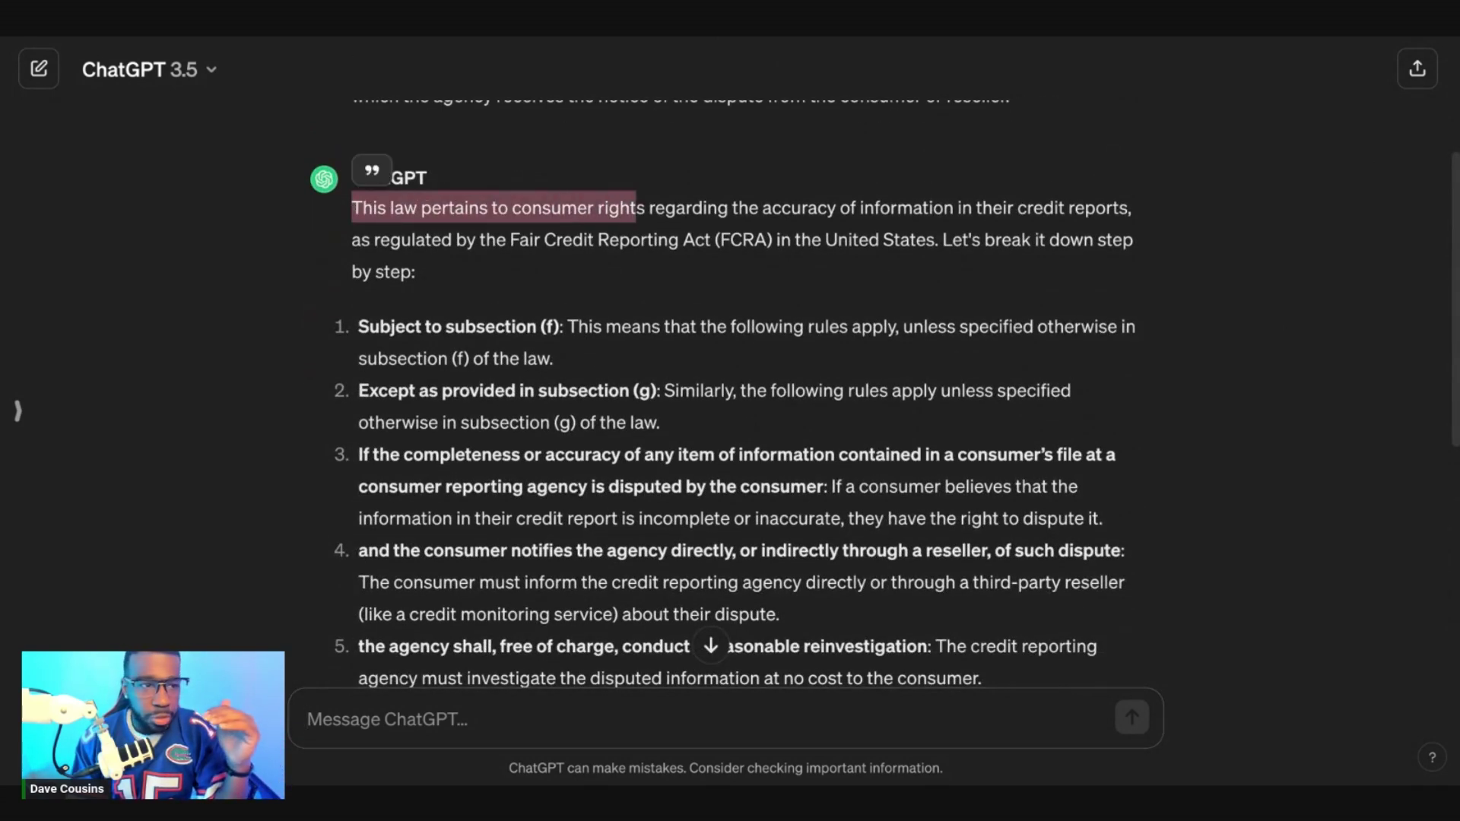
left_click(555, 207)
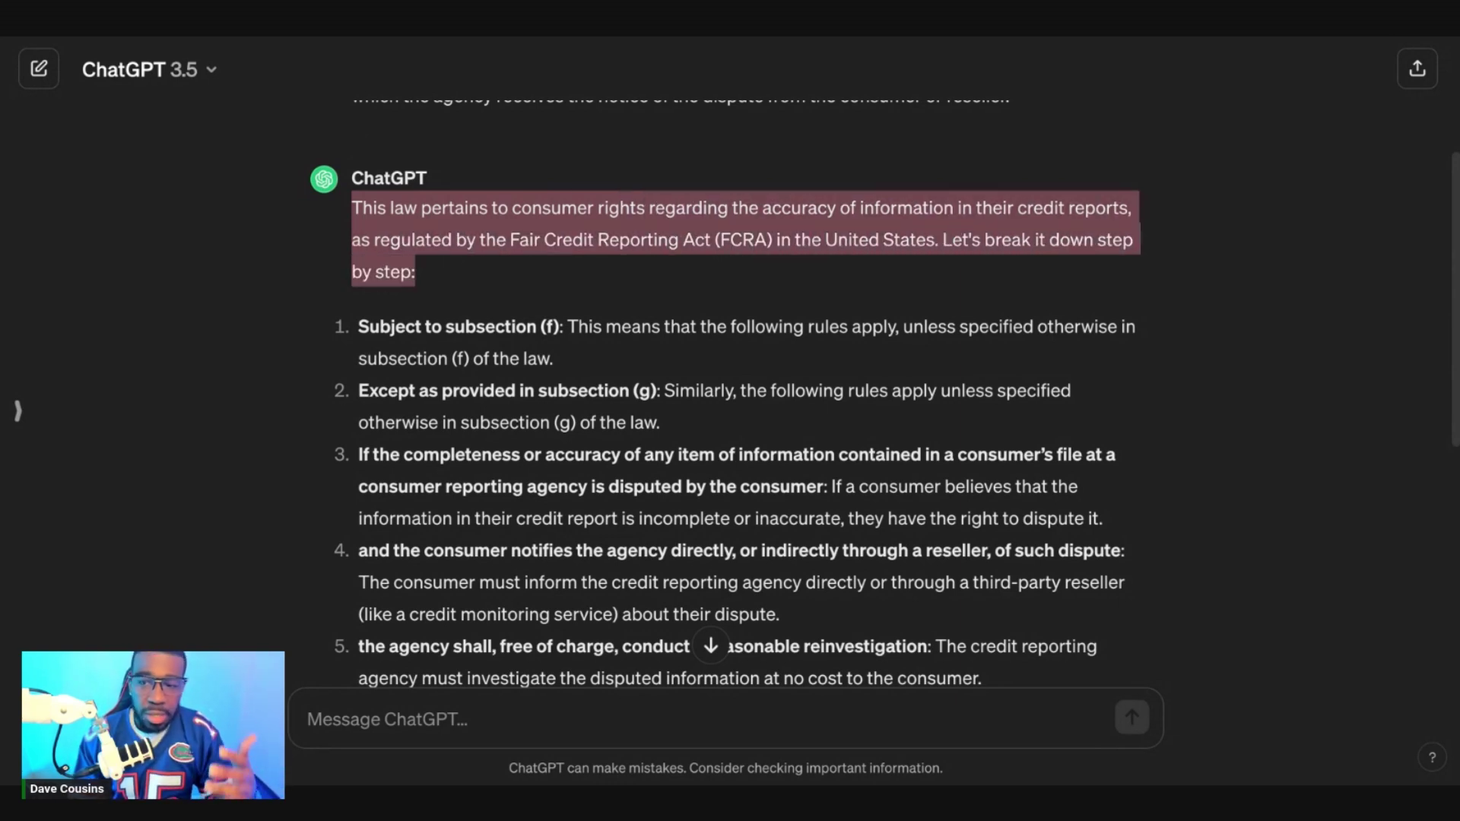
left_click_drag(415, 274, 419, 287)
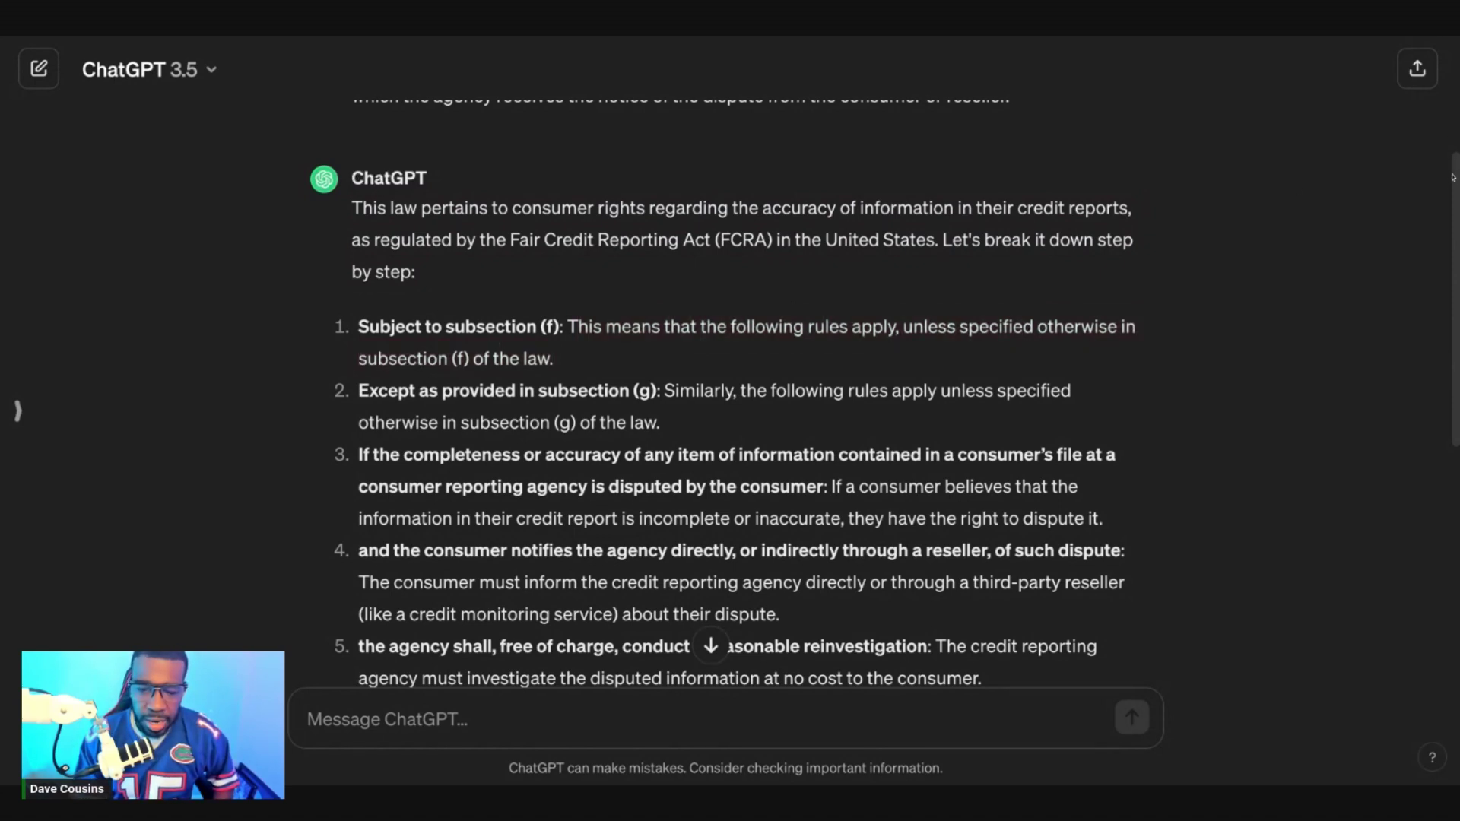
left_click_drag(1452, 177, 1453, 264)
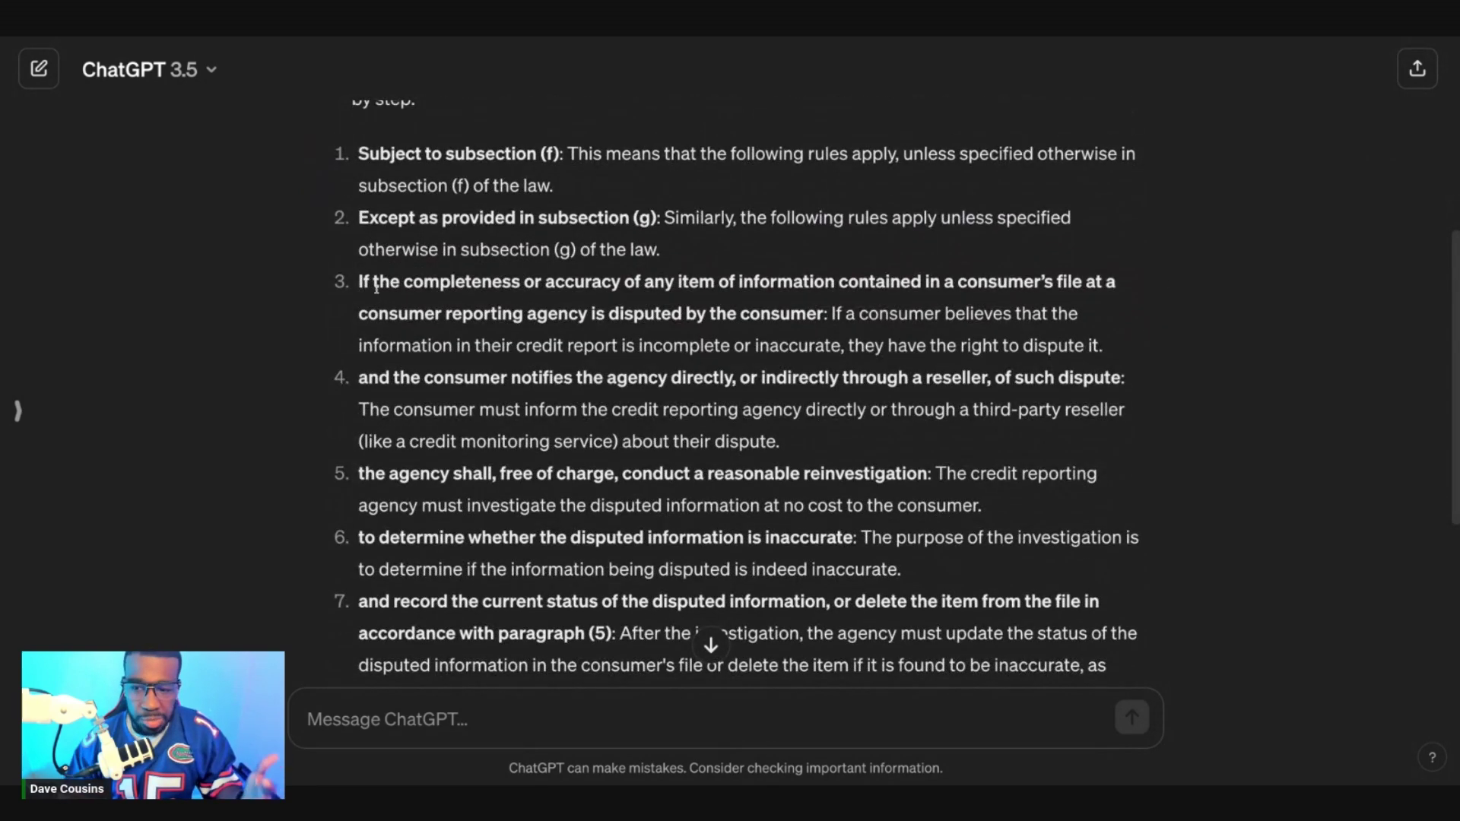
Examine point 3 of the breakdown, highlighting the clause on disputed completeness or accuracy and its explanation.
left_click_drag(359, 281, 831, 313)
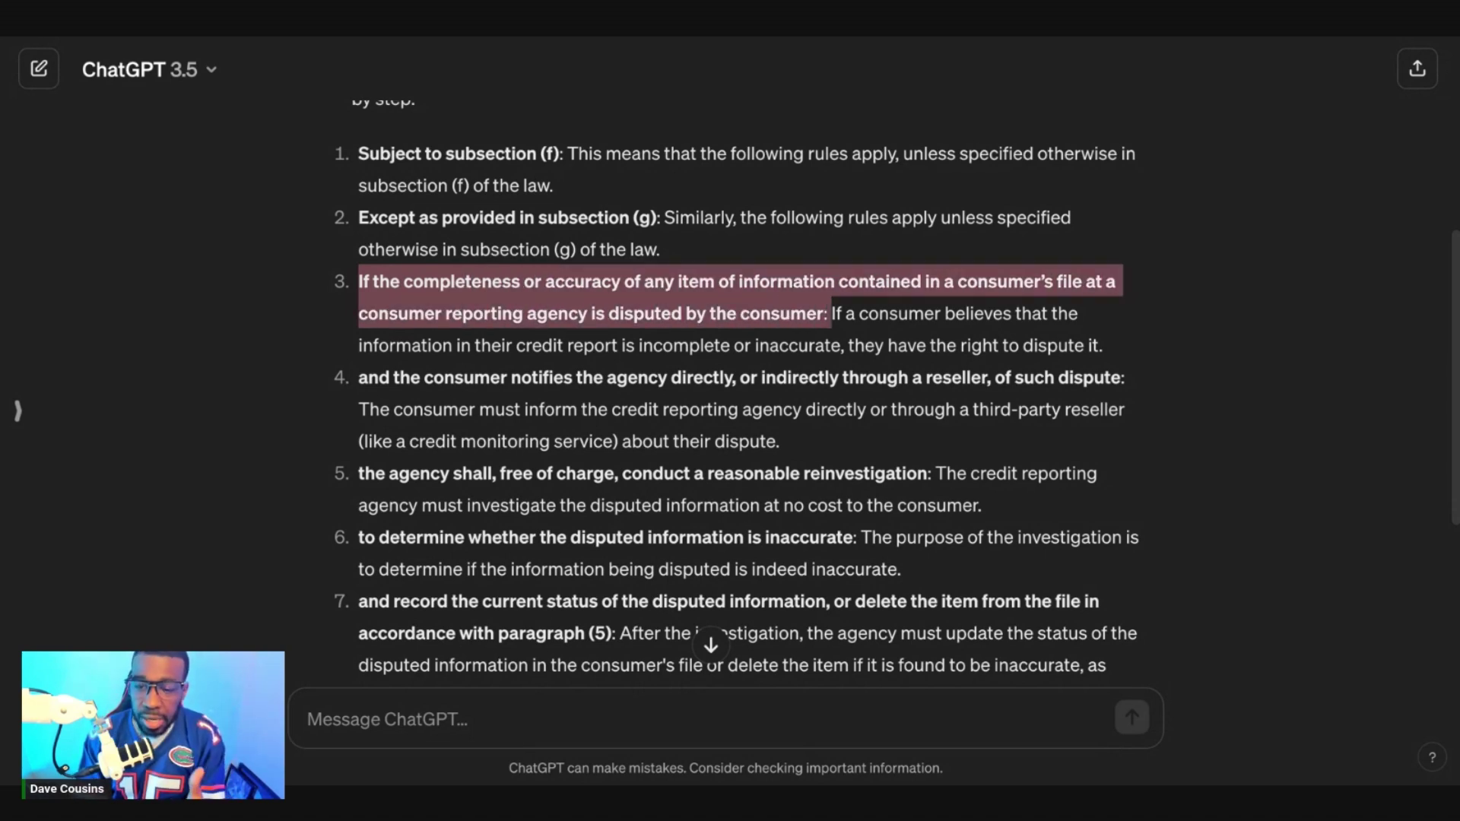
left_click(831, 313)
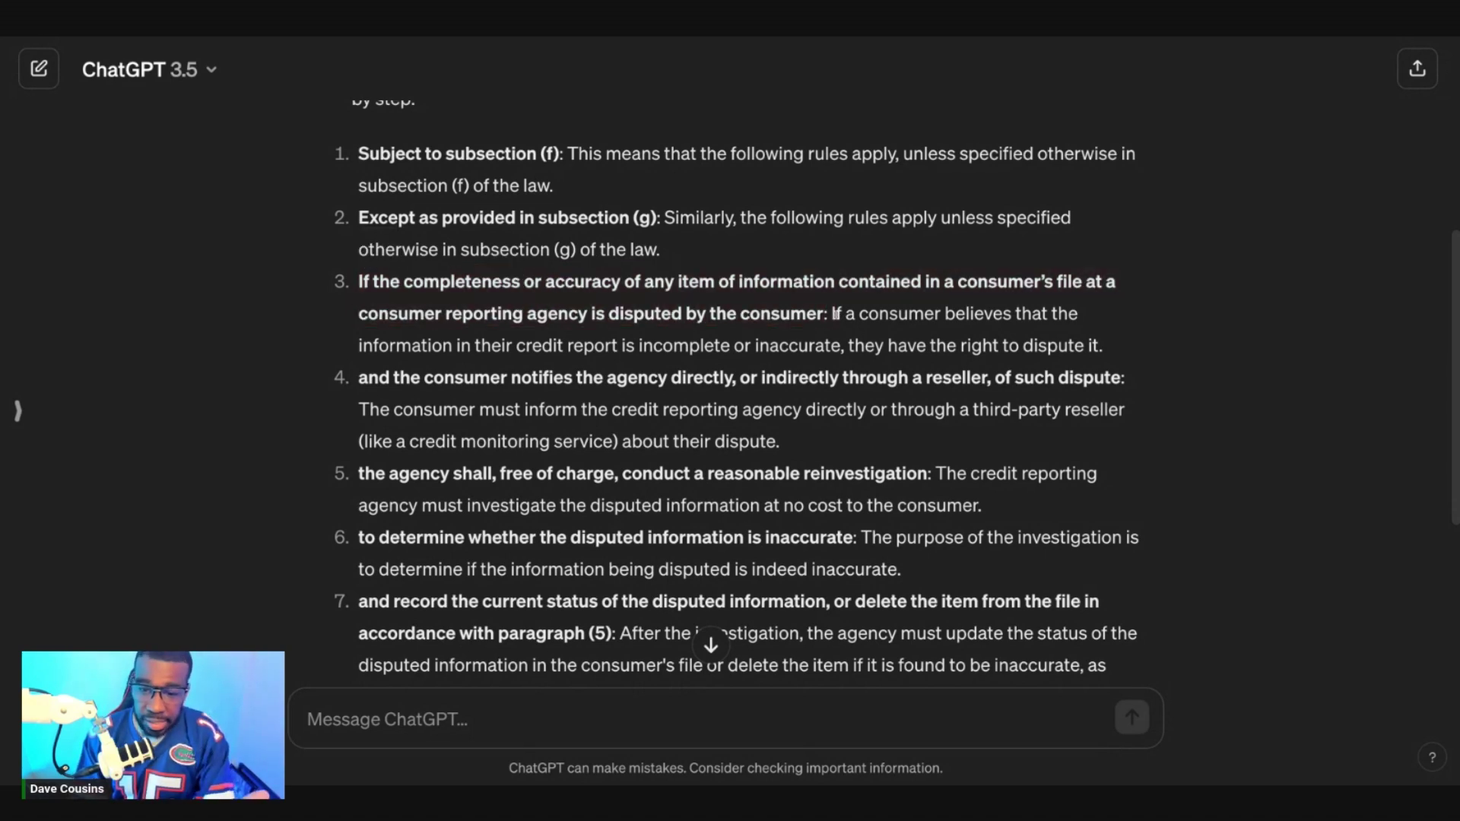
left_click_drag(831, 313, 815, 346)
left_click_drag(960, 345, 1102, 346)
scroll(1454, 256, "down", 1)
left_click_drag(1453, 256, 1456, 275)
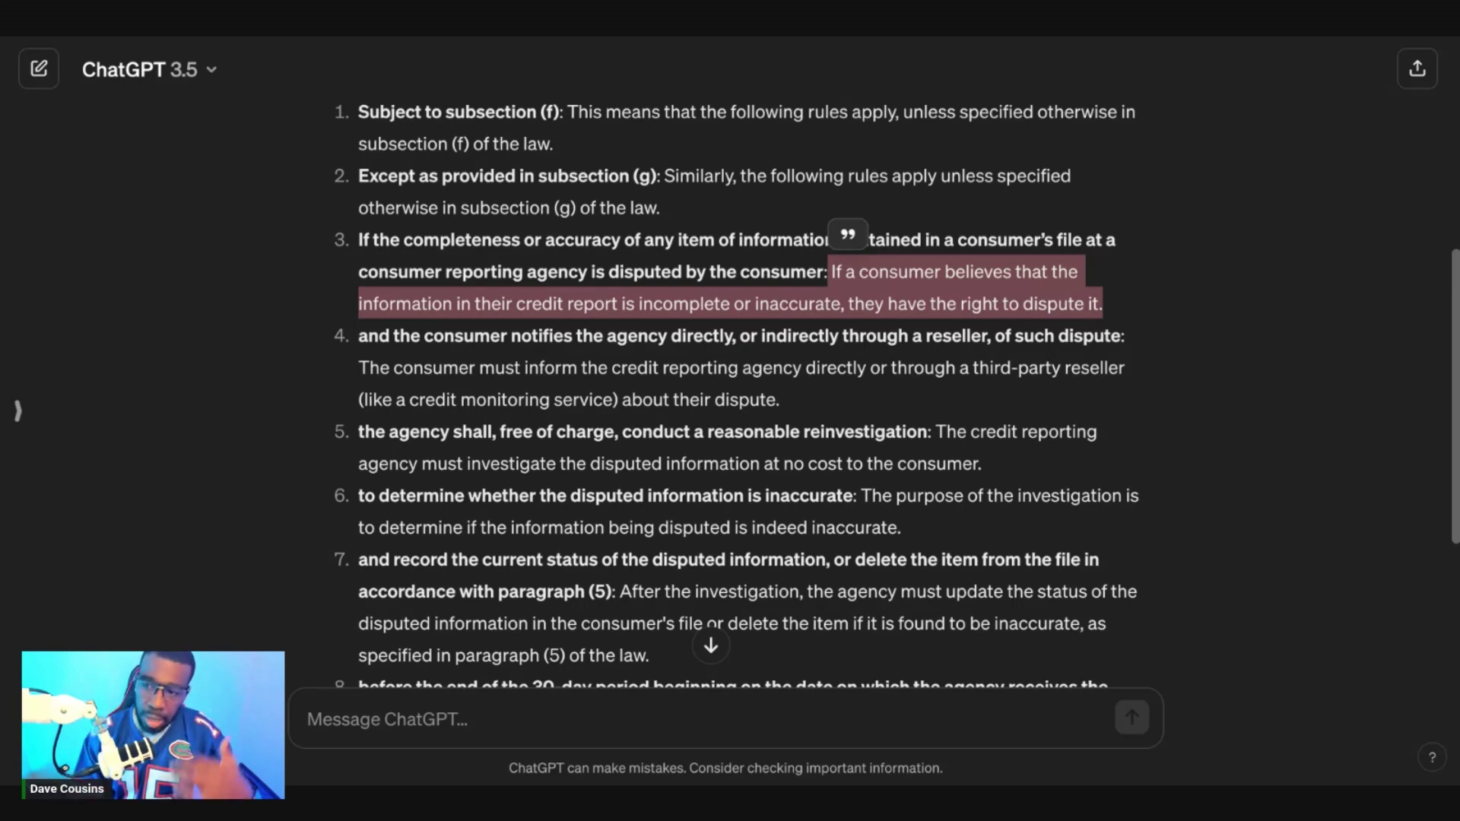
Send ChatGPT the follow-up request "Can you create a letter based off this law".
scroll(1455, 274, "down", 3)
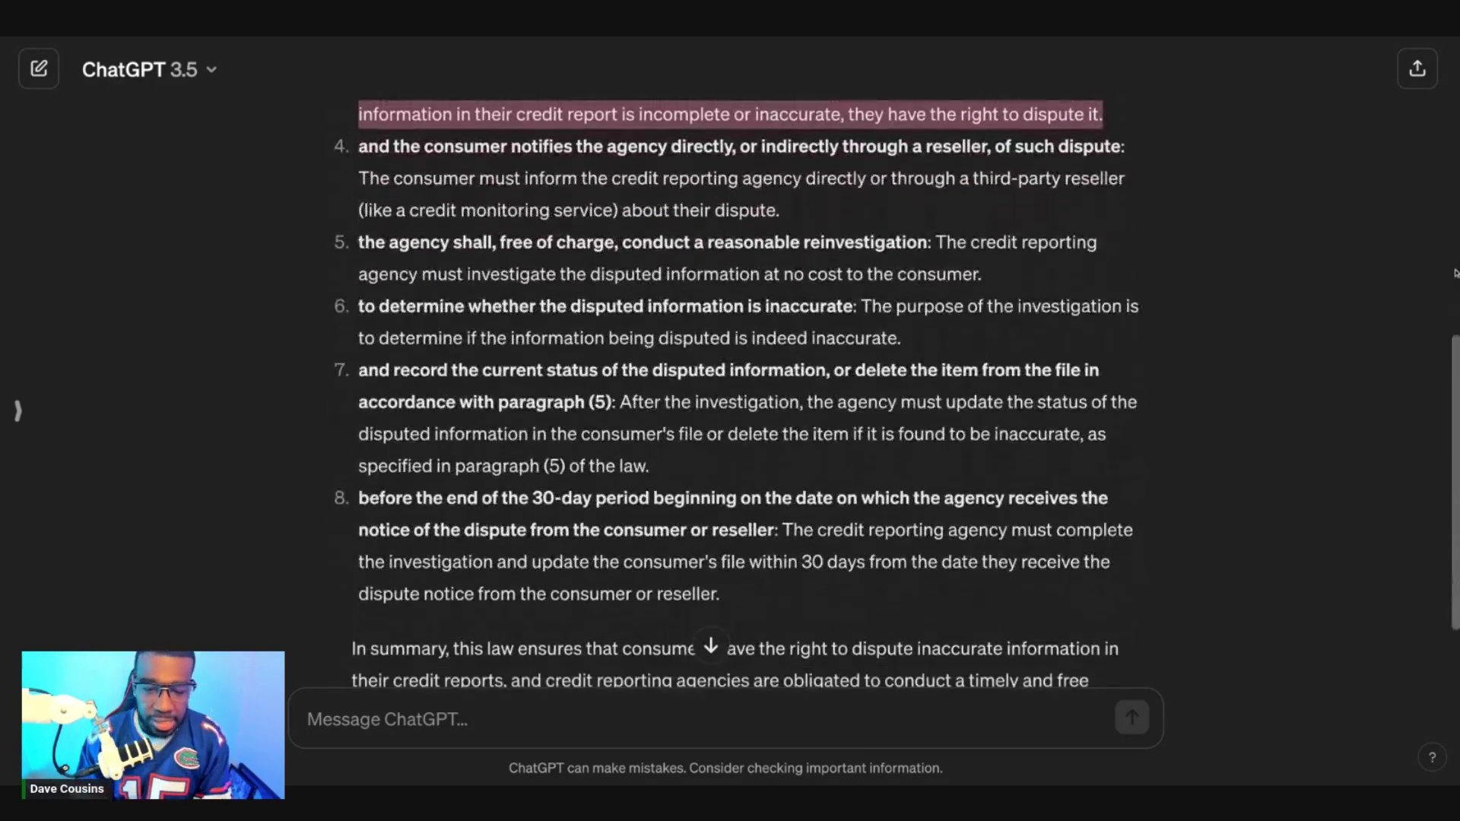
scroll(1455, 274, "down", 2)
left_click(546, 721)
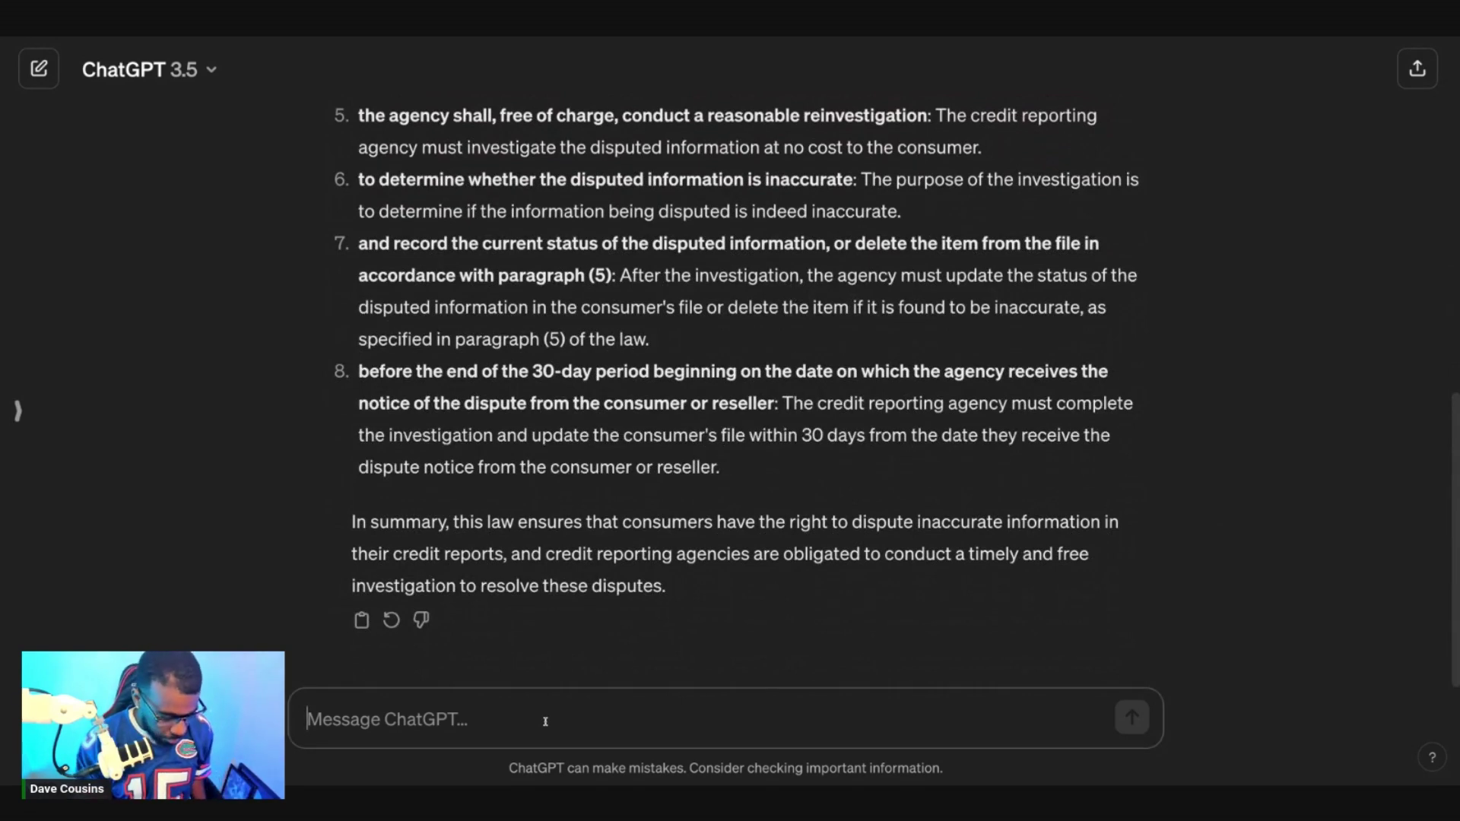
type("Ca")
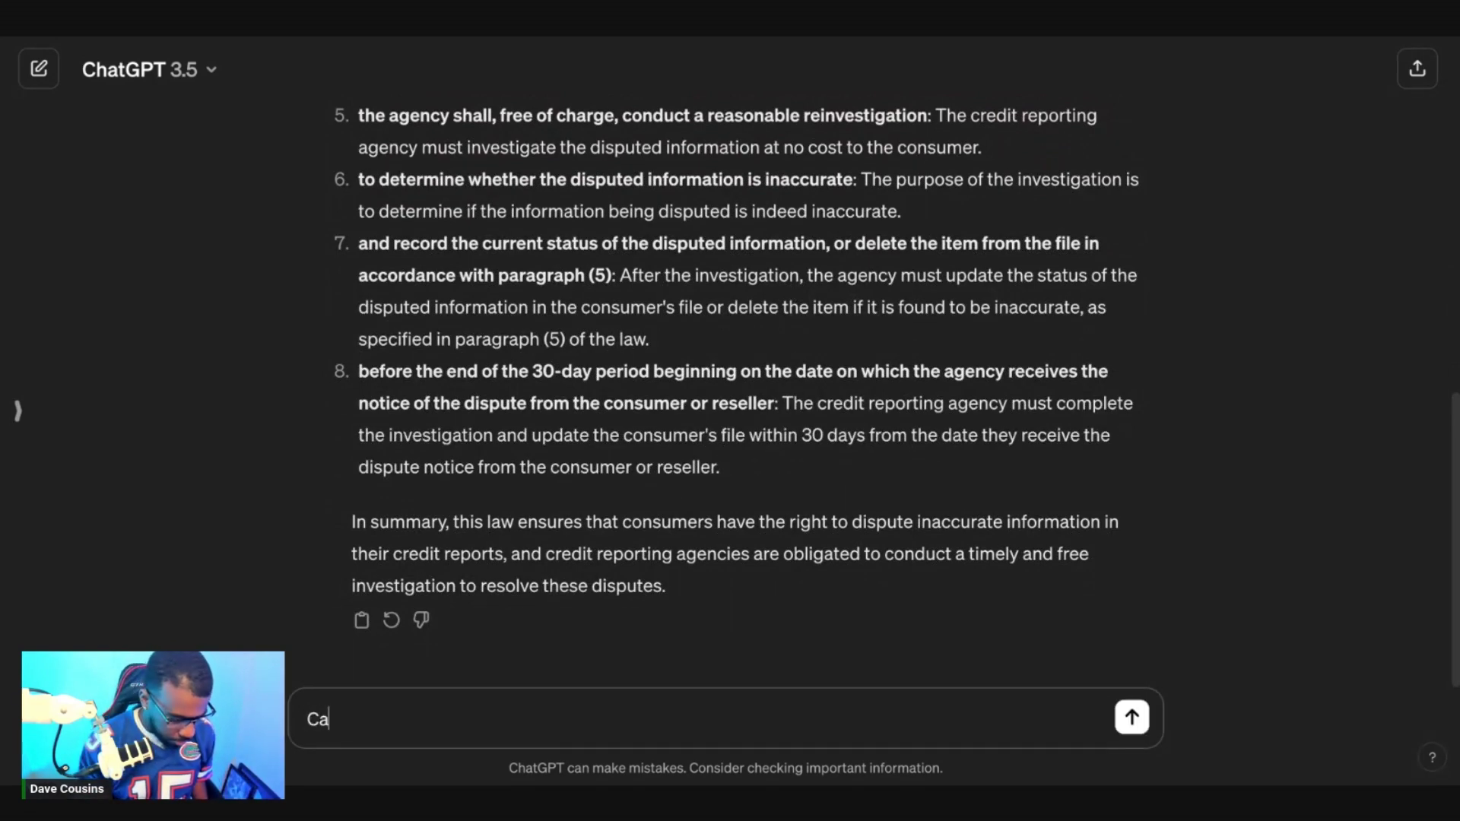
type("n you")
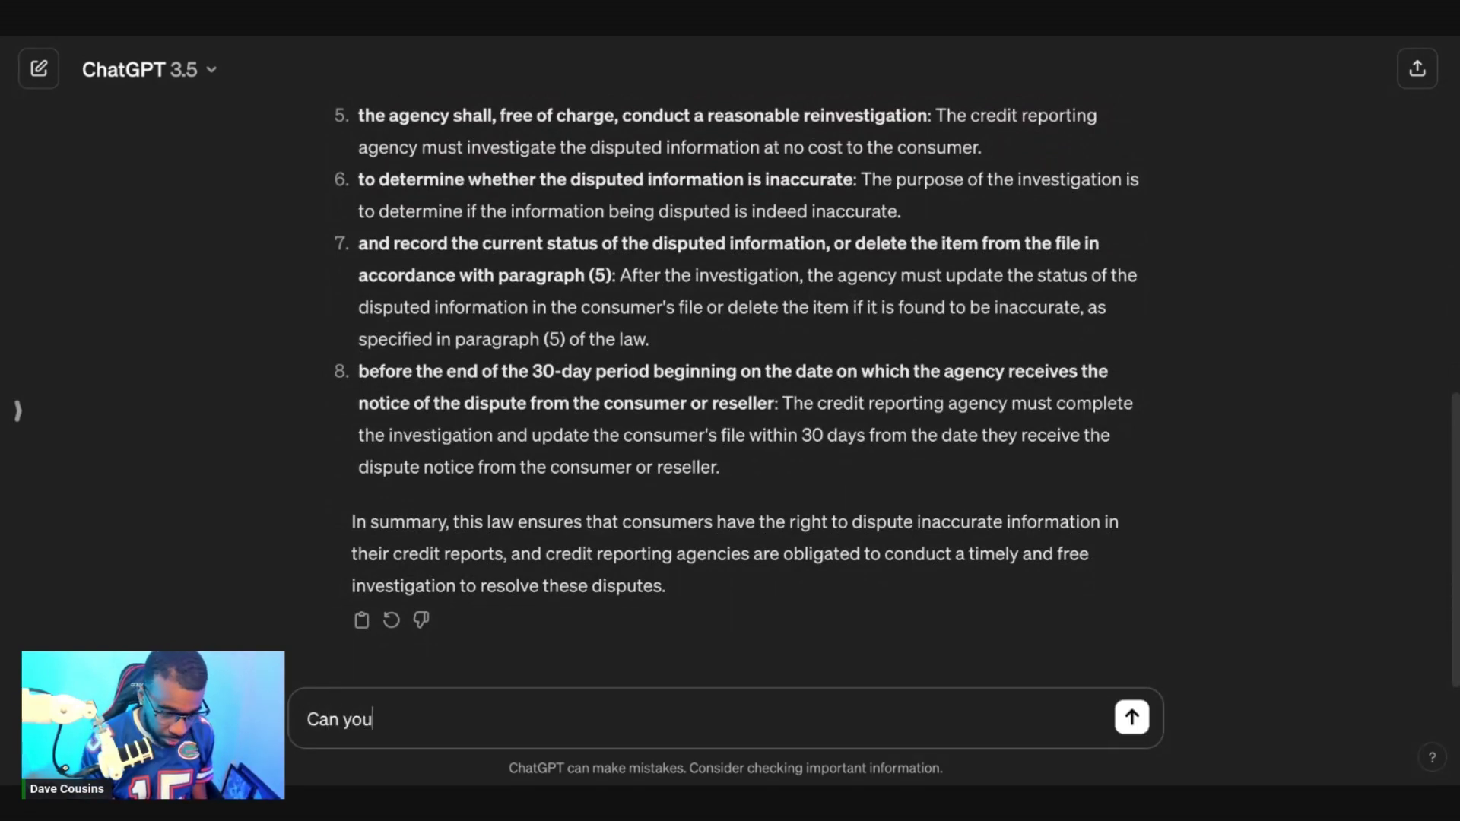
type(" create ")
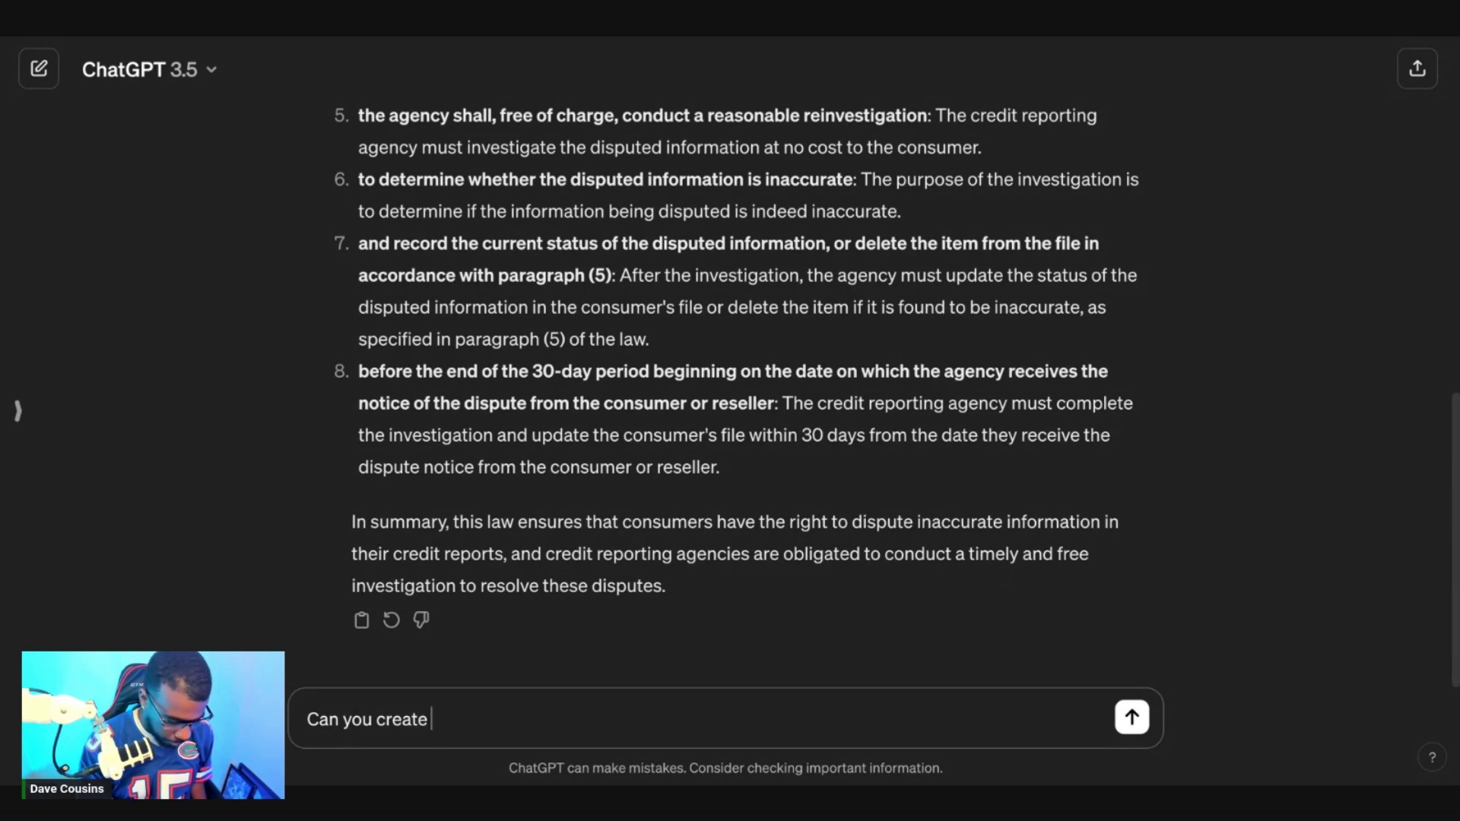
type("a letter ")
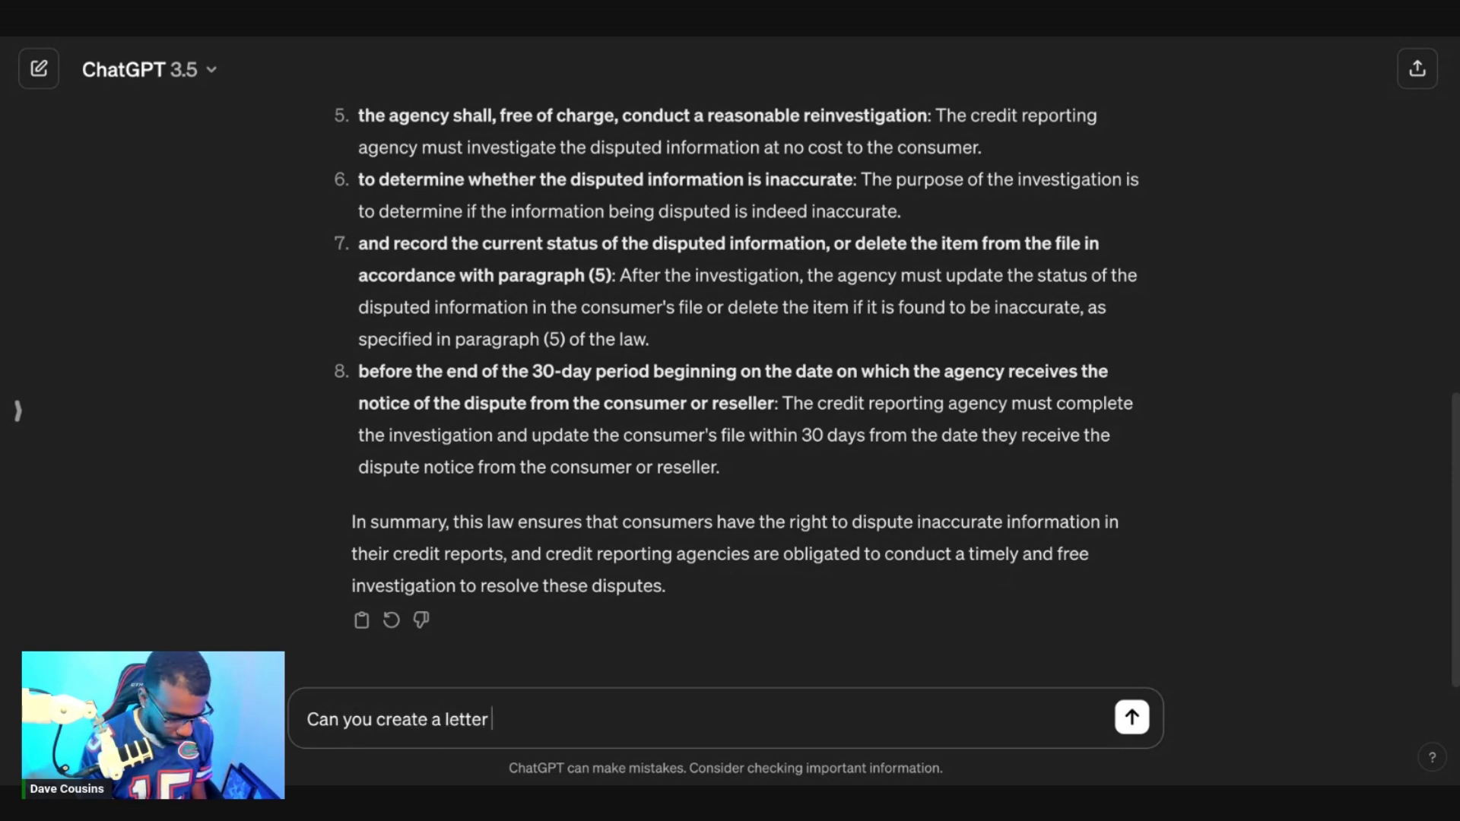
type("based off this law")
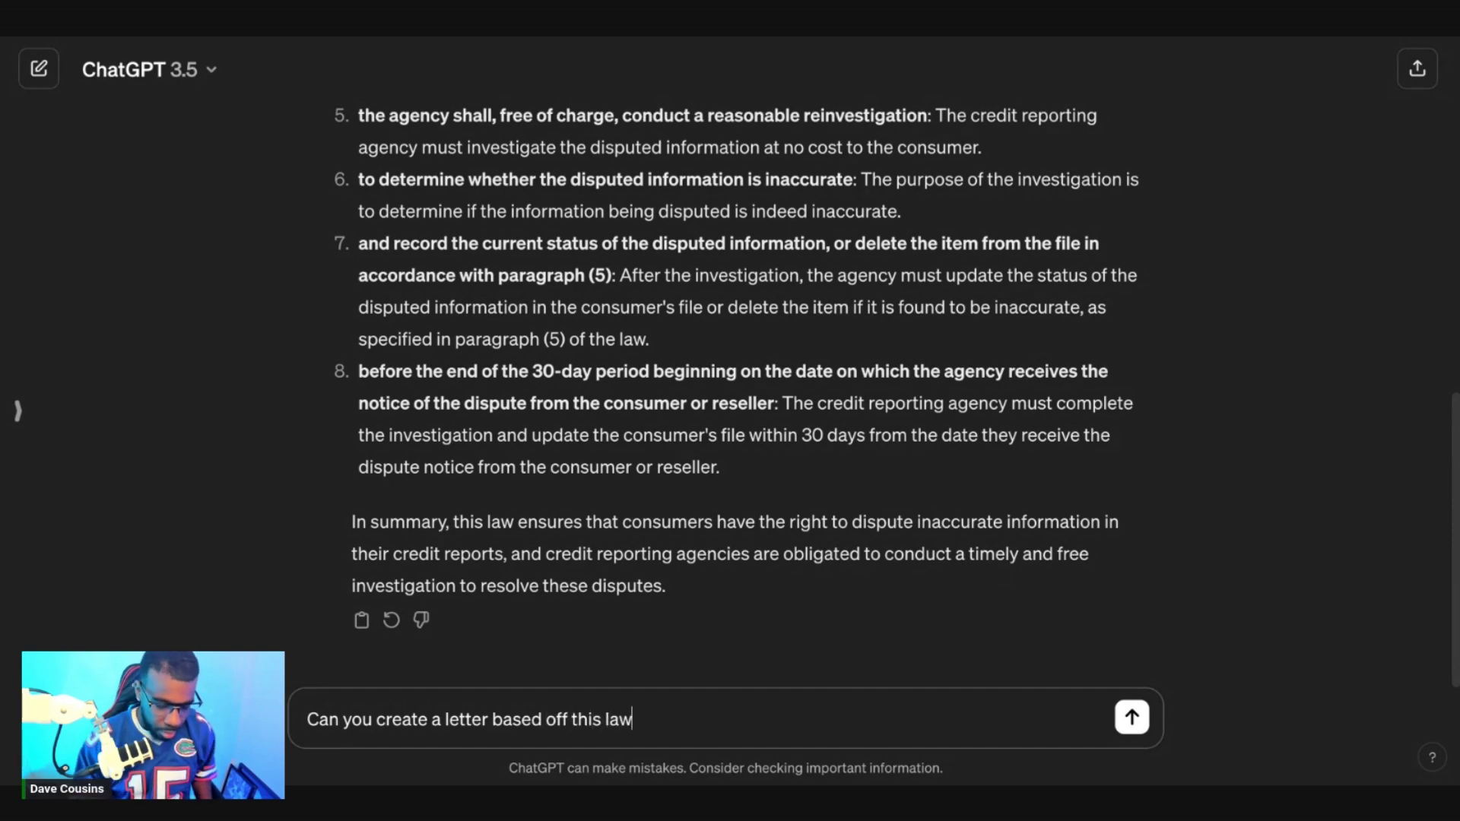
key("Return")
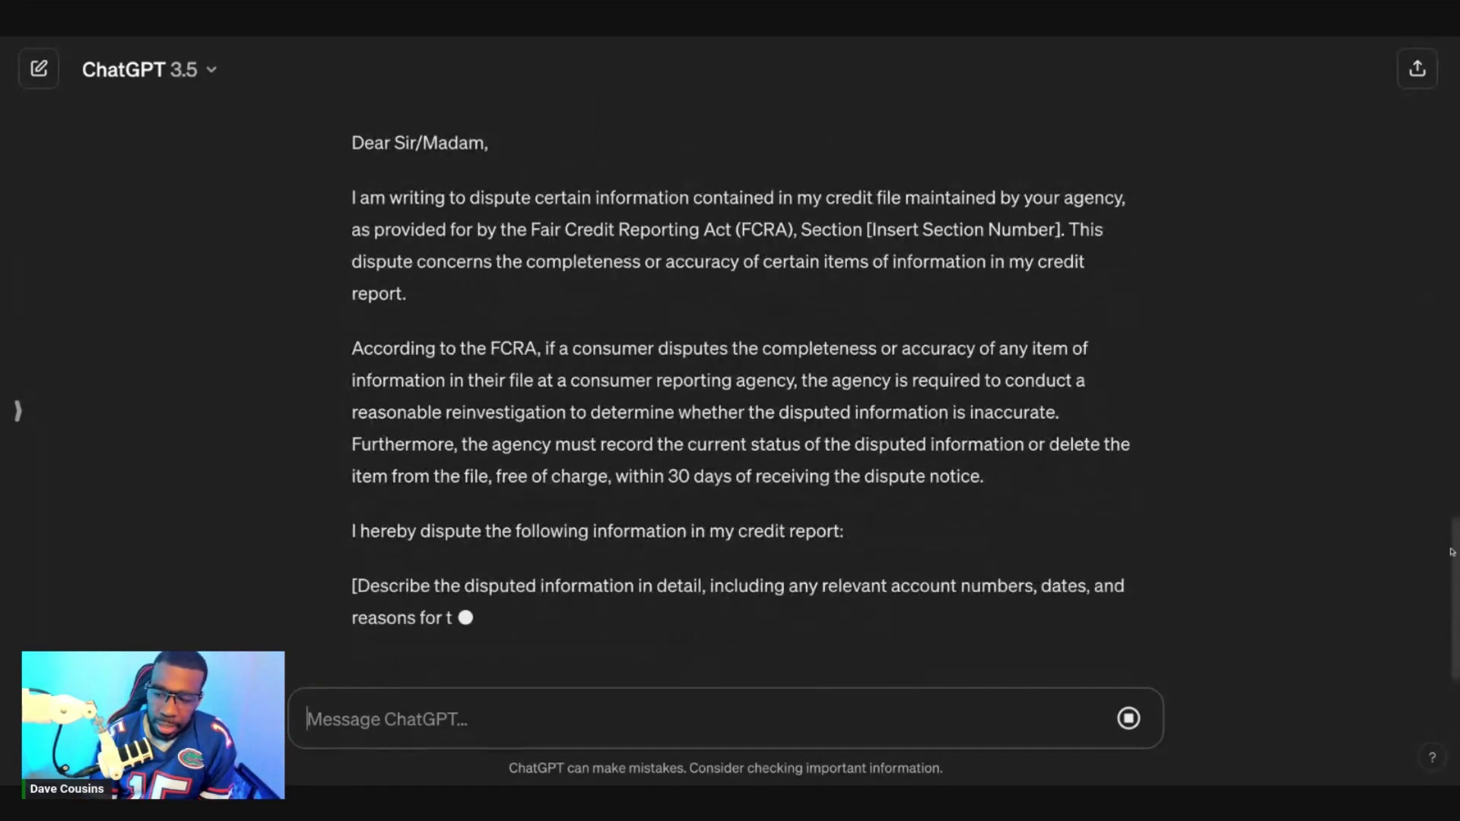
Examine the beginning of the generated dispute letter, highlighting the sender's contact placeholders, the date and the consumer reporting agency name.
scroll(1454, 544, "up", 10)
scroll(1453, 553, "down", 1)
scroll(729, 395, "down", 3)
scroll(730, 396, "up", 5)
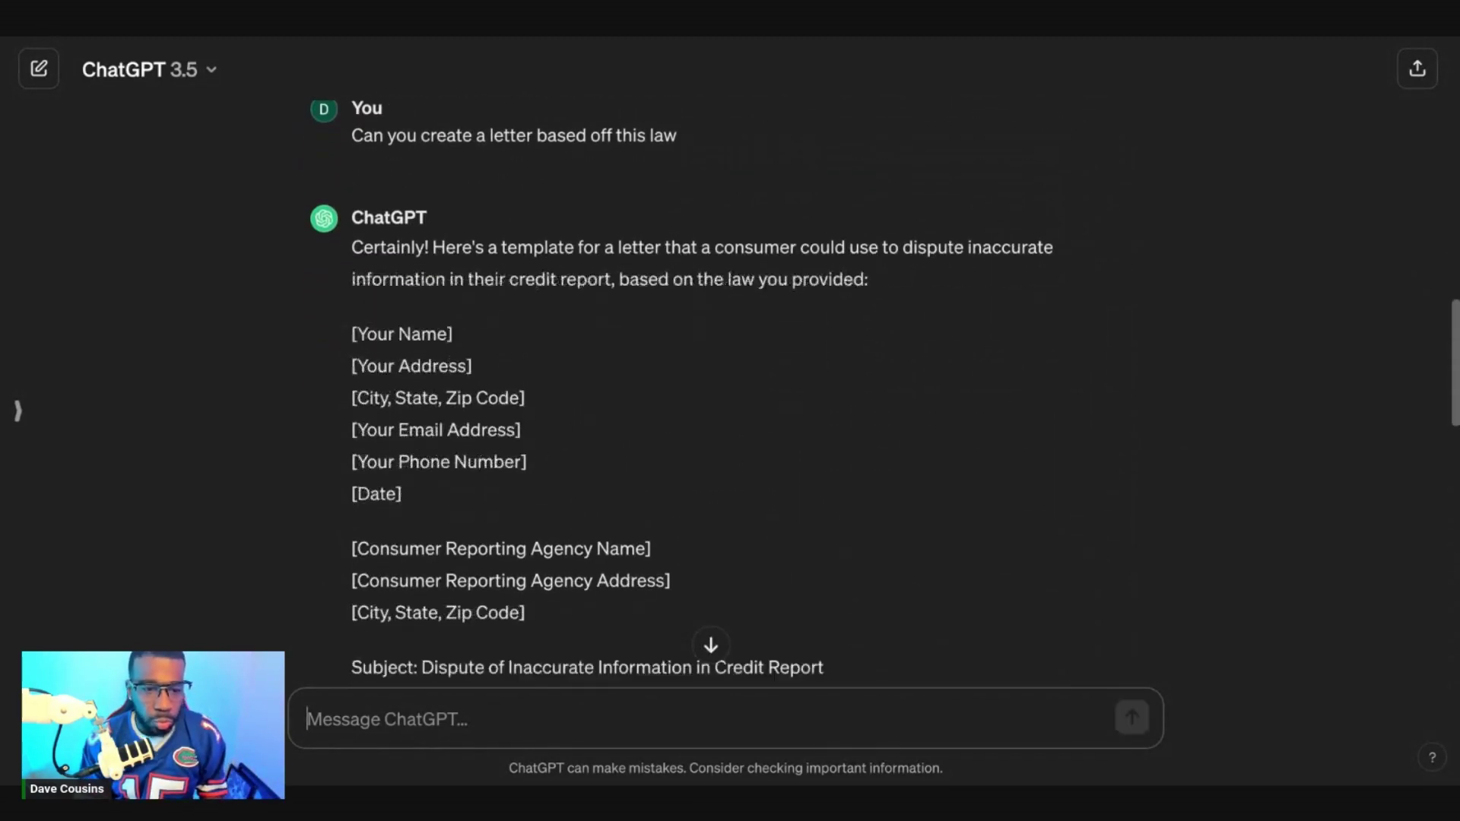
scroll(766, 284, "down", 2)
left_click_drag(454, 251, 472, 283)
left_click_drag(351, 315, 525, 315)
left_click_drag(379, 347, 520, 349)
left_click_drag(354, 378, 508, 378)
left_click_drag(343, 414, 437, 425)
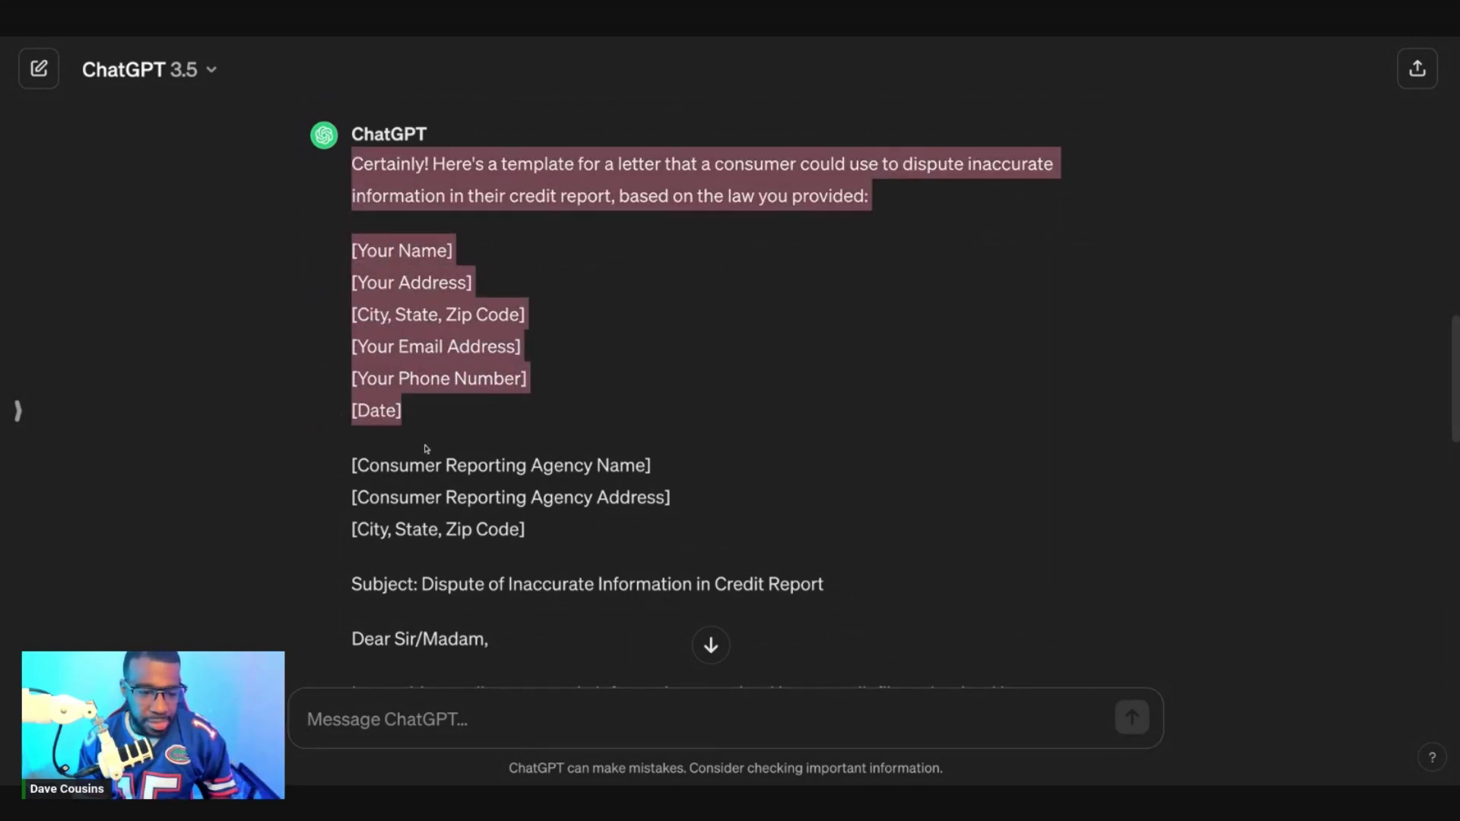
left_click(352, 465)
left_click_drag(352, 465, 447, 465)
left_click(513, 447)
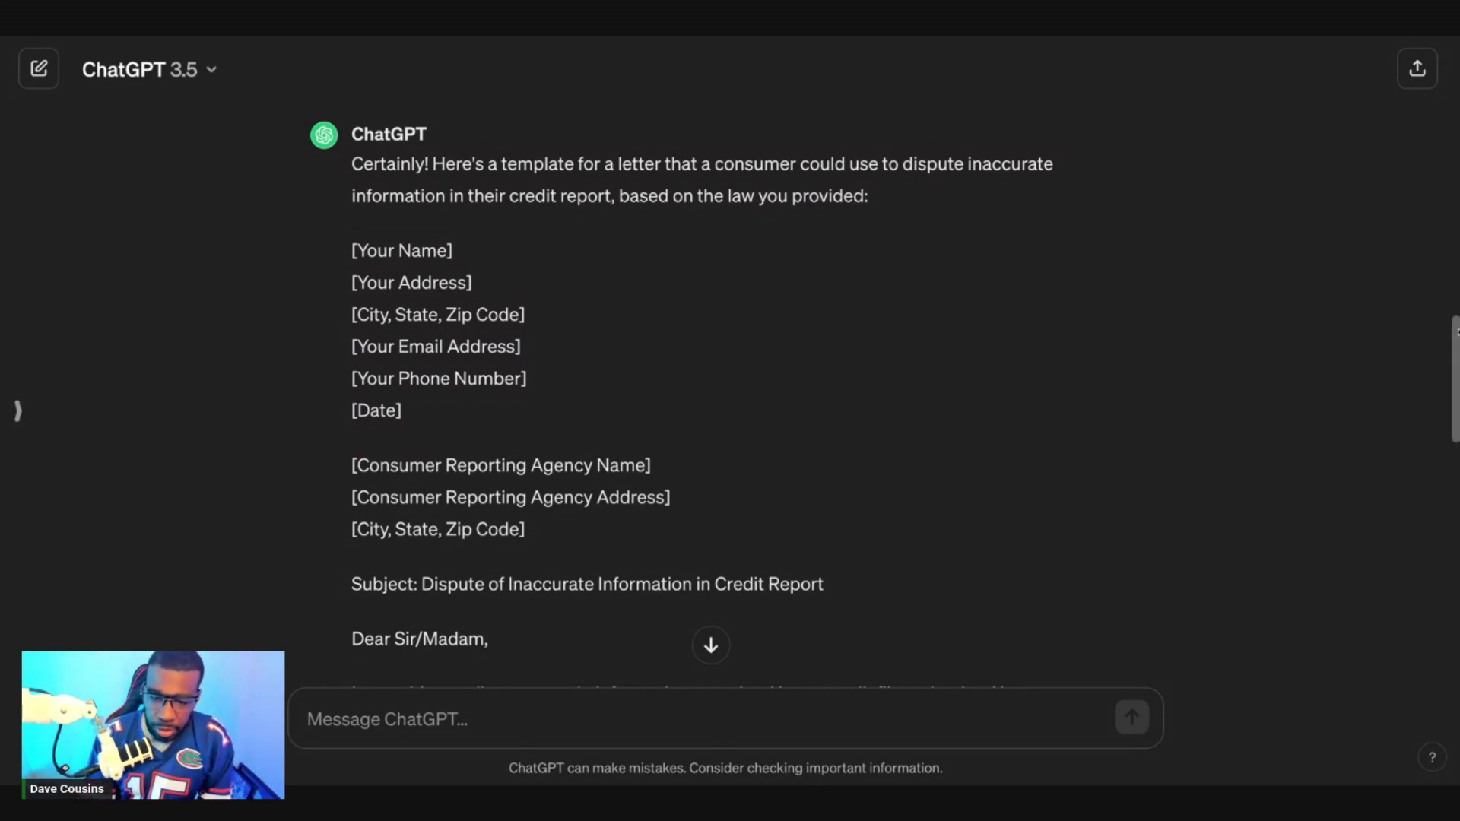
Examine the dispute letter's subject line, salutation and opening paragraph, highlighting the greeting and the statement disputing information in the credit file.
scroll(1035, 312, "down", 4)
left_click_drag(342, 278, 475, 278)
left_click(568, 282)
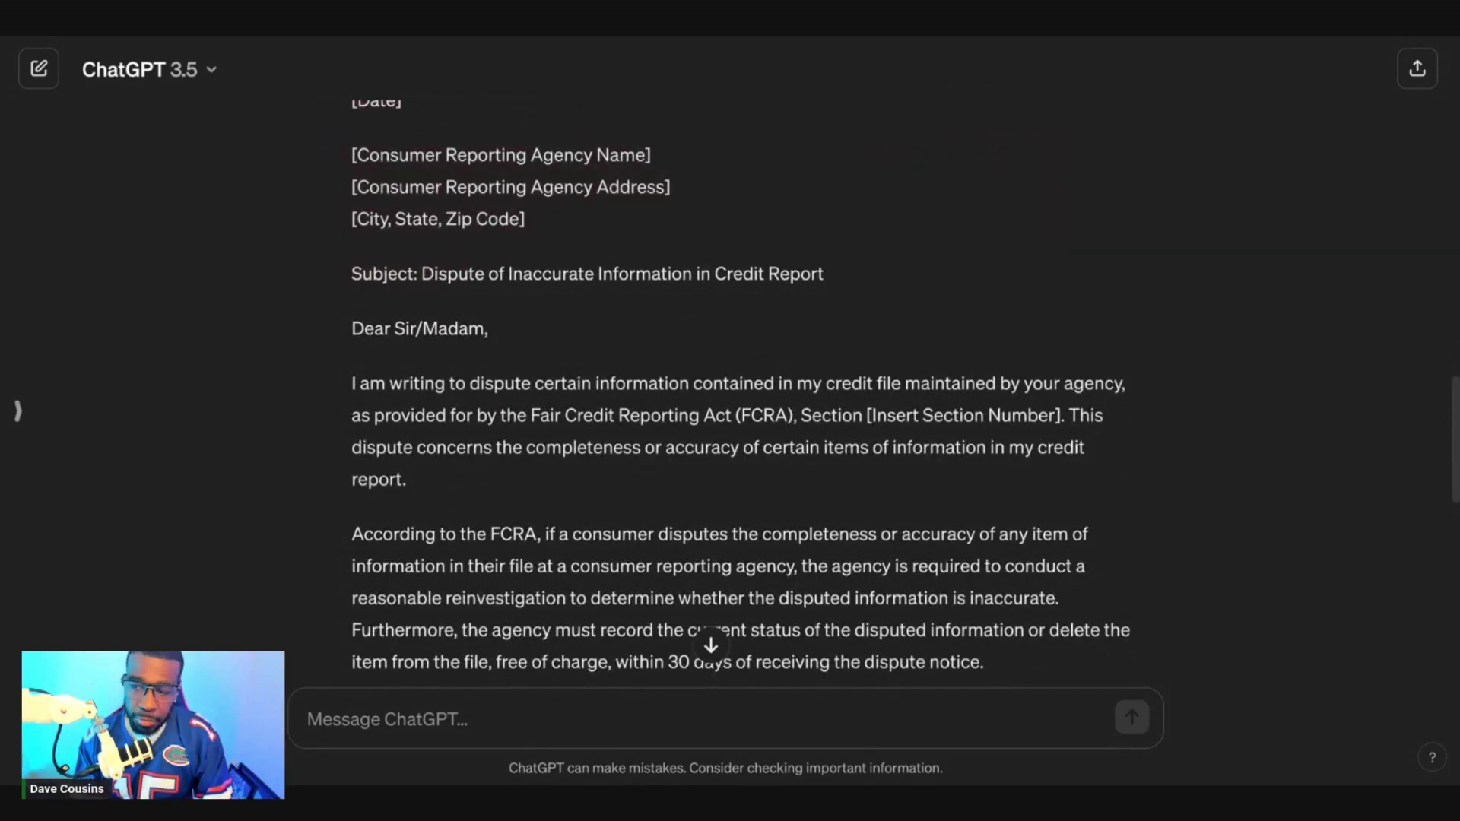
scroll(423, 251, "down", 2)
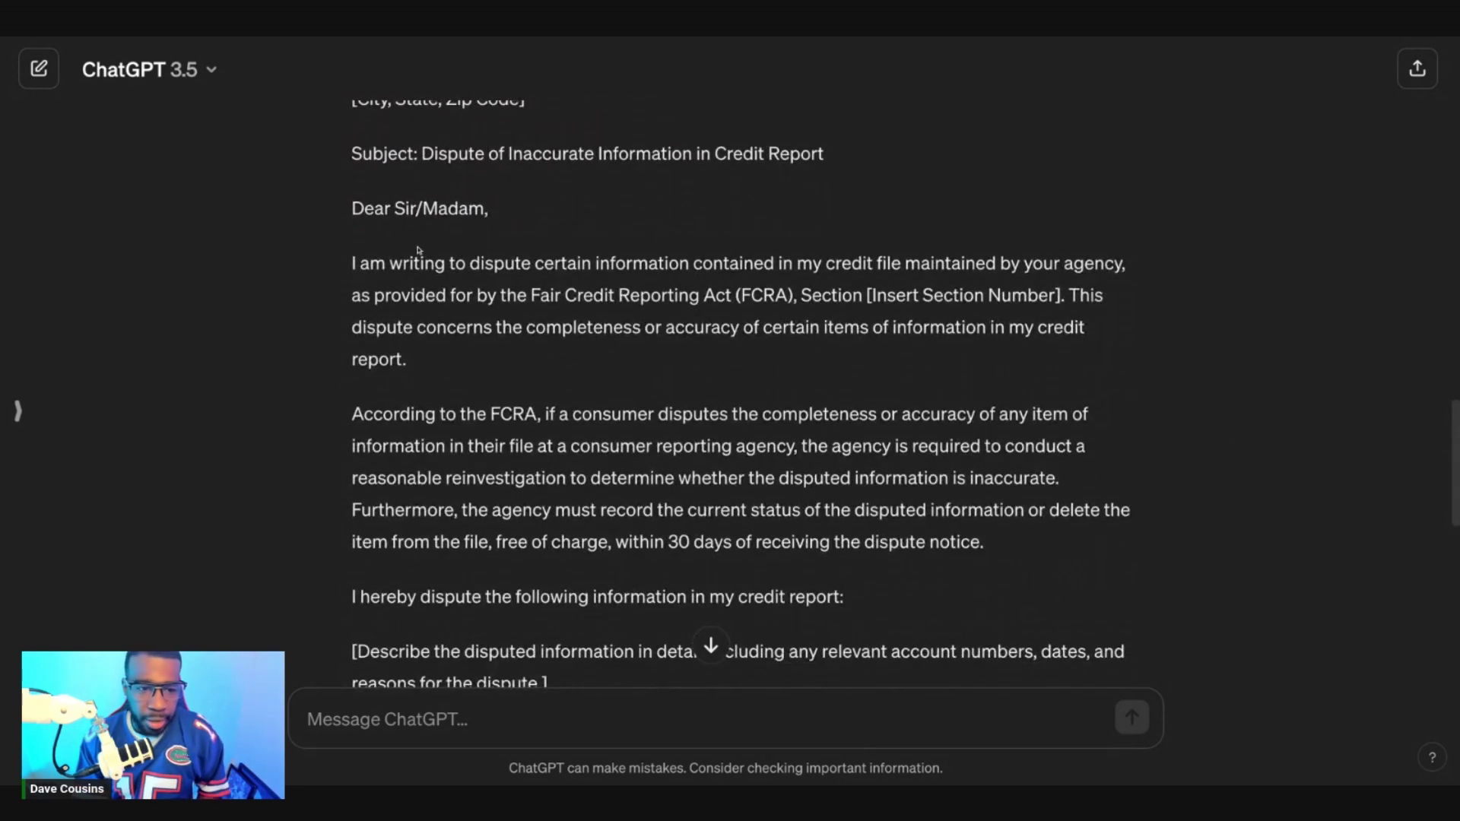
left_click_drag(356, 208, 439, 206)
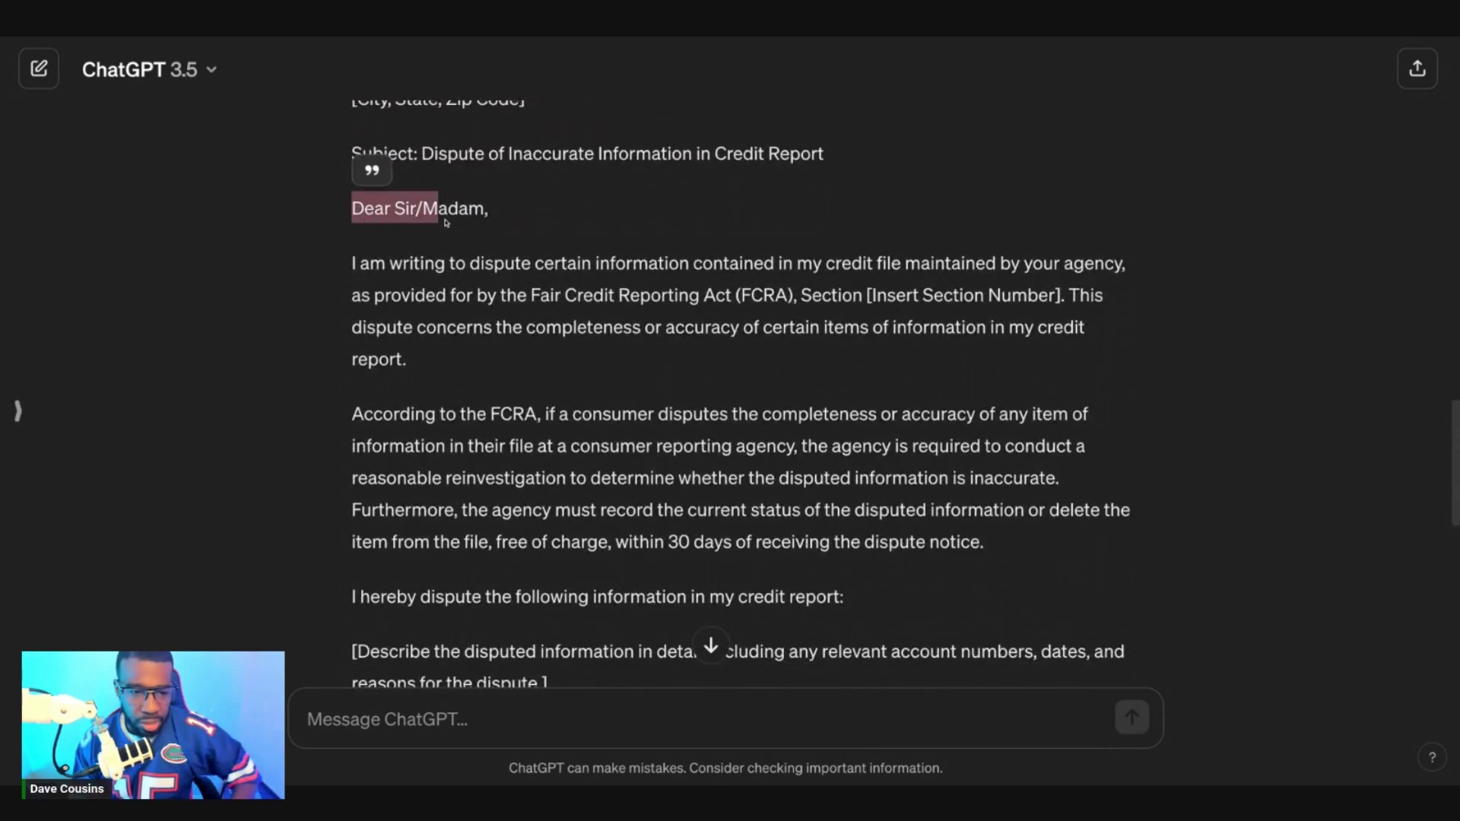
left_click_drag(356, 263, 1033, 263)
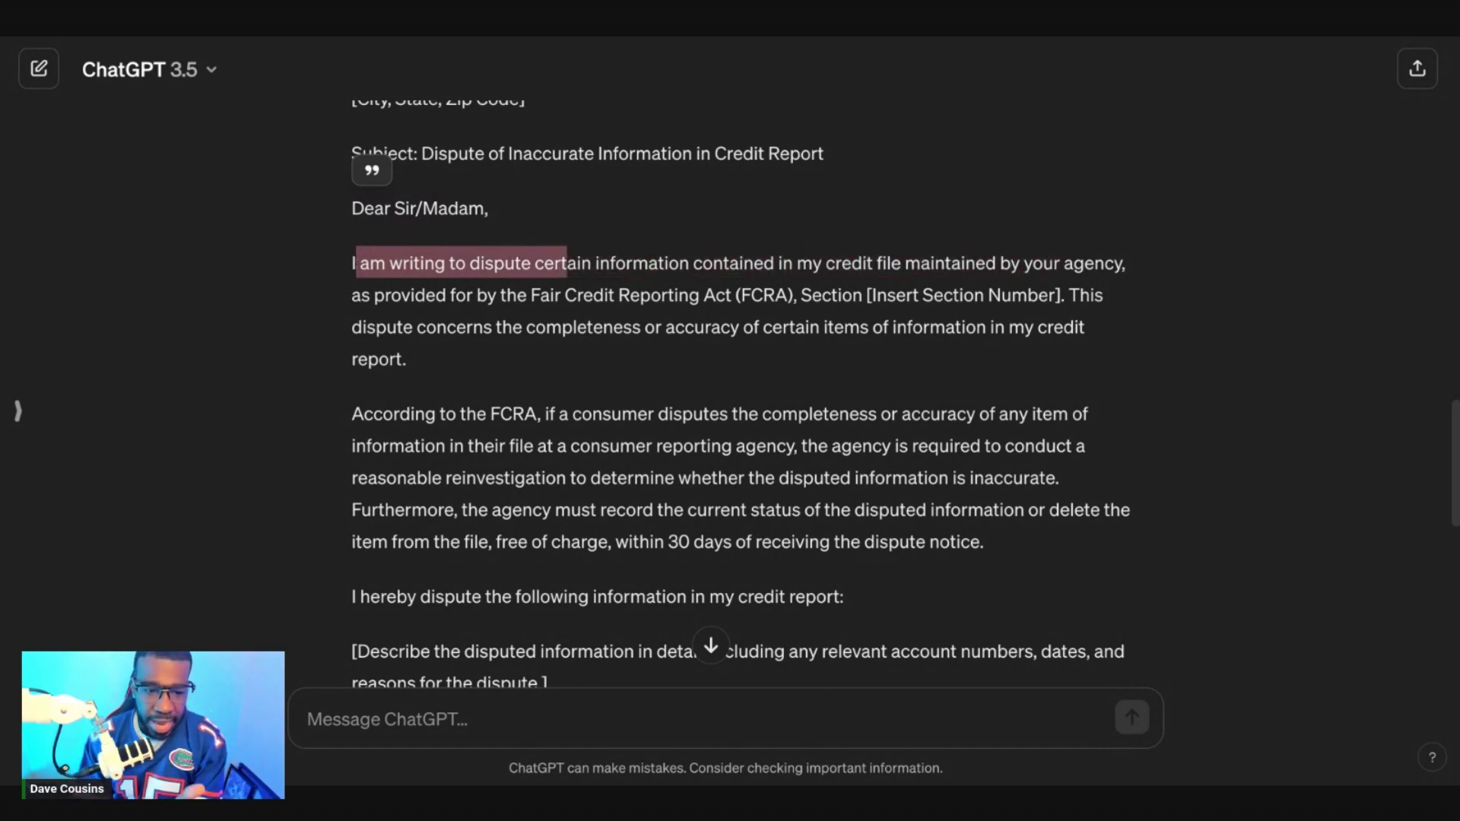
left_click_drag(566, 263, 1031, 311)
Examine the rest of the letter, highlighting the sentence on the 30-day update-or-delete duty and the placeholder for describing the disputed information.
scroll(989, 251, "down", 2)
left_click_drag(351, 343, 985, 374)
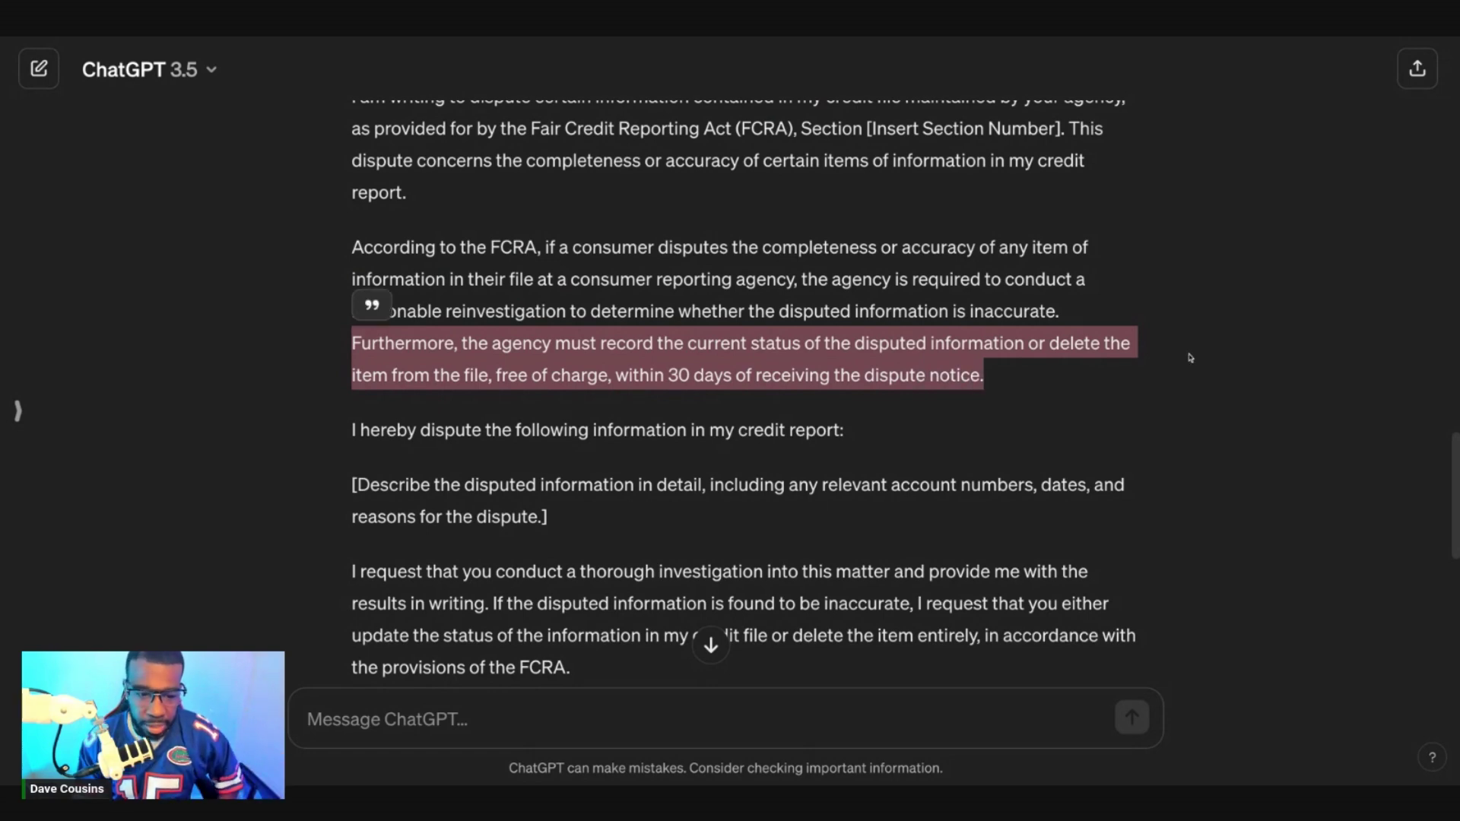
left_click_drag(340, 431, 571, 486)
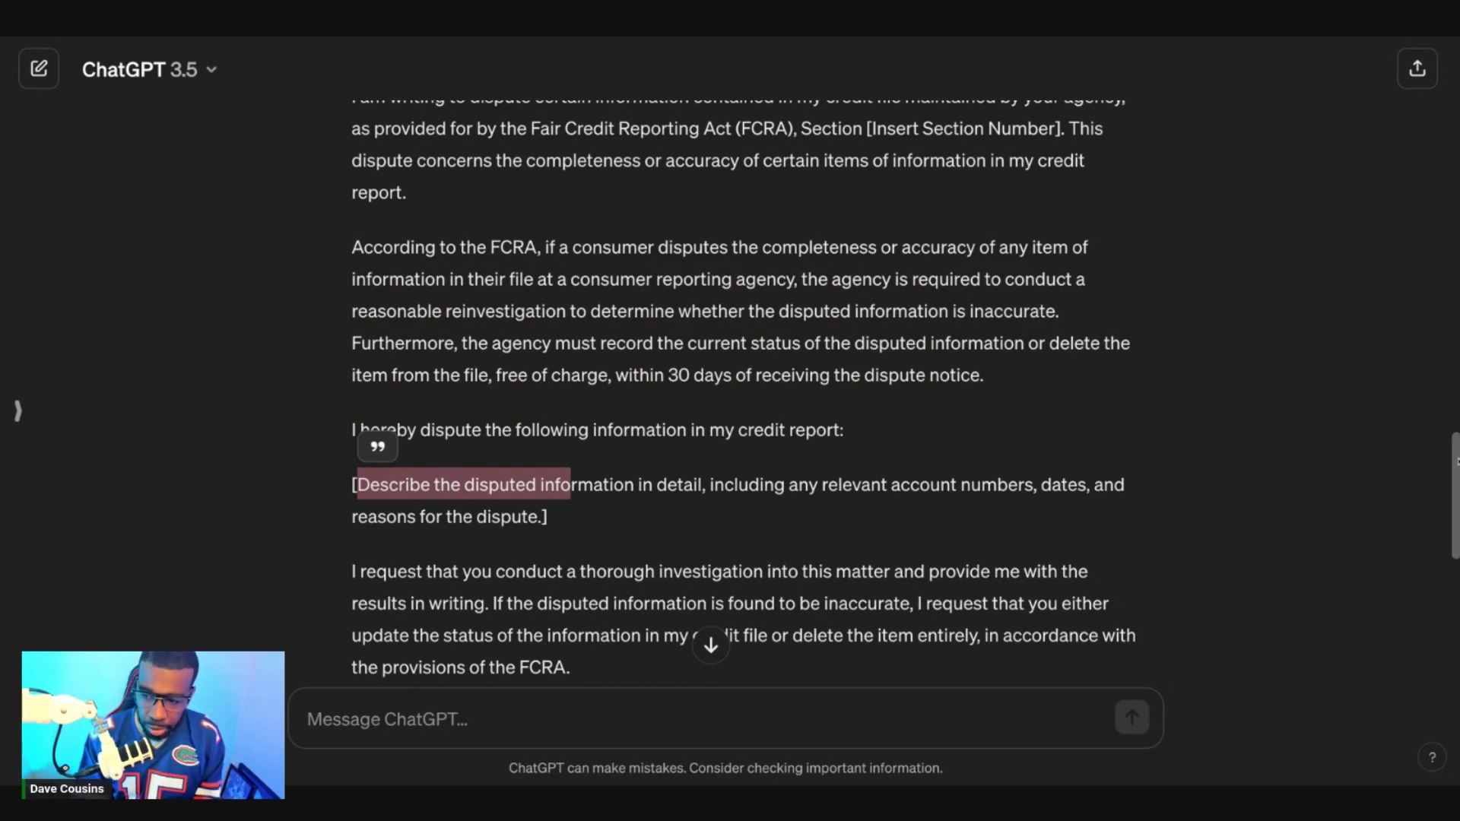
left_click_drag(1455, 452, 1456, 465)
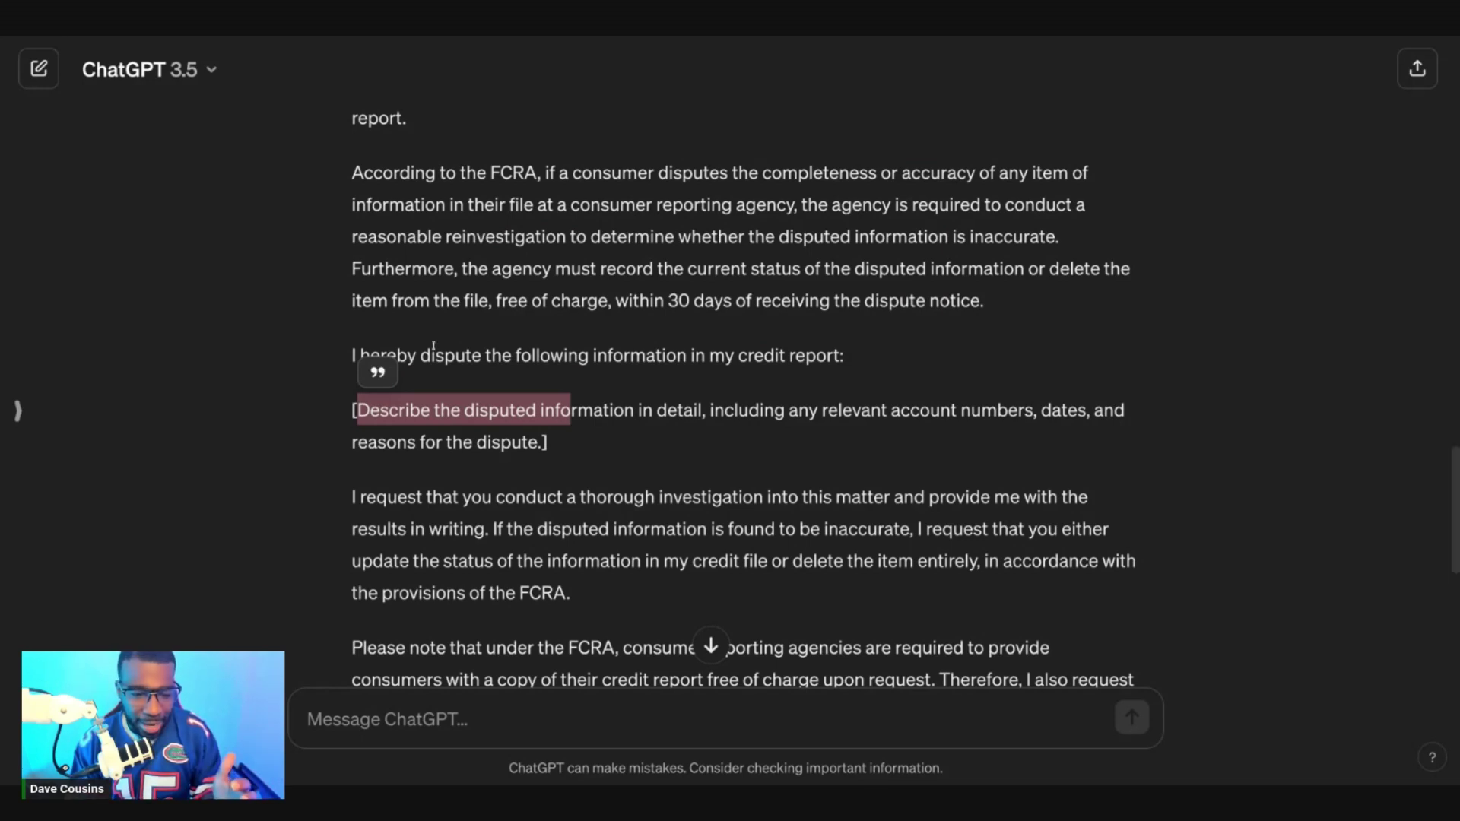
left_click_drag(346, 411, 348, 411)
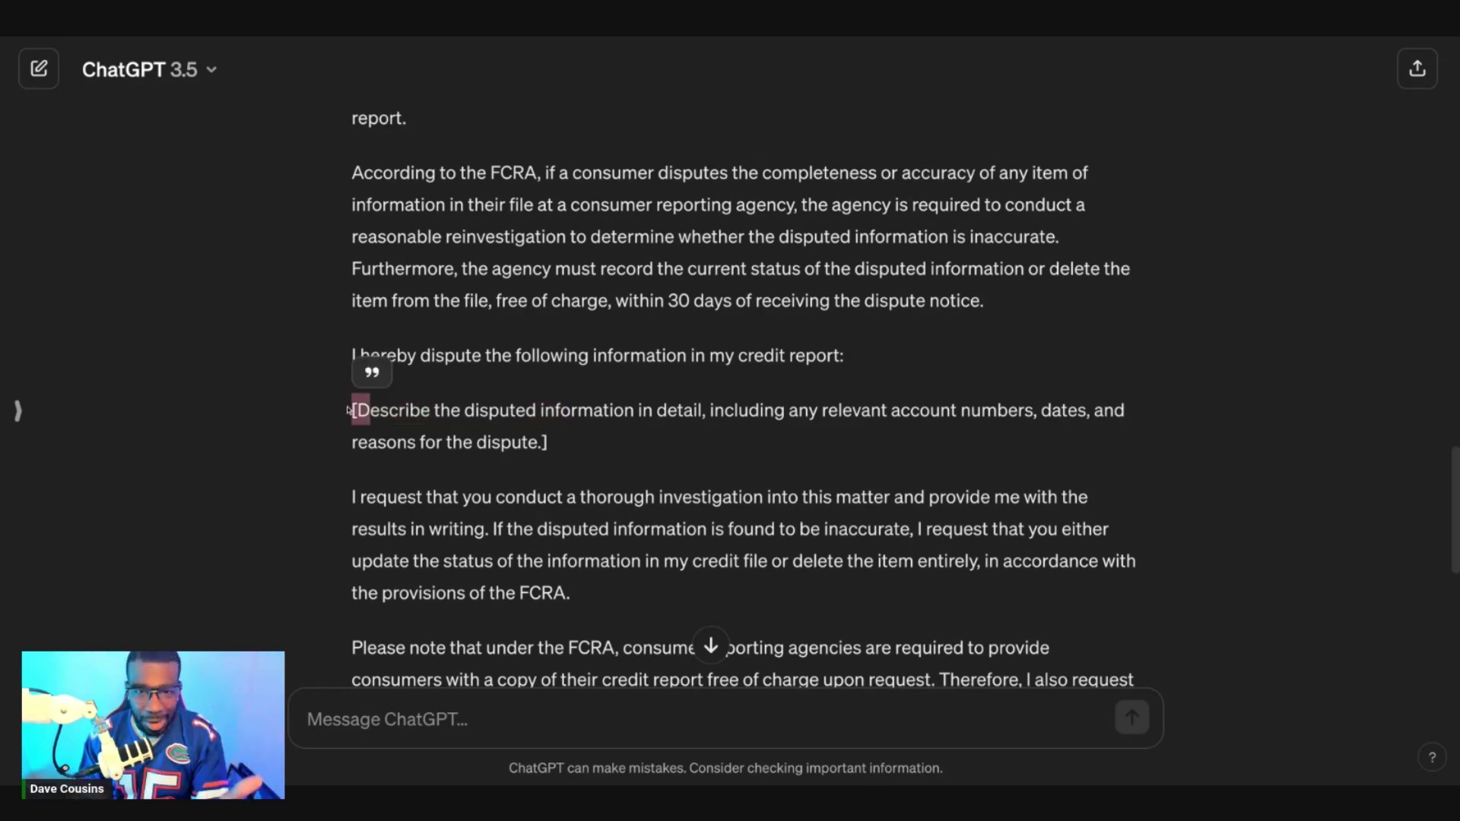
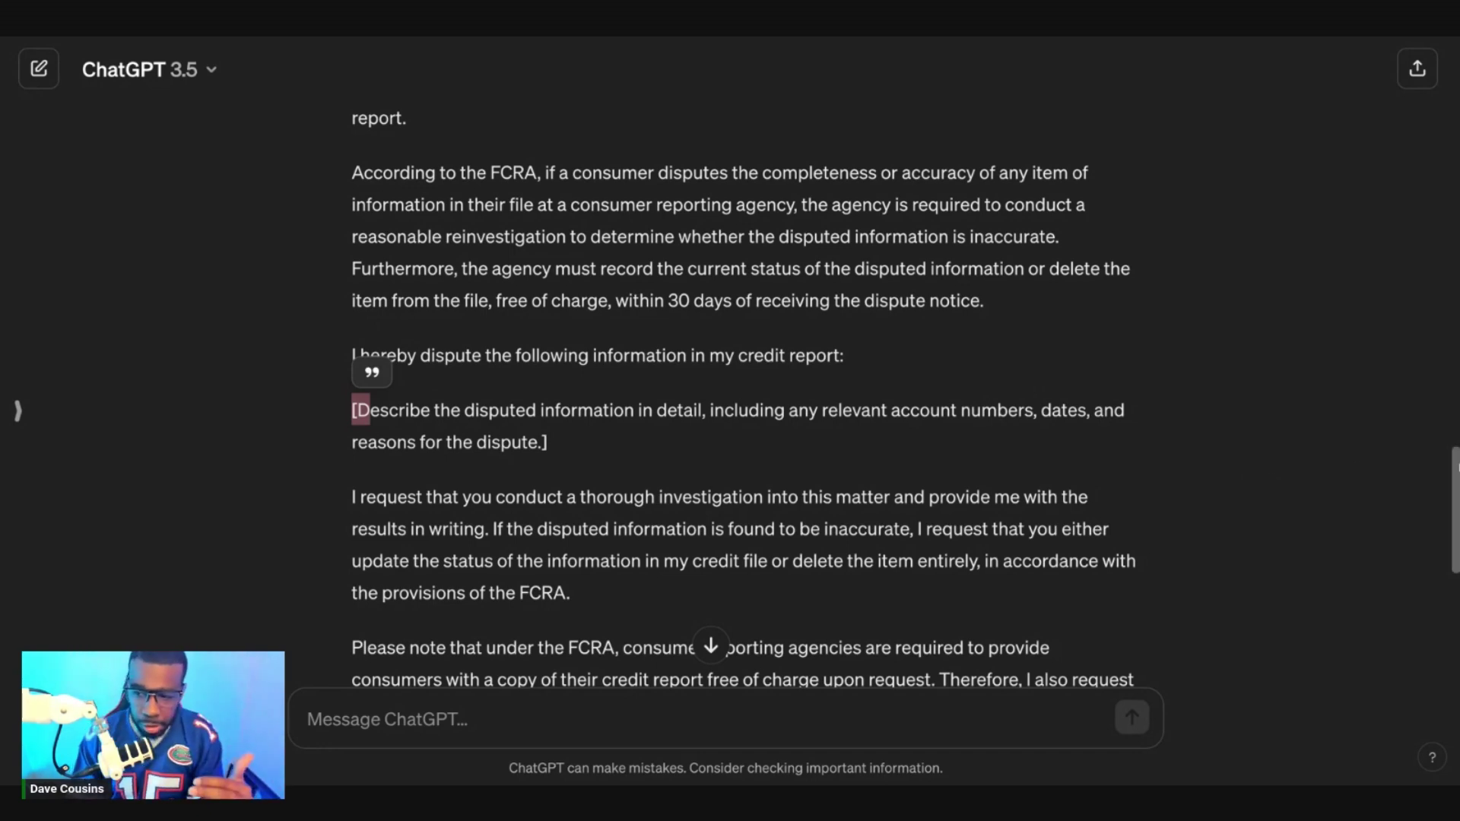
scroll(1456, 469, "down", 3)
scroll(1456, 469, "down", 6)
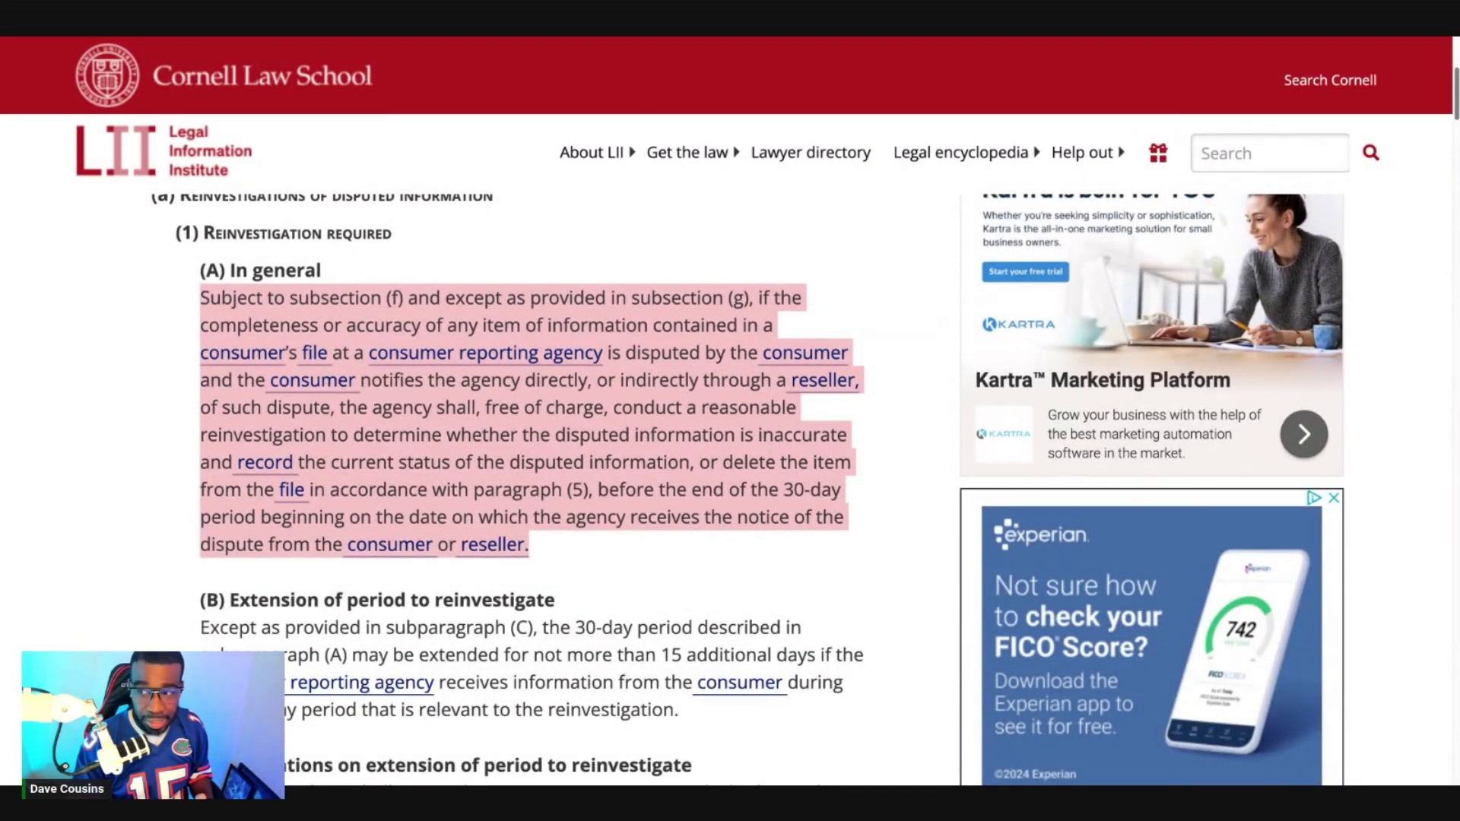
Switch to the Cornell Law School page and copy paragraph (5) "Treatment of inaccurate or unverifiable information", from its heading through (A)(ii).
scroll(768, 486, "down", 10)
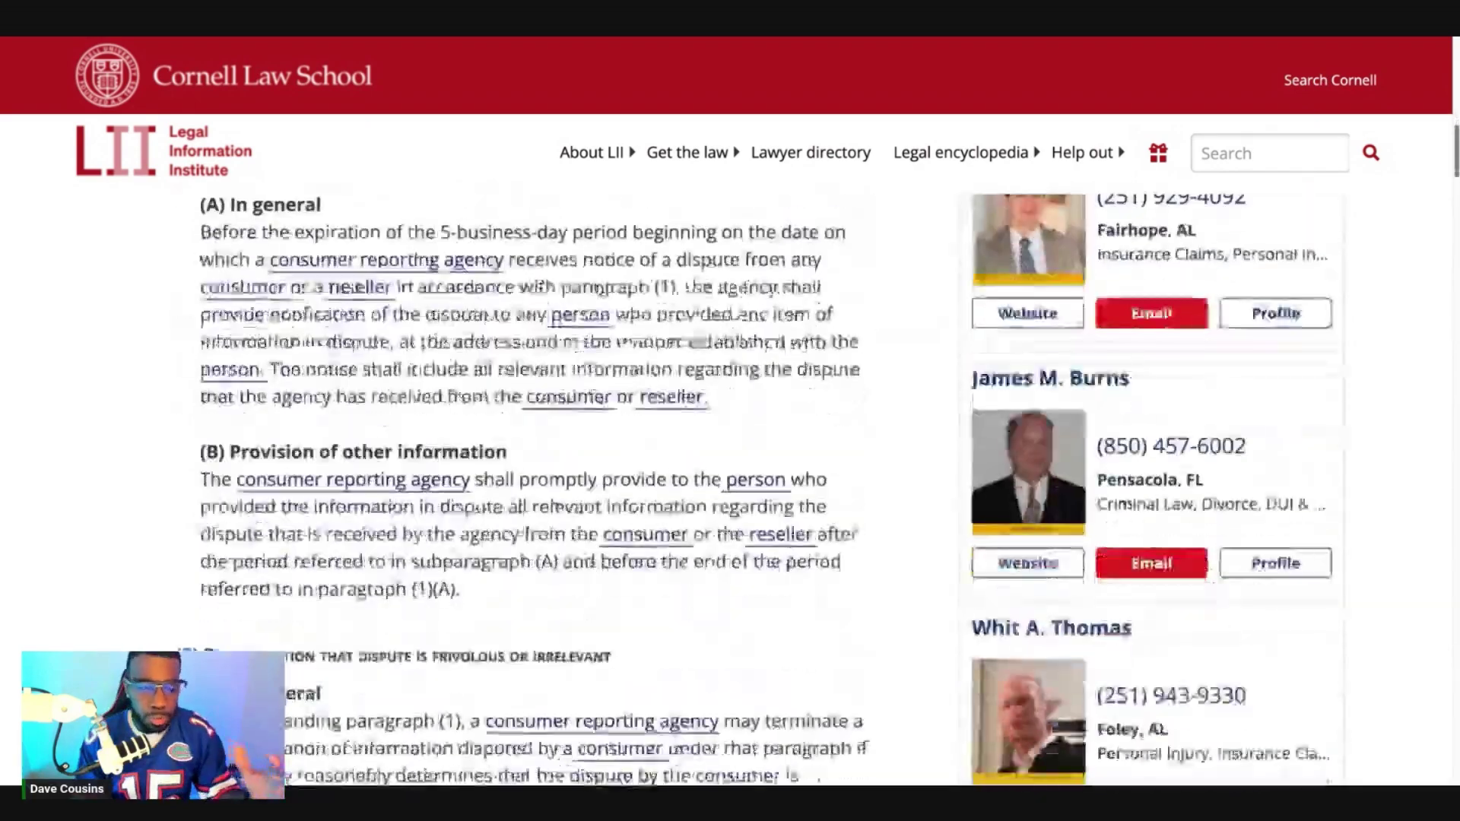
scroll(532, 486, "down", 15)
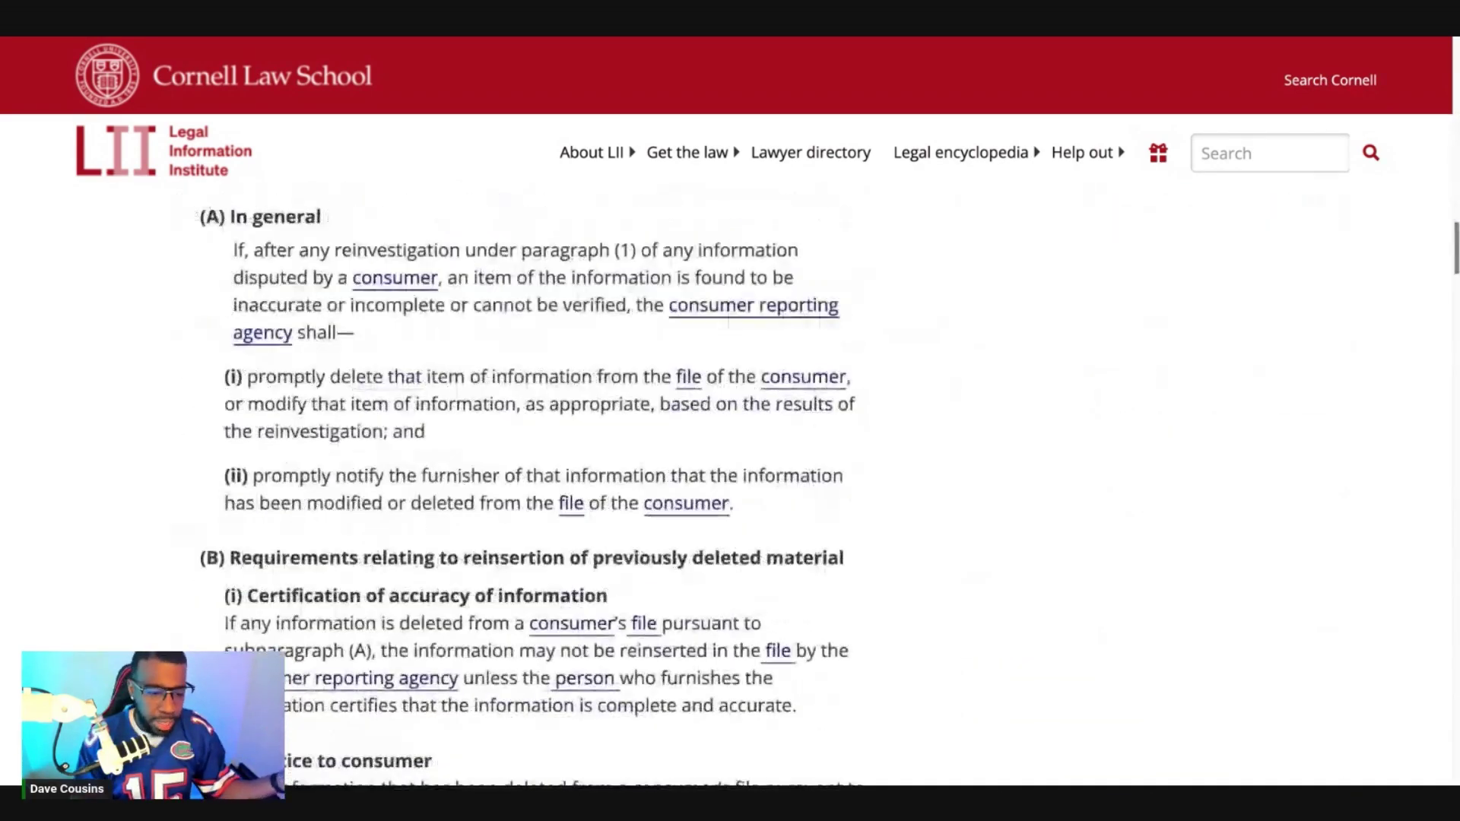
scroll(533, 487, "down", 10)
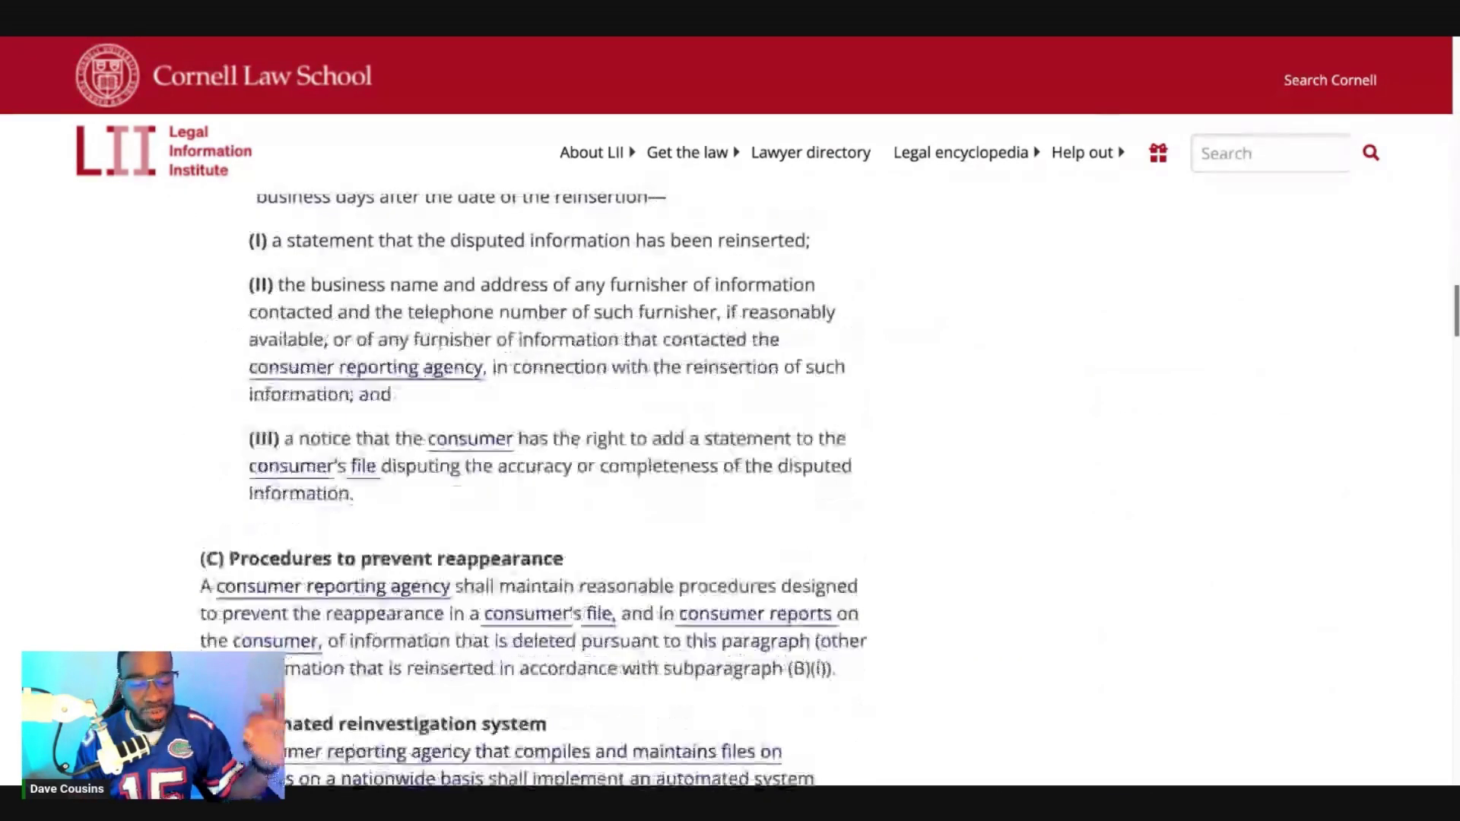
scroll(533, 487, "up", 7)
scroll(532, 486, "up", 10)
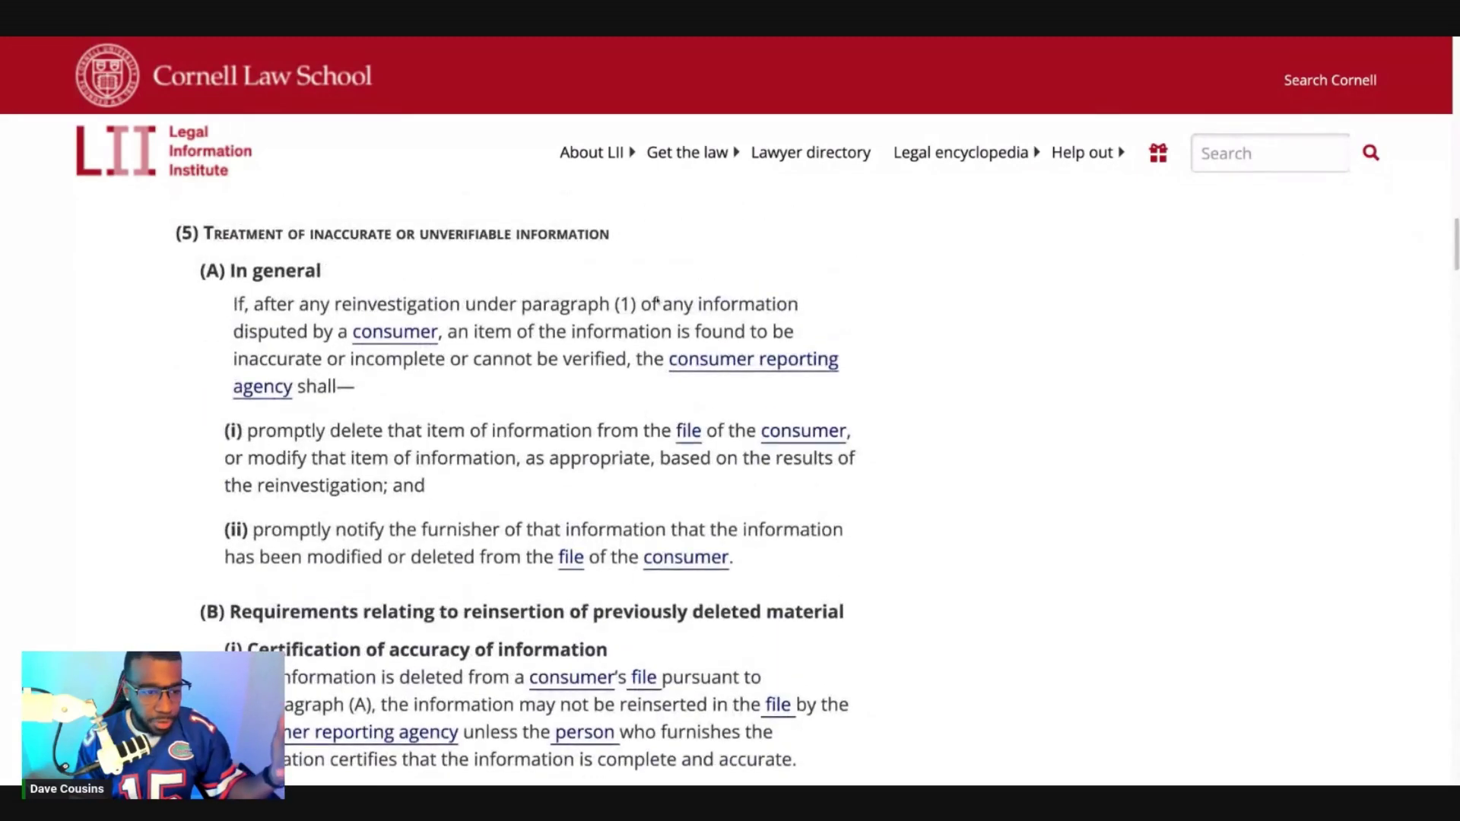
left_click_drag(172, 234, 732, 557)
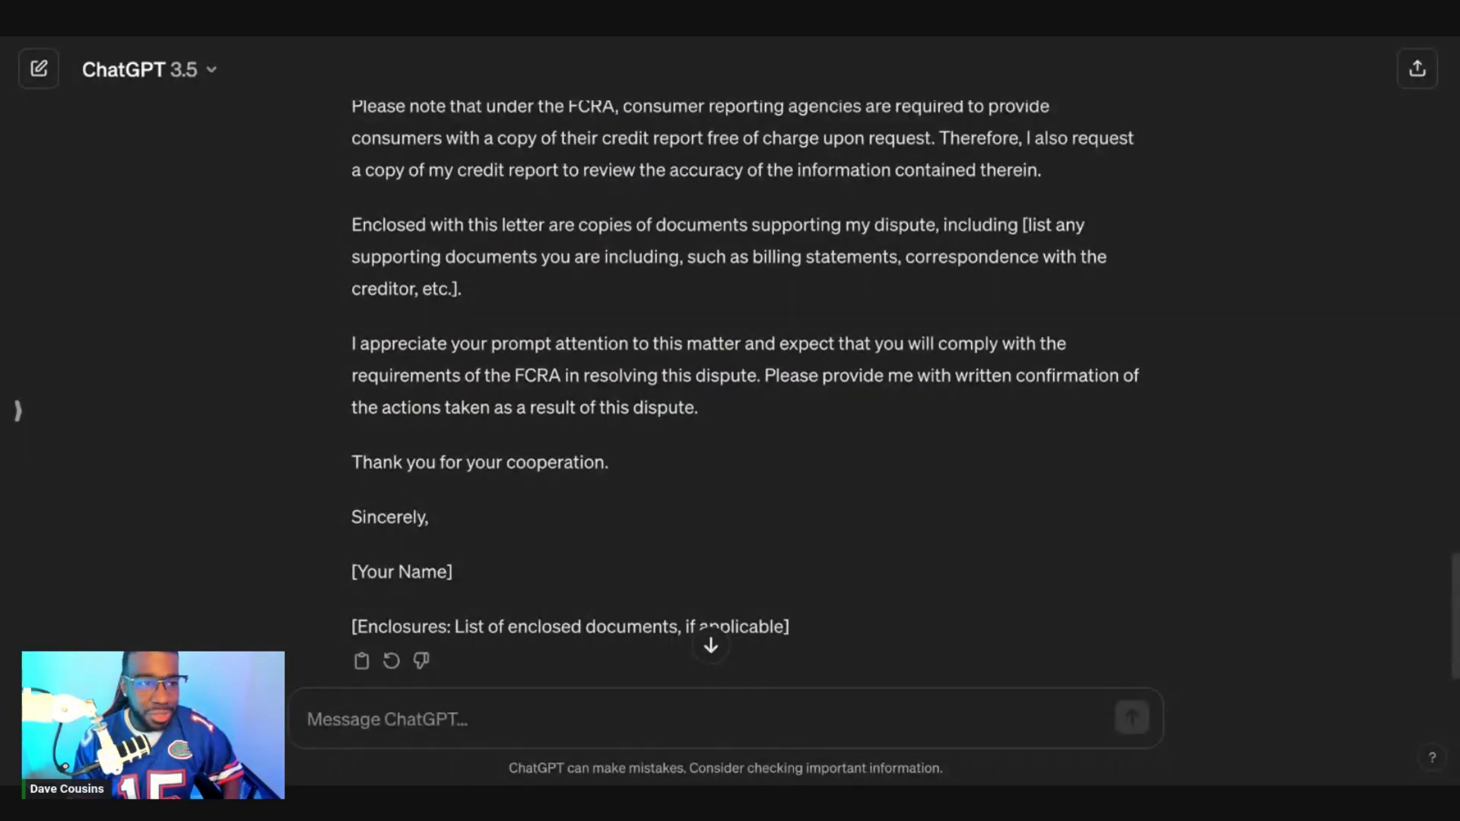
Switch to ChatGPT and send "Can you breakdown this law:" followed by the copied text of paragraph (5), Treatment of inaccurate or unverifiable information.
left_click(435, 713)
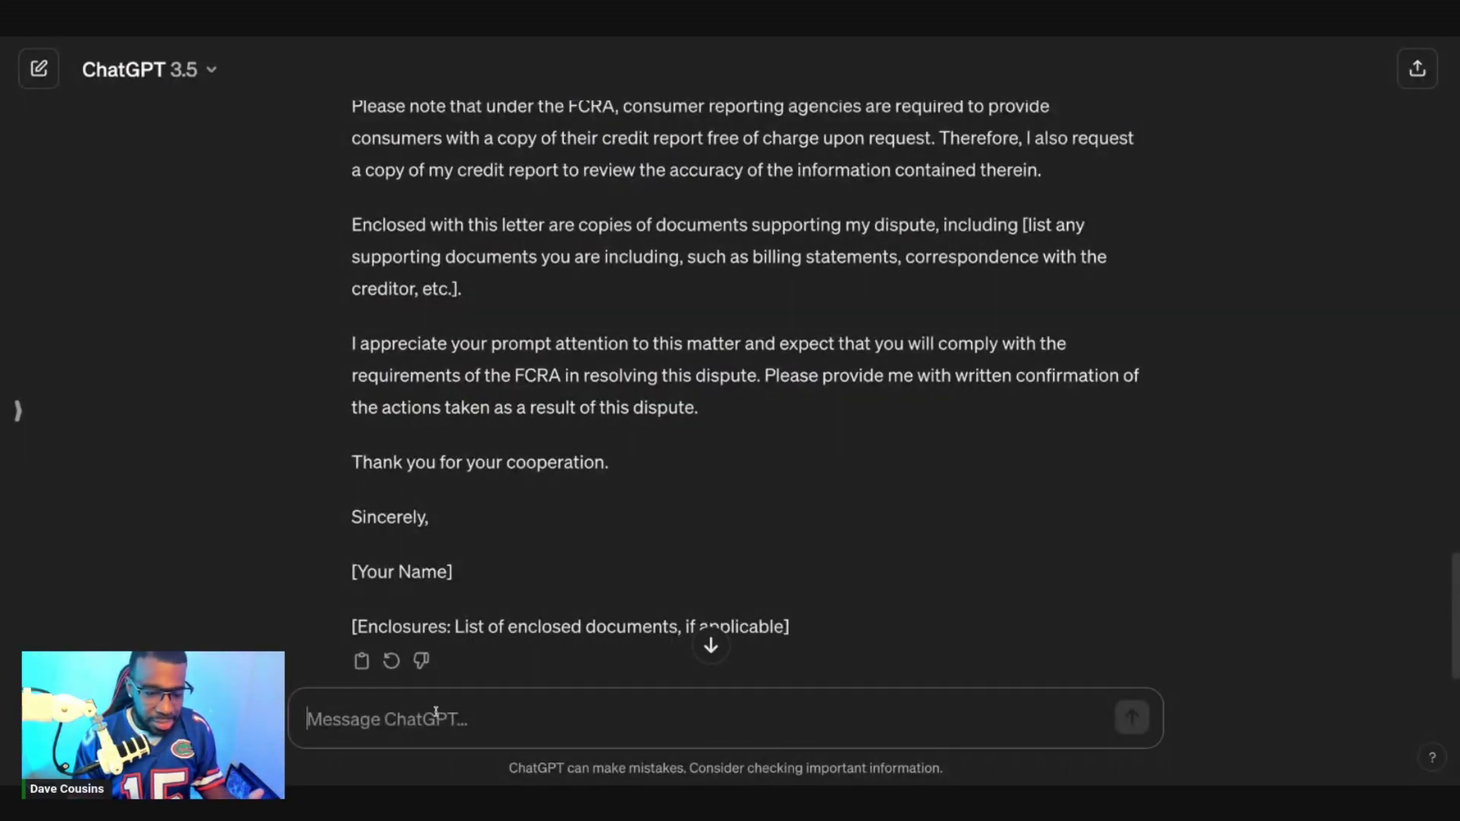
type("Can ")
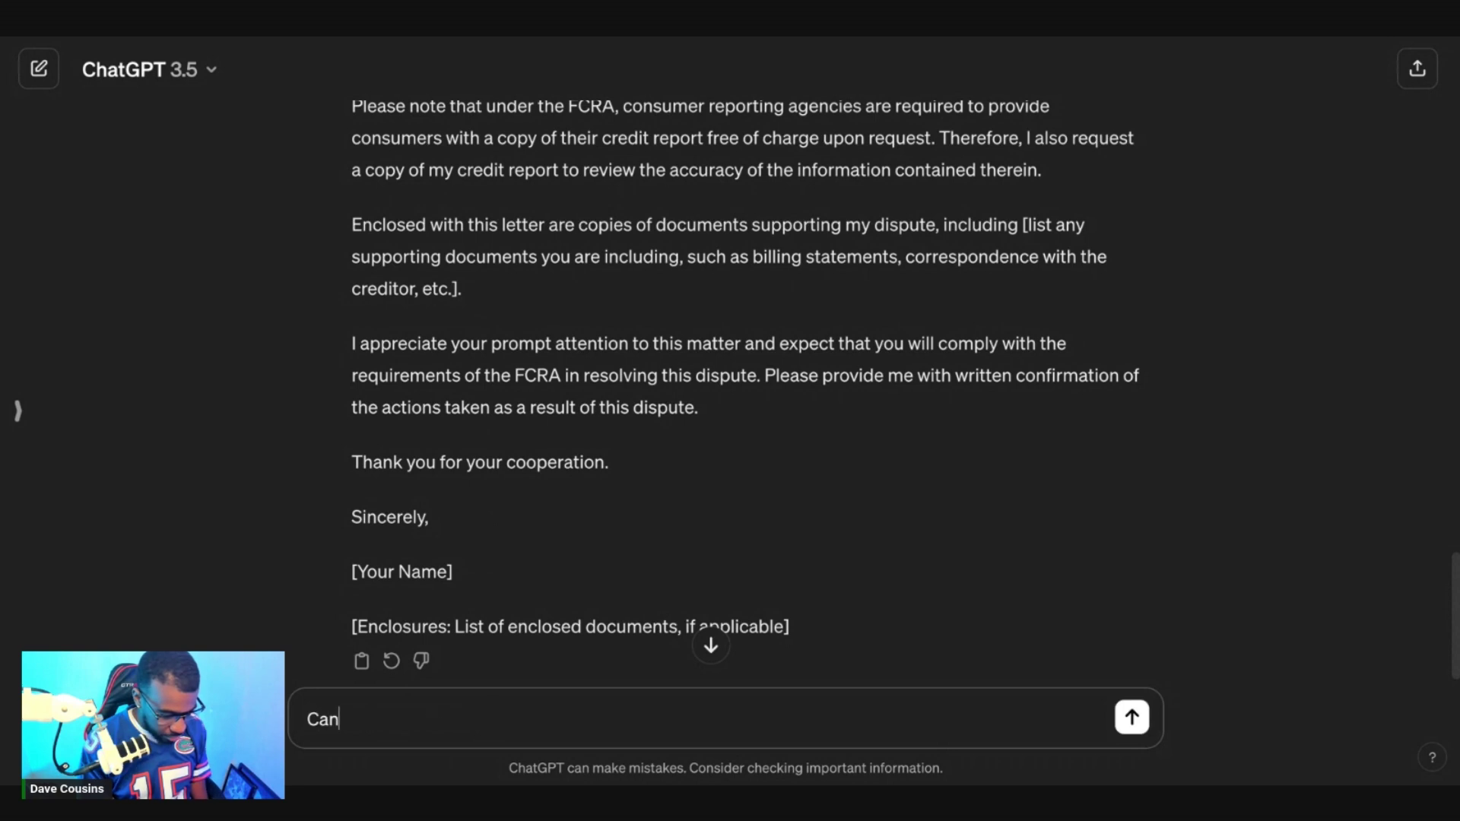
type("you b")
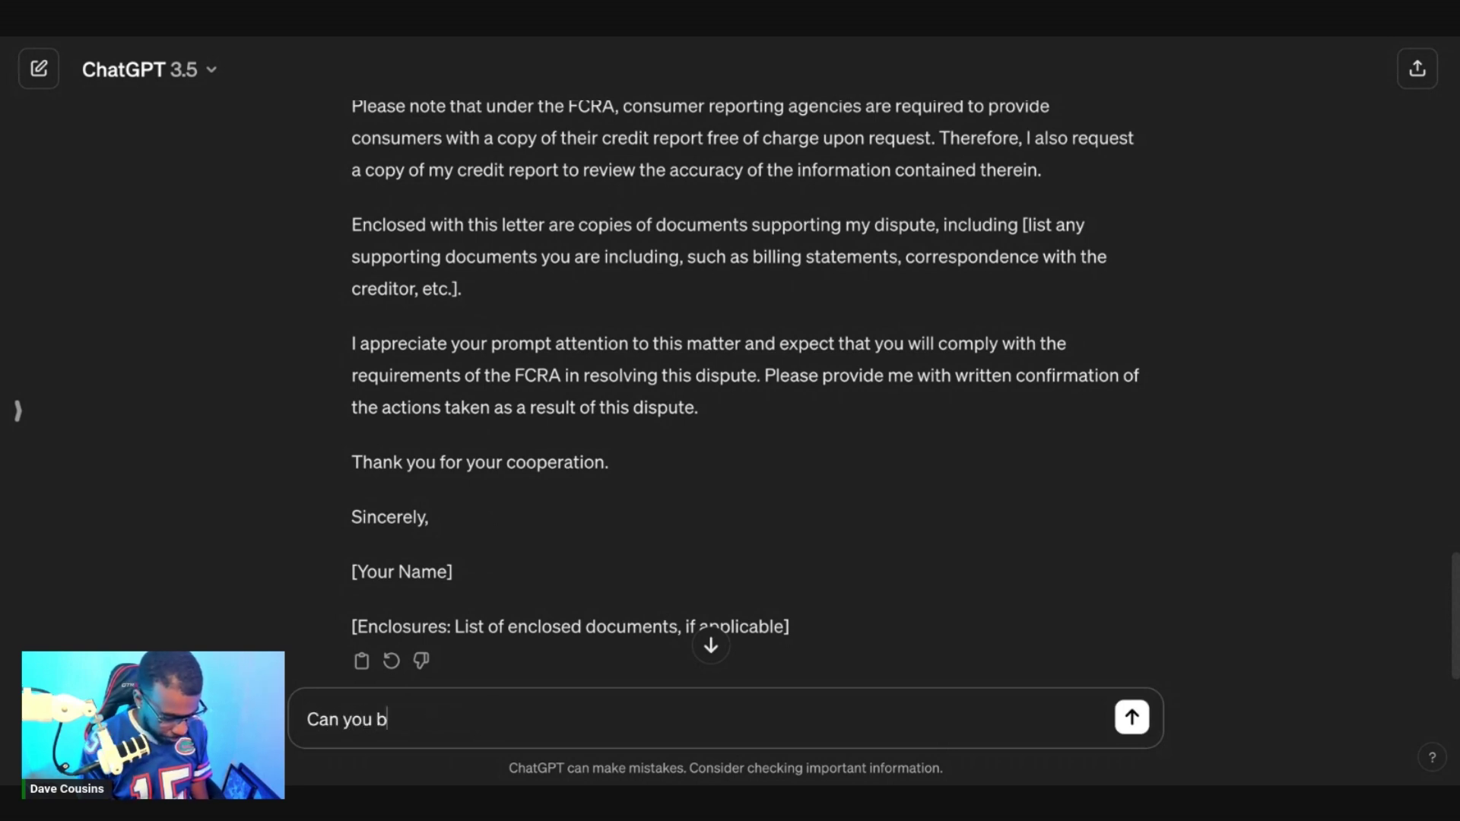
type("reak d")
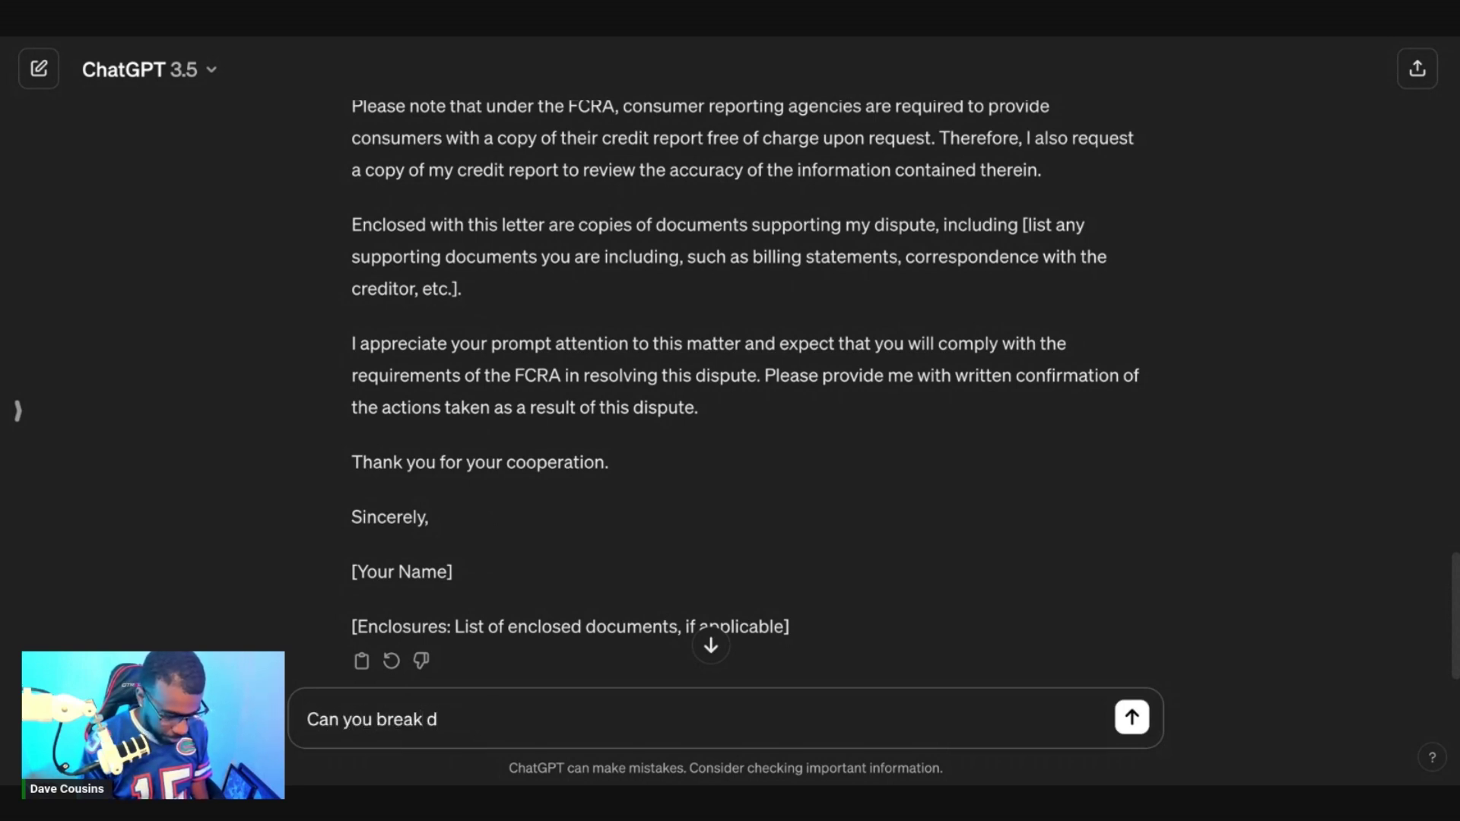
key("BackSpace")
key("BackSpace")
type("down this")
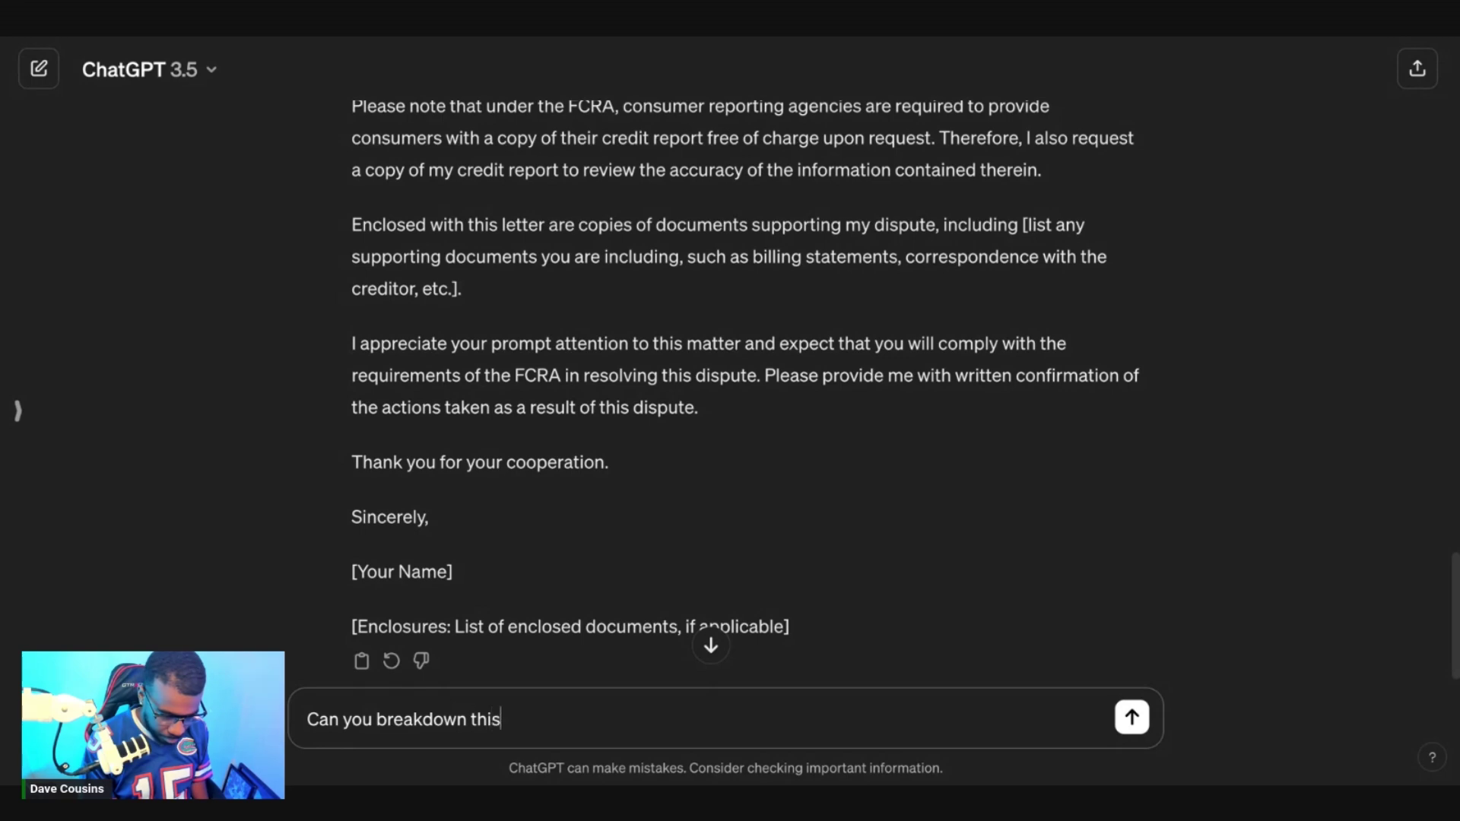
type(" law:")
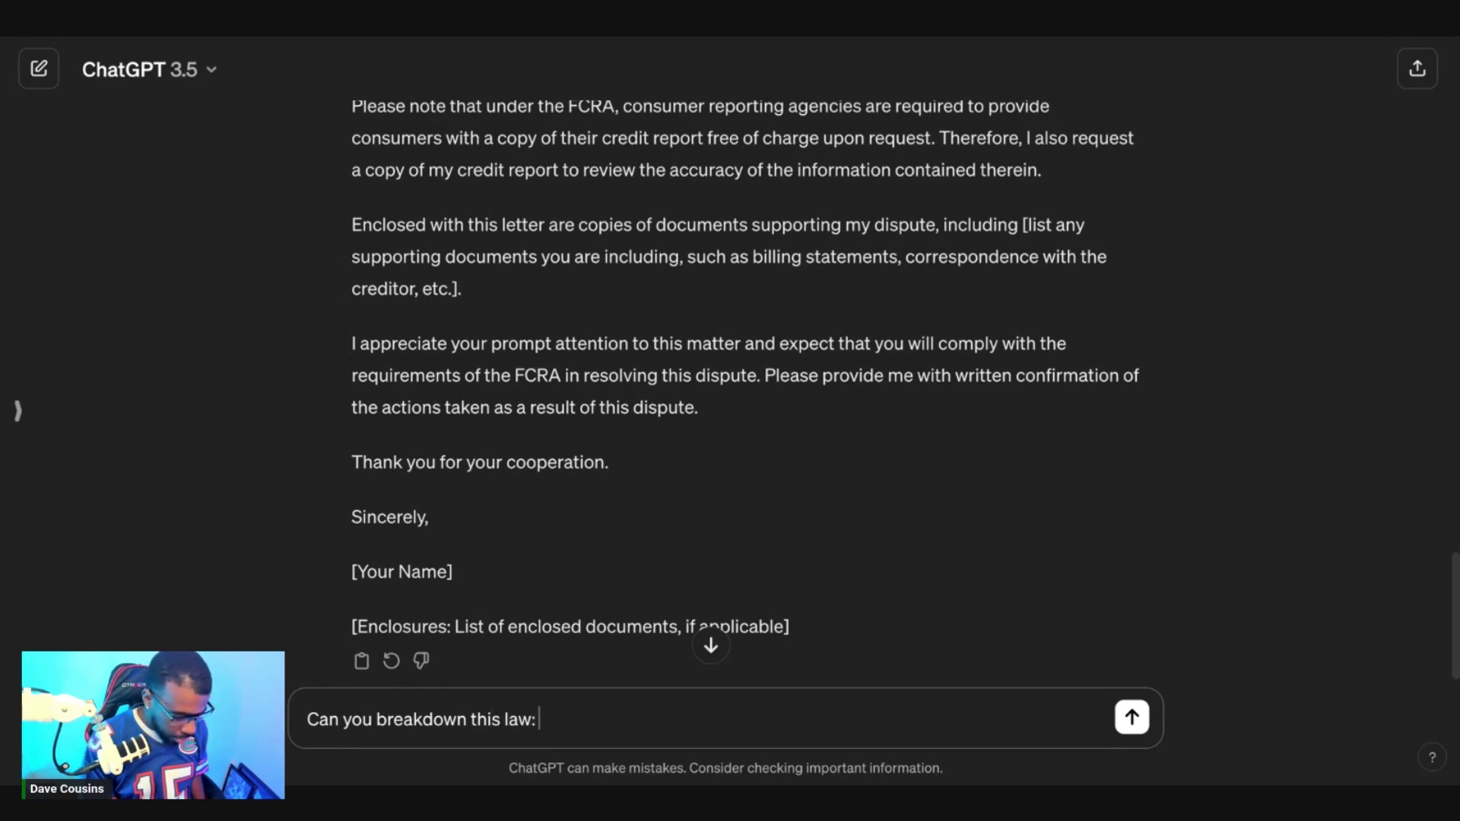
type("(5)Treatment of inaccurate or unverifiable information (A)In general If, after any reinvestigation under paragraph (1) of any information disputed by a consumer, an item of the information is found to be inaccurate or incomplete or cannot be verified, the consumer reporting agency shall— (i)promptly delete that item of information from the file of the consumer, or modify that item of information, as appropriate, based on the results of the reinvestigation; and (ii)promptly notify the furnisher of that information that the information has been modified or deleted from the file of the consumer.")
key("Return")
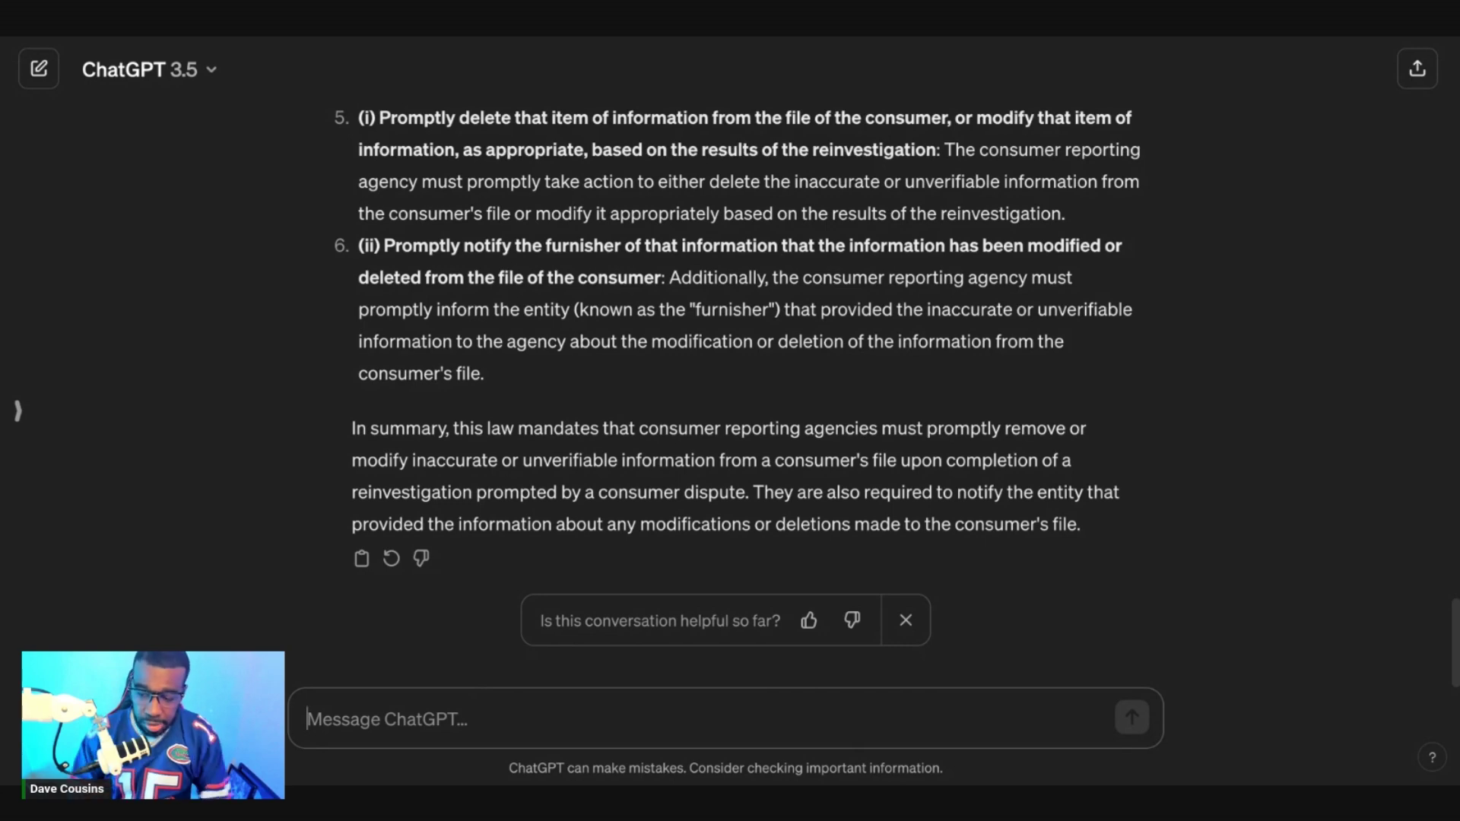
Examine ChatGPT's breakdown of paragraph (5) from the introduction to the summary, highlighting the explanation in point 1.
scroll(1456, 629, "up", 3)
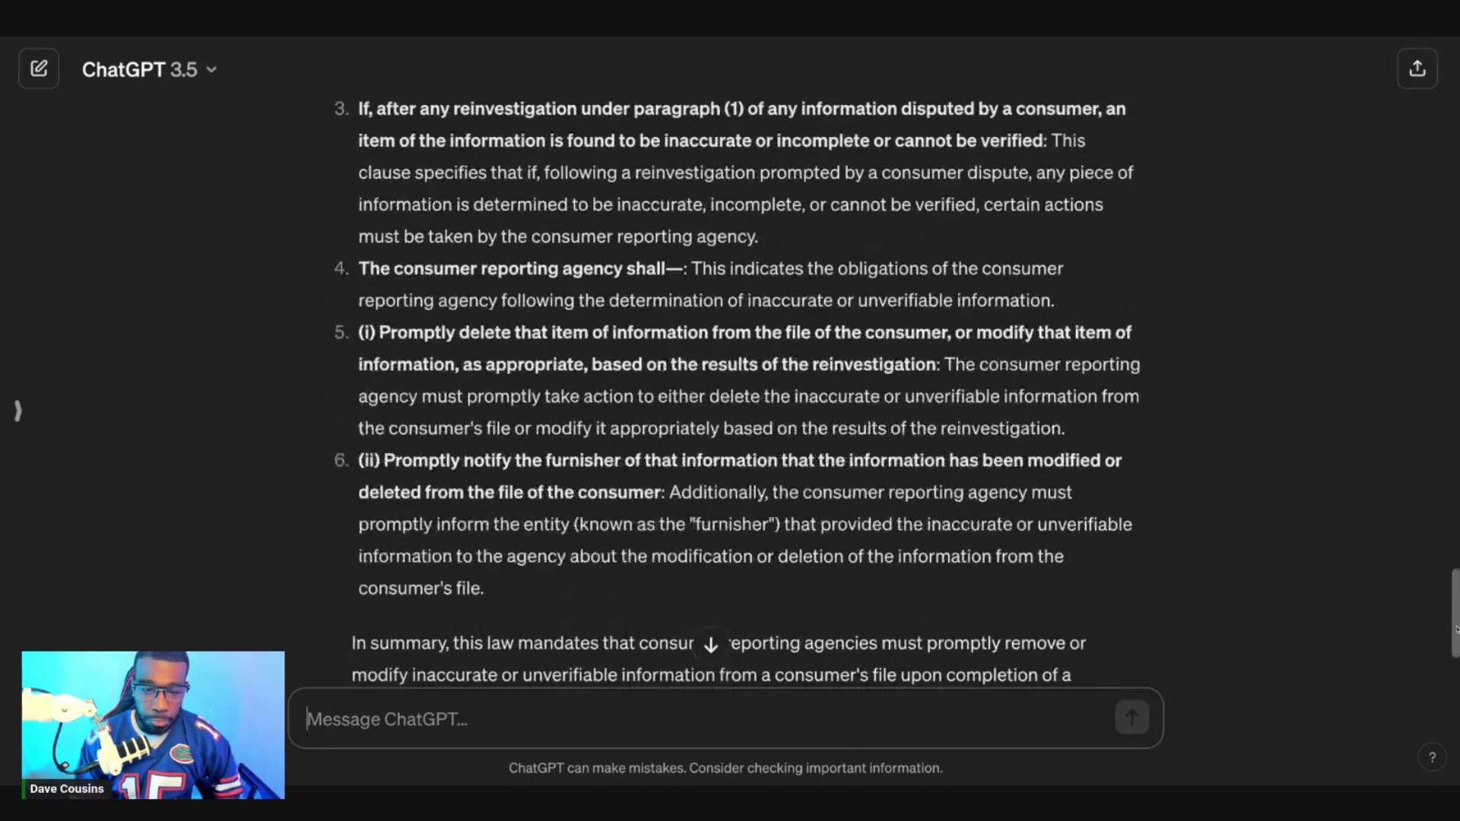
scroll(1456, 630, "up", 7)
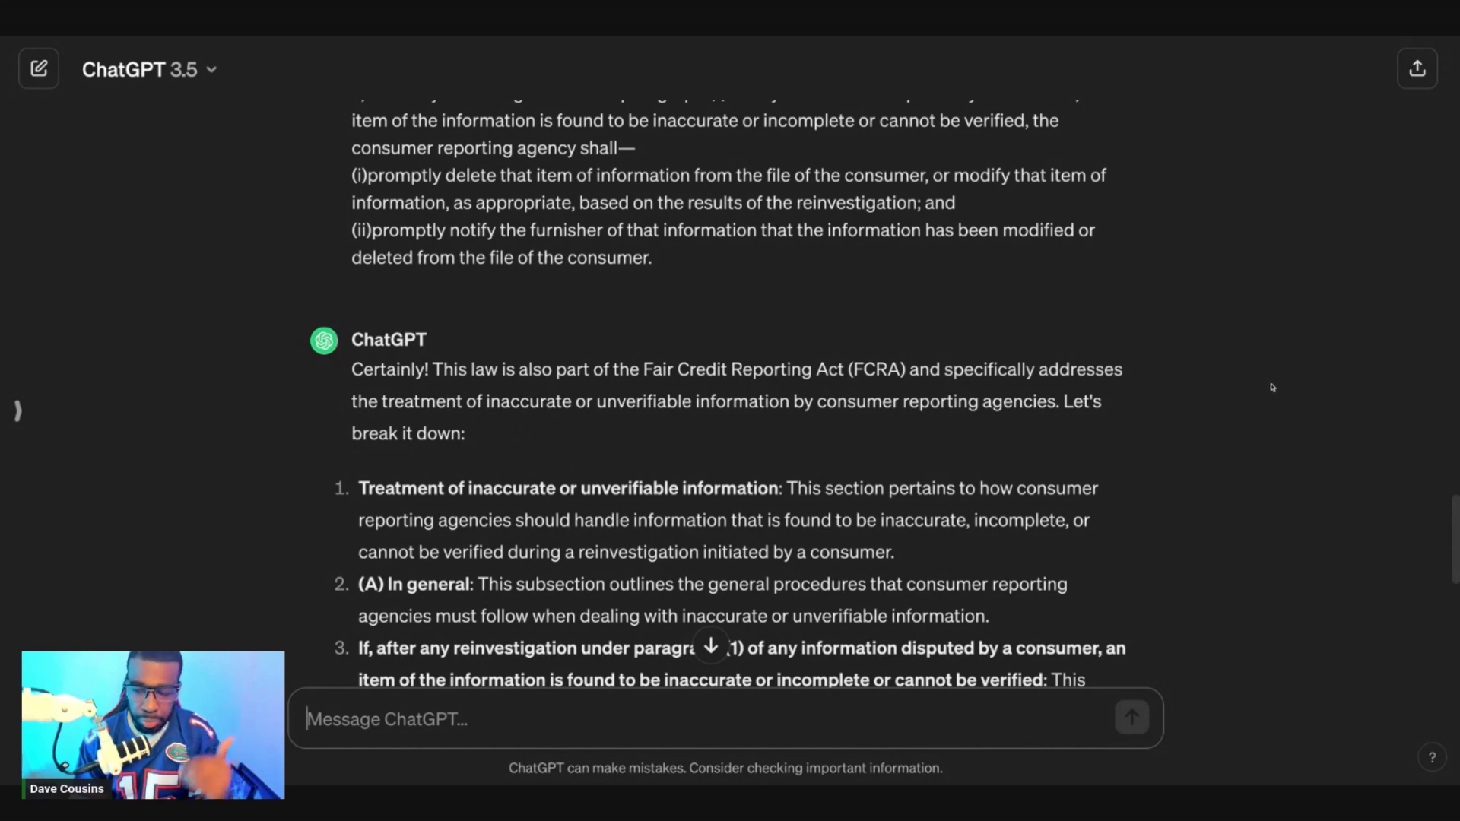
scroll(1454, 503, "up", 3)
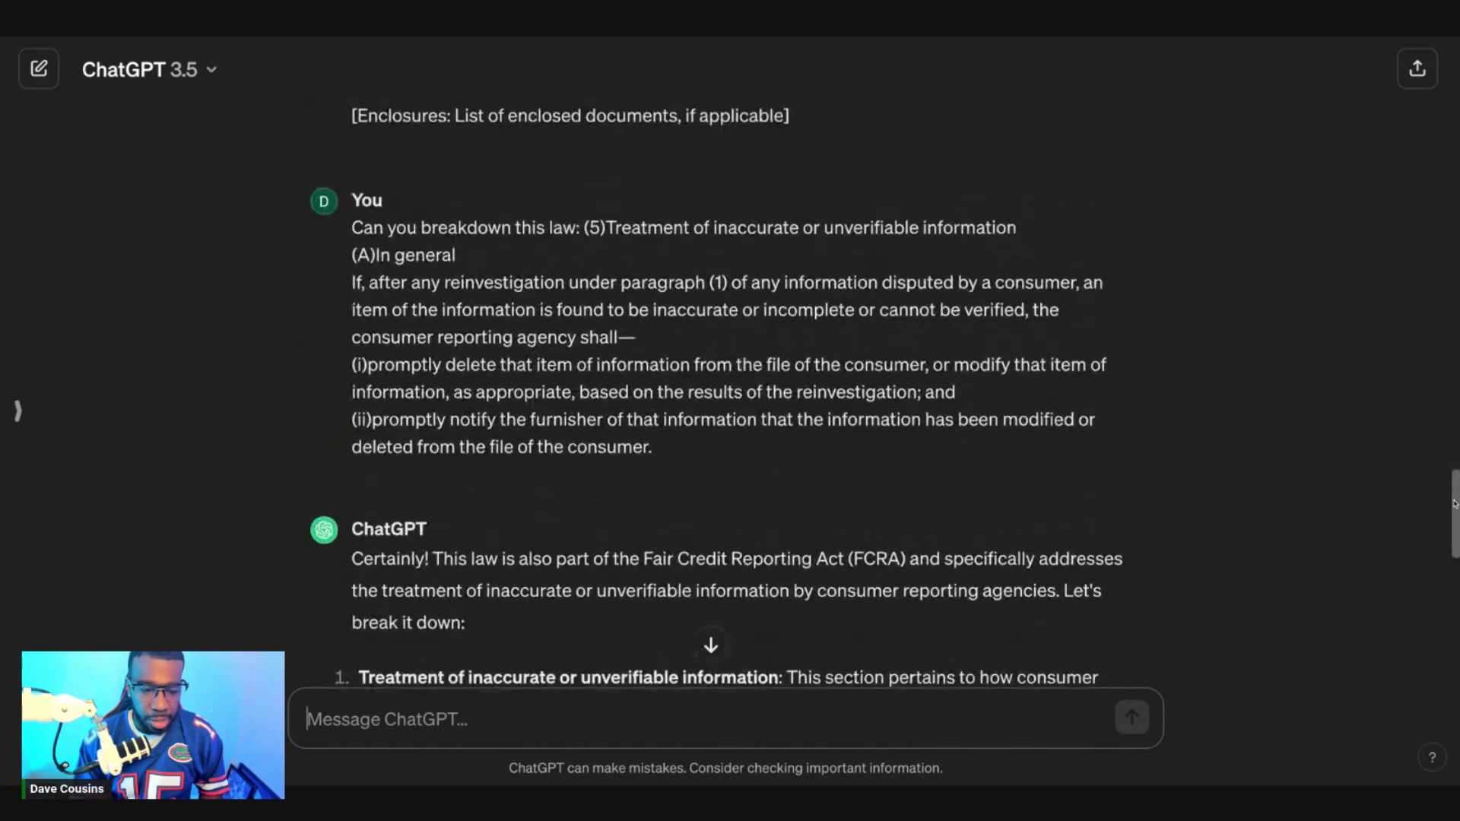
scroll(1454, 504, "down", 7)
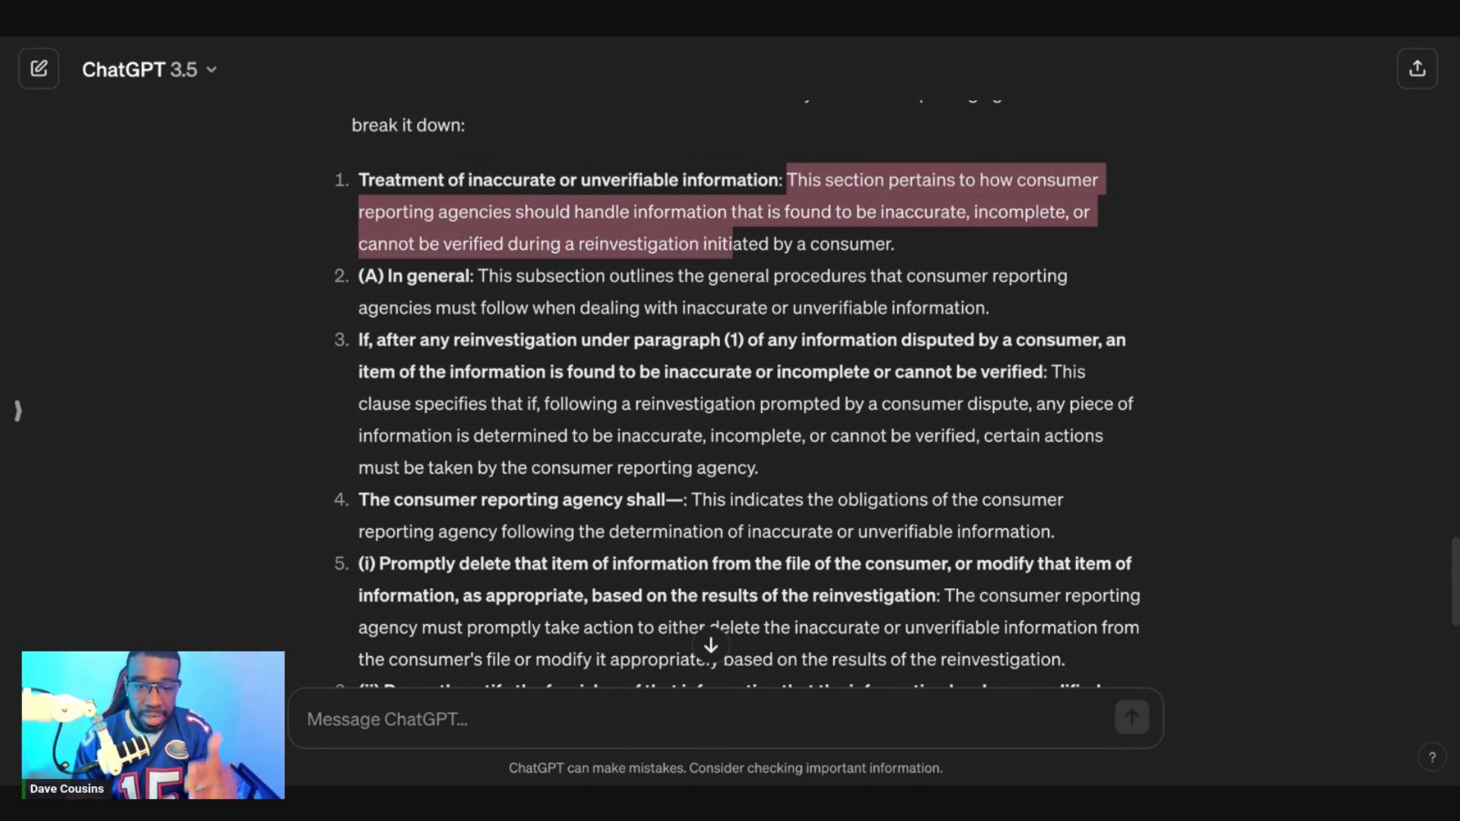
left_click_drag(733, 244, 894, 243)
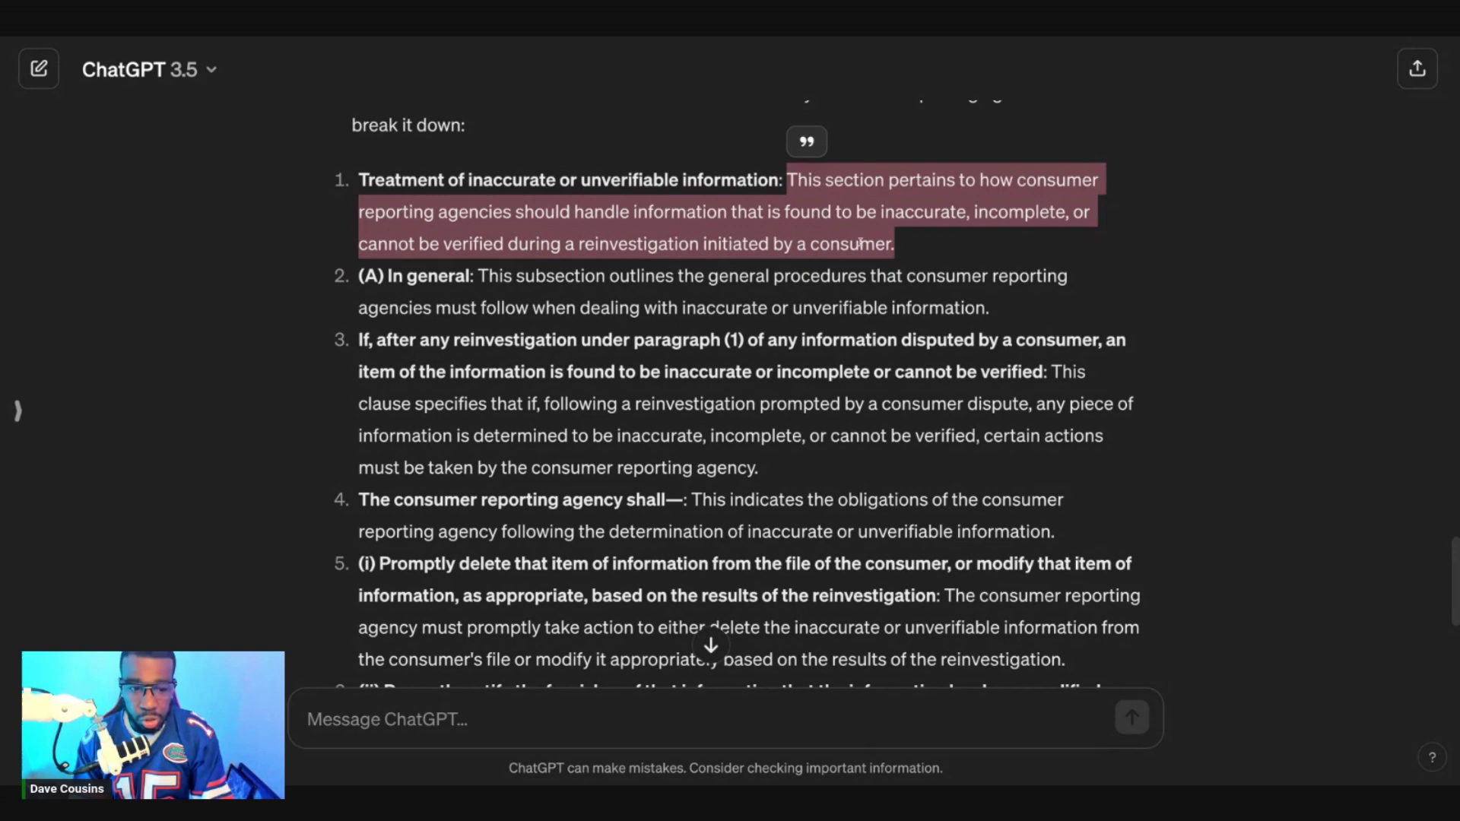
left_click(358, 267)
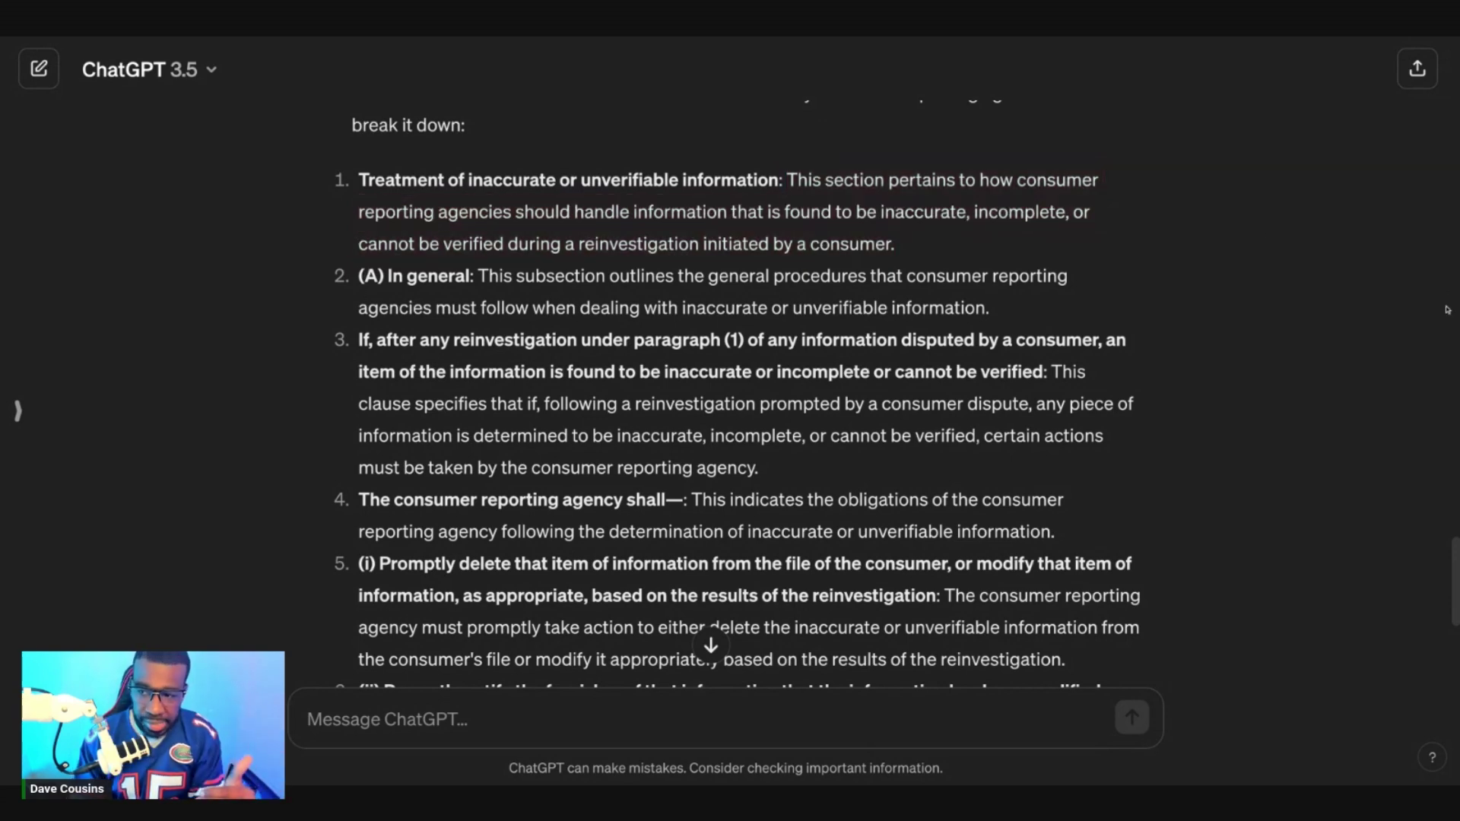
scroll(1455, 578, "down", 3)
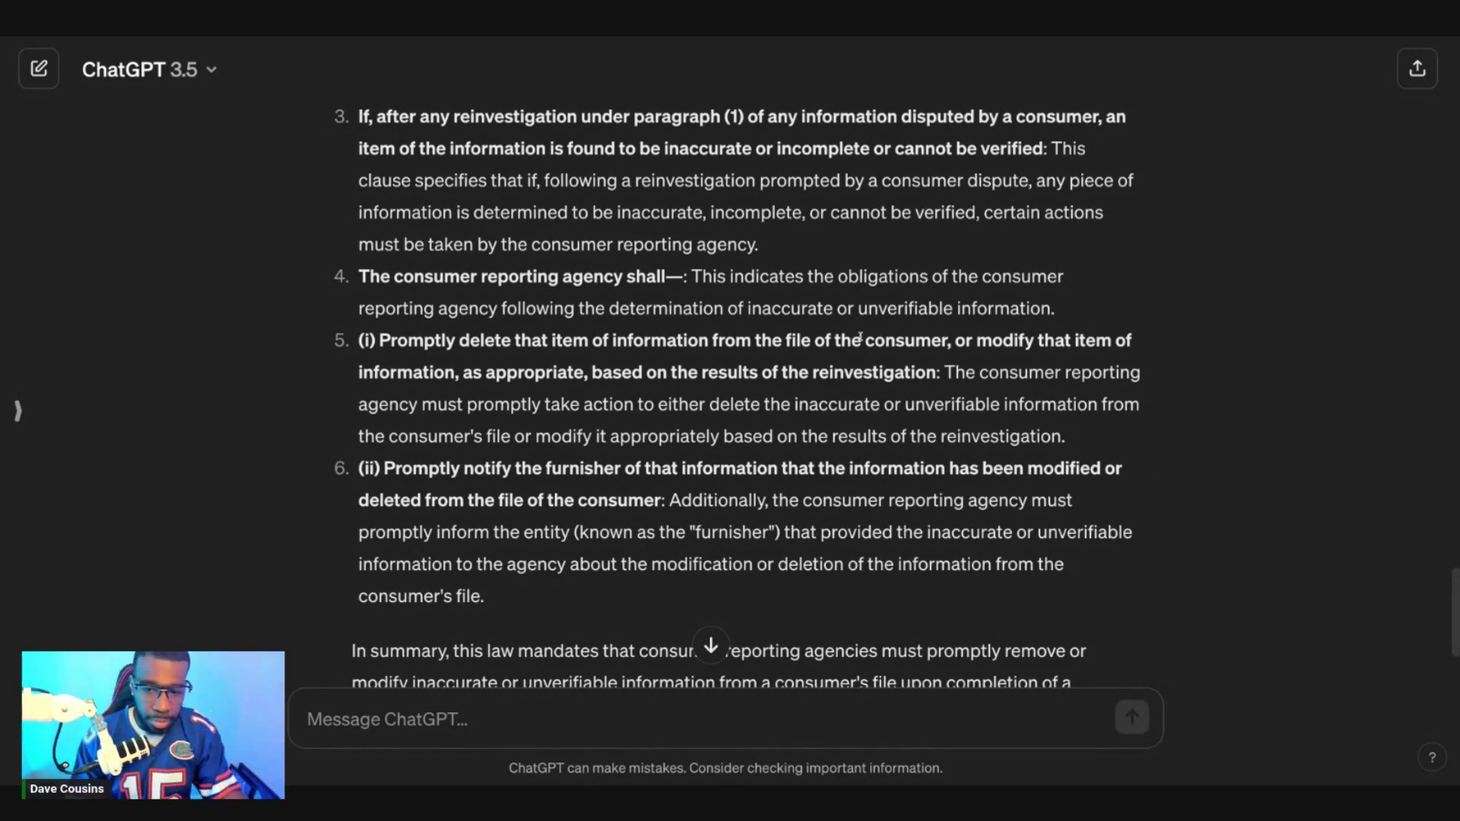
scroll(1010, 576, "down", 3)
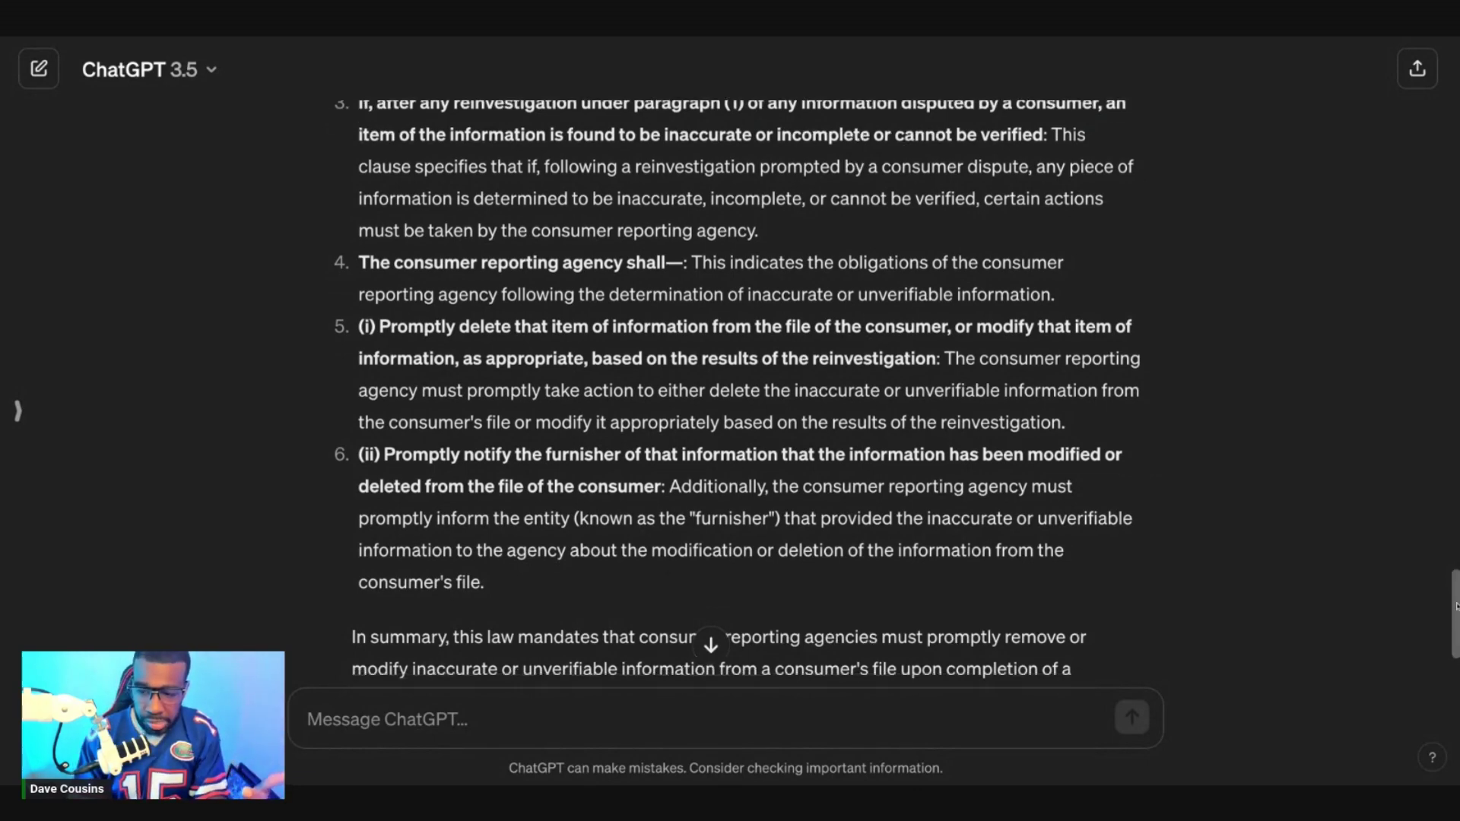
Send ChatGPT the request "Can you create a letter based of this law" for paragraph (5).
left_click(542, 709)
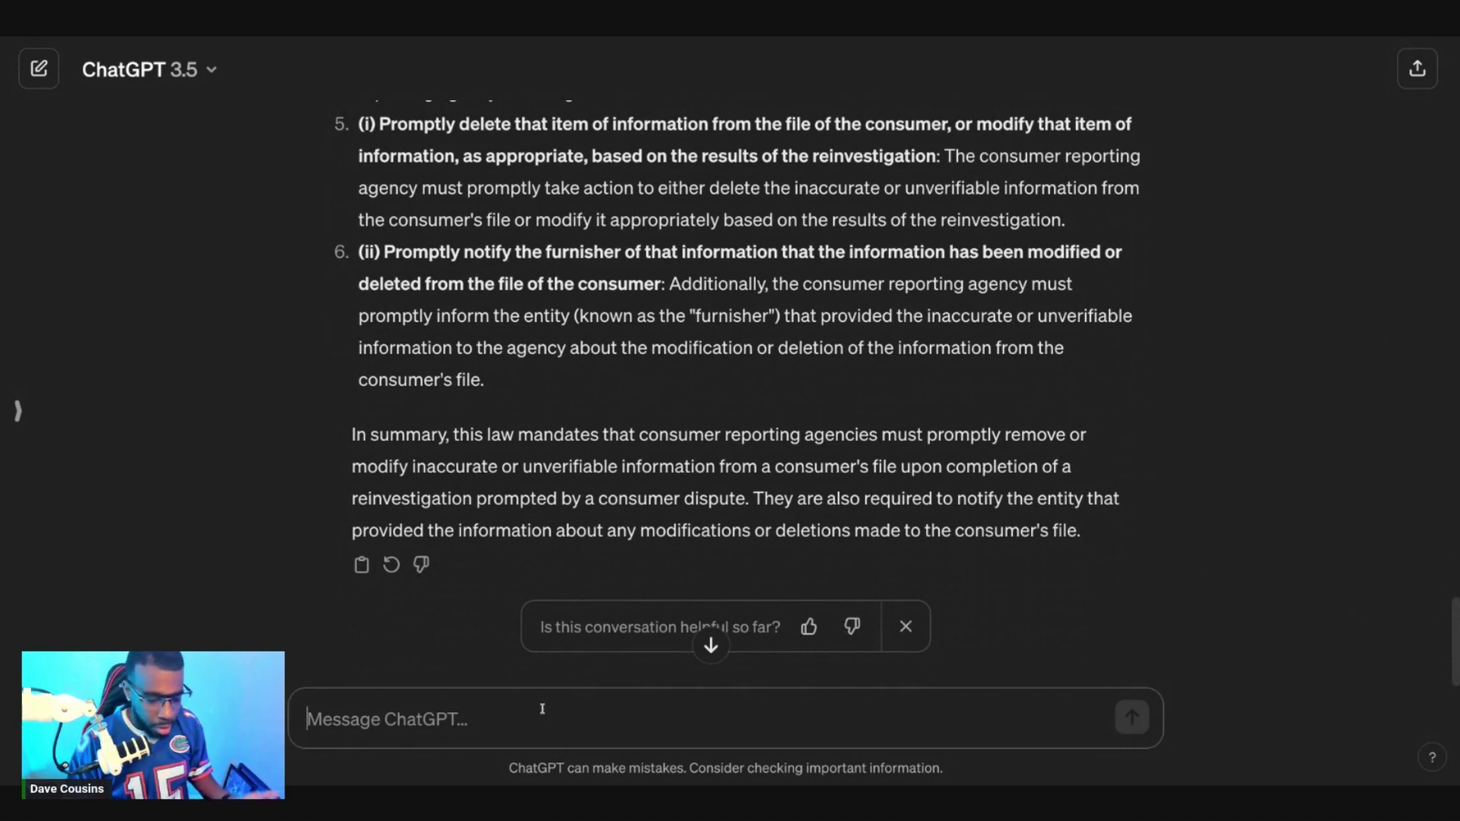
type("Can yo")
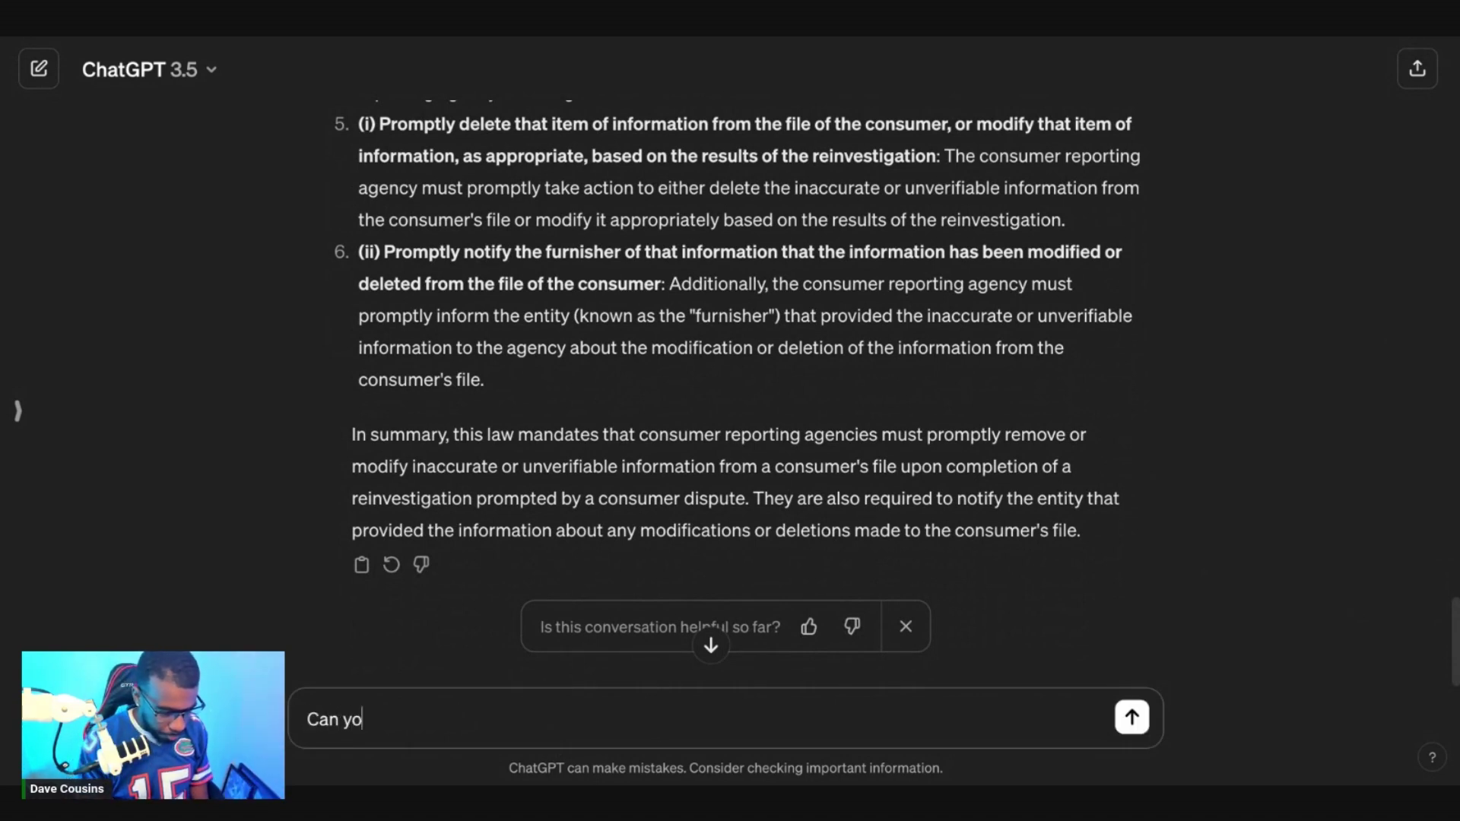
type("u create a")
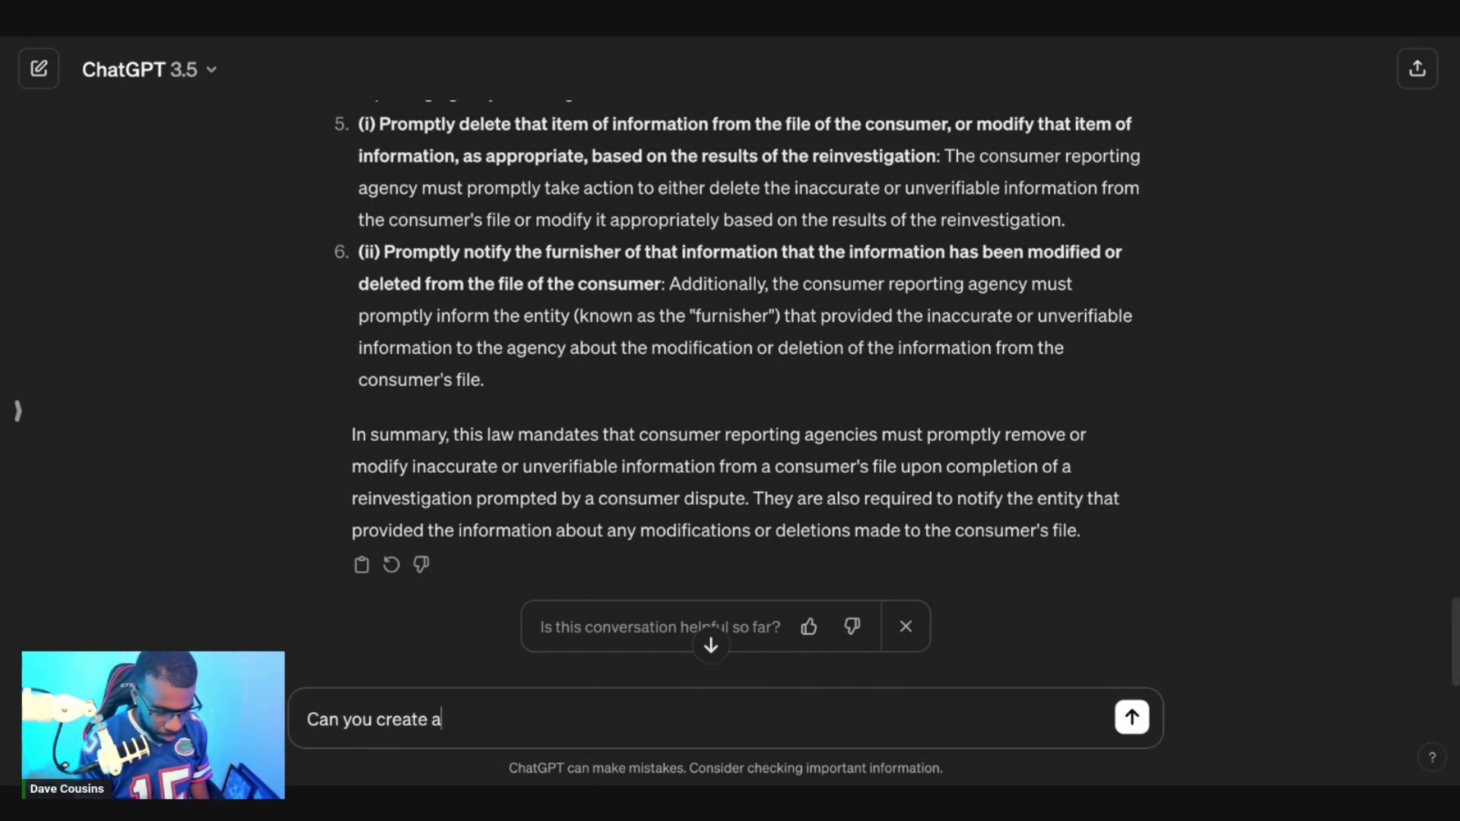
type(" lette")
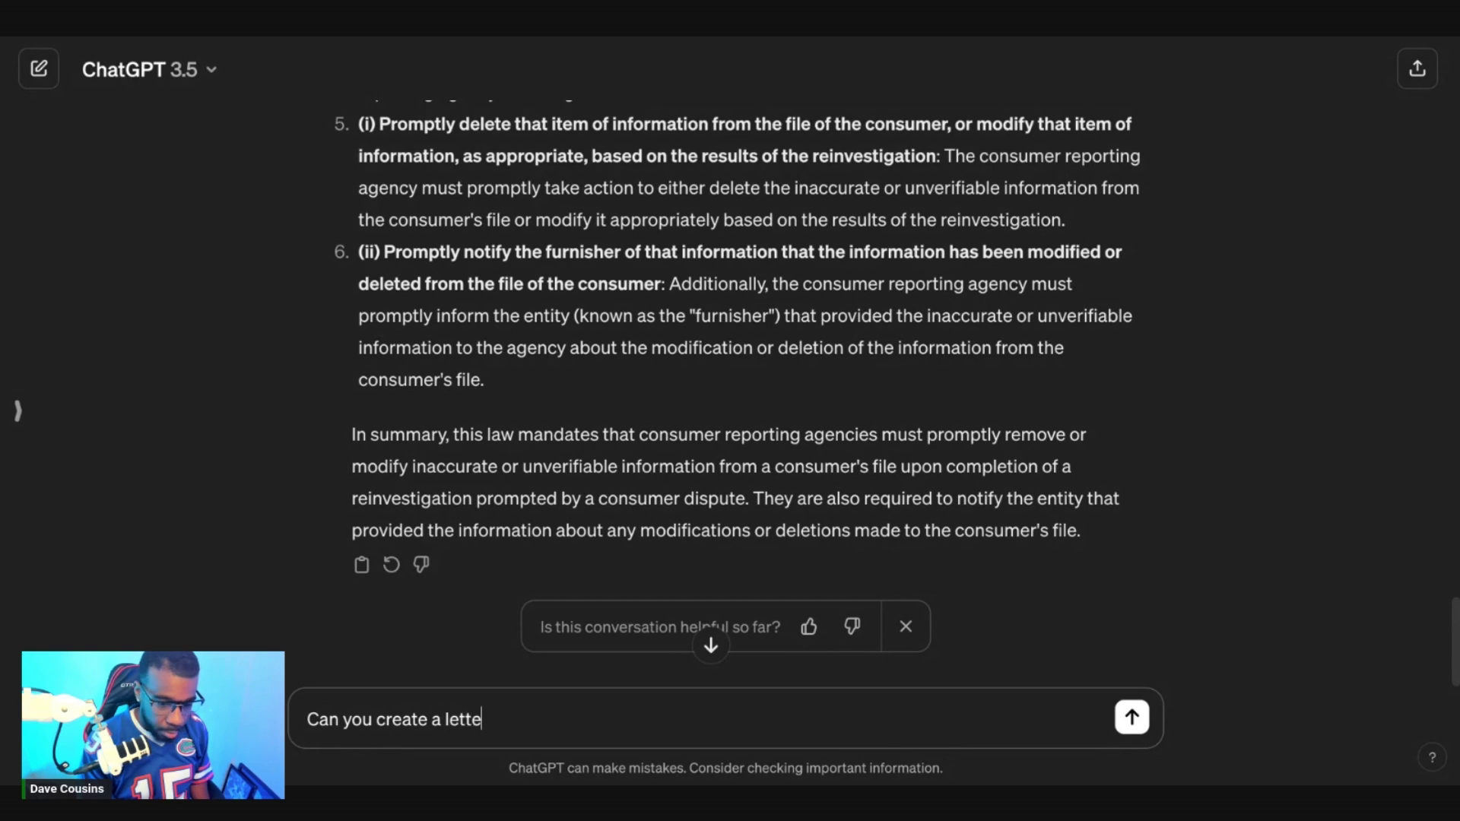
type("r base")
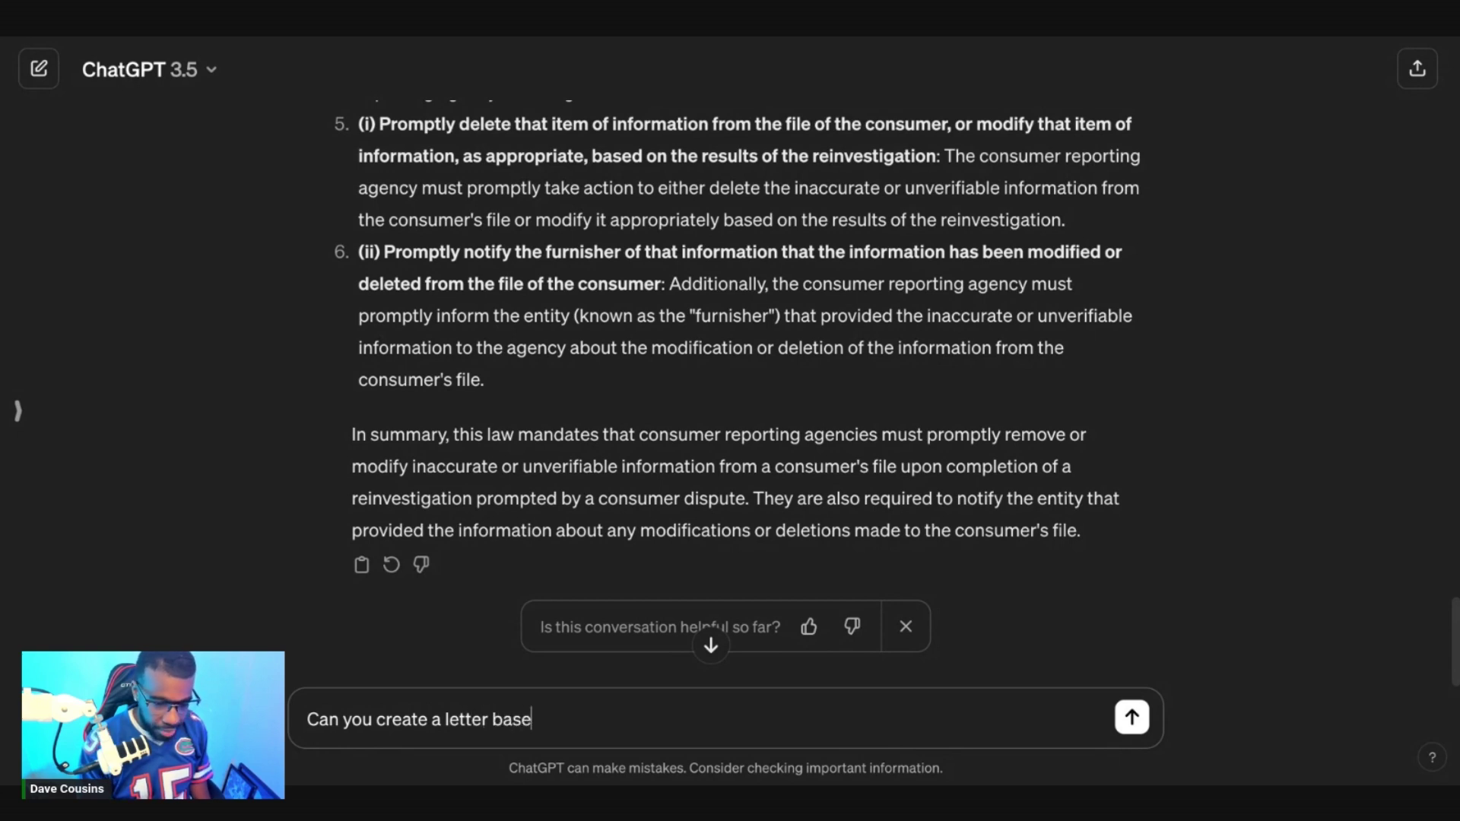
type("d of this law")
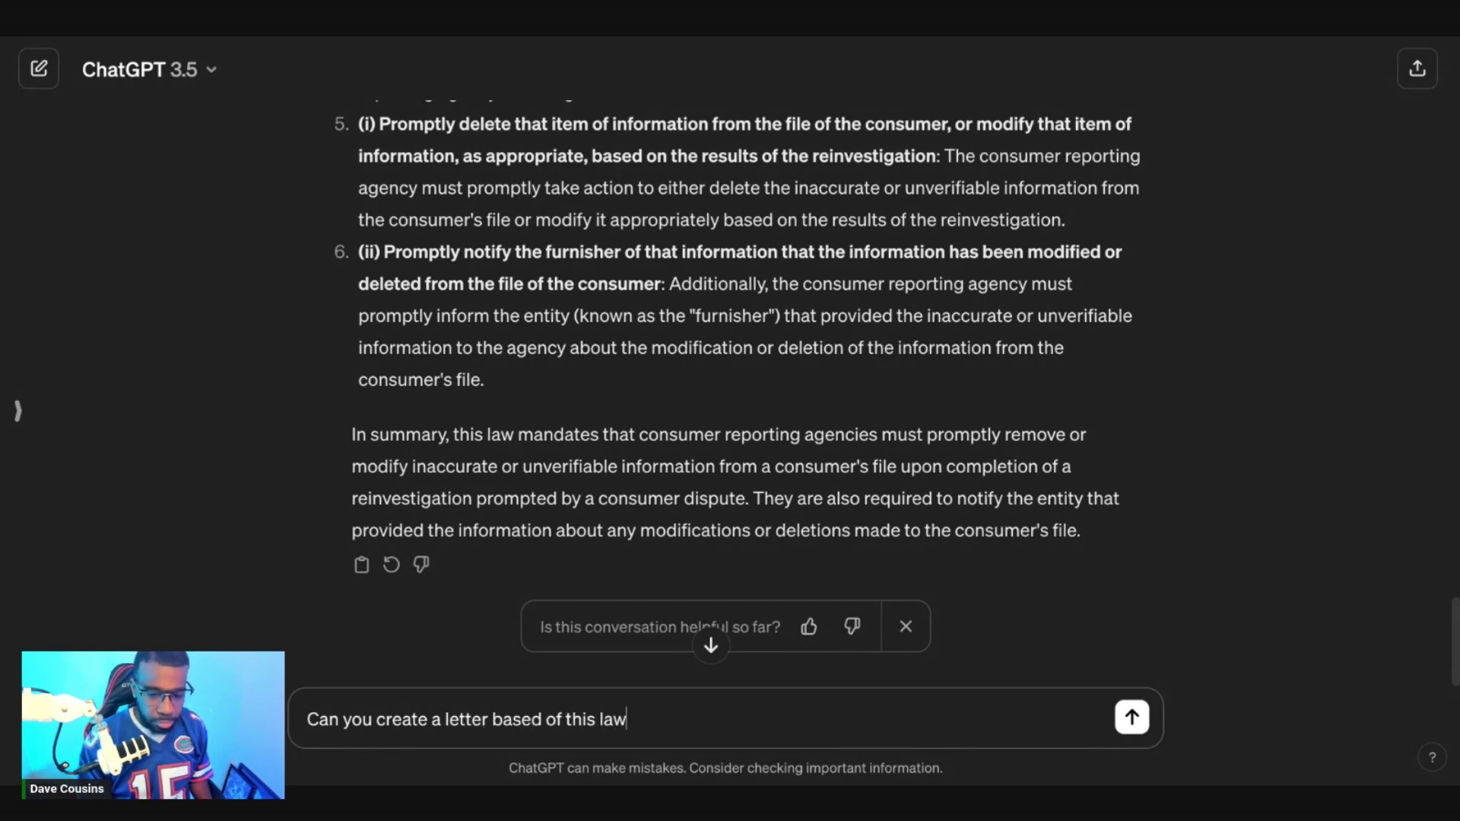
key("Return")
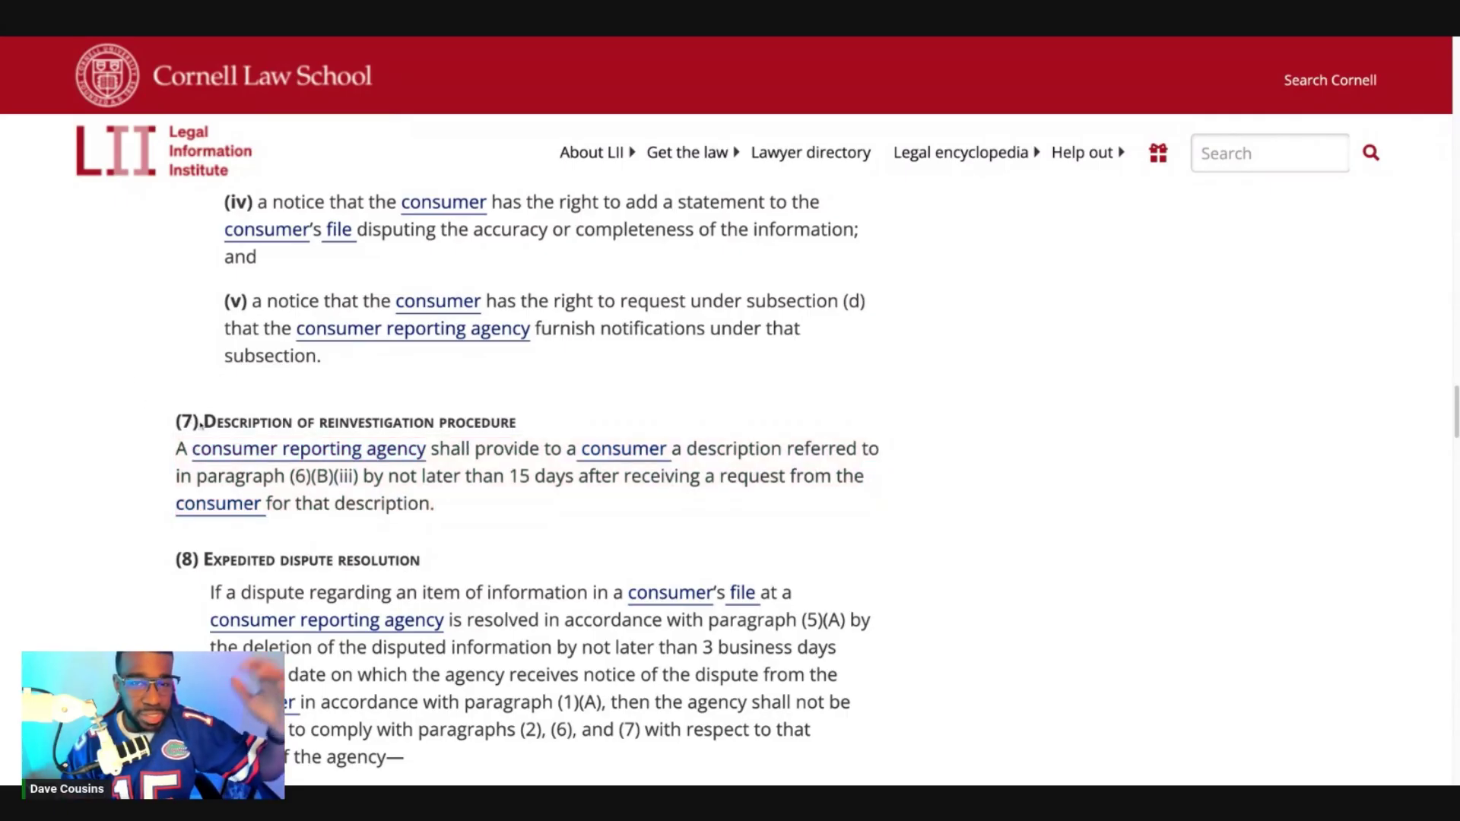
Copy paragraph (7) "Description of reinvestigation procedure" from the Cornell Law School page and send it to ChatGPT, preceded by "Can you break down this law:".
left_click(186, 423)
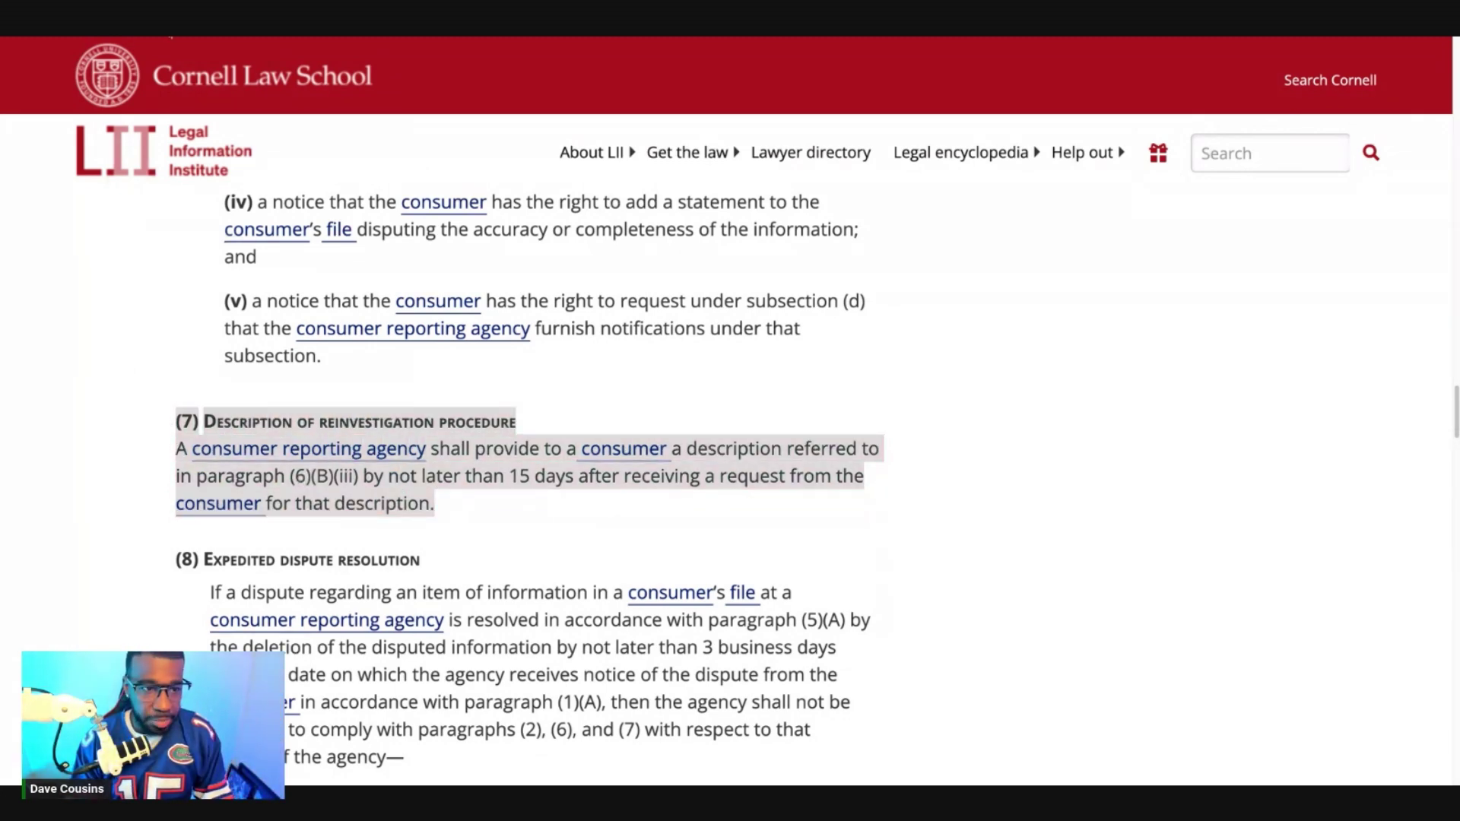
key("ctrl+Tab")
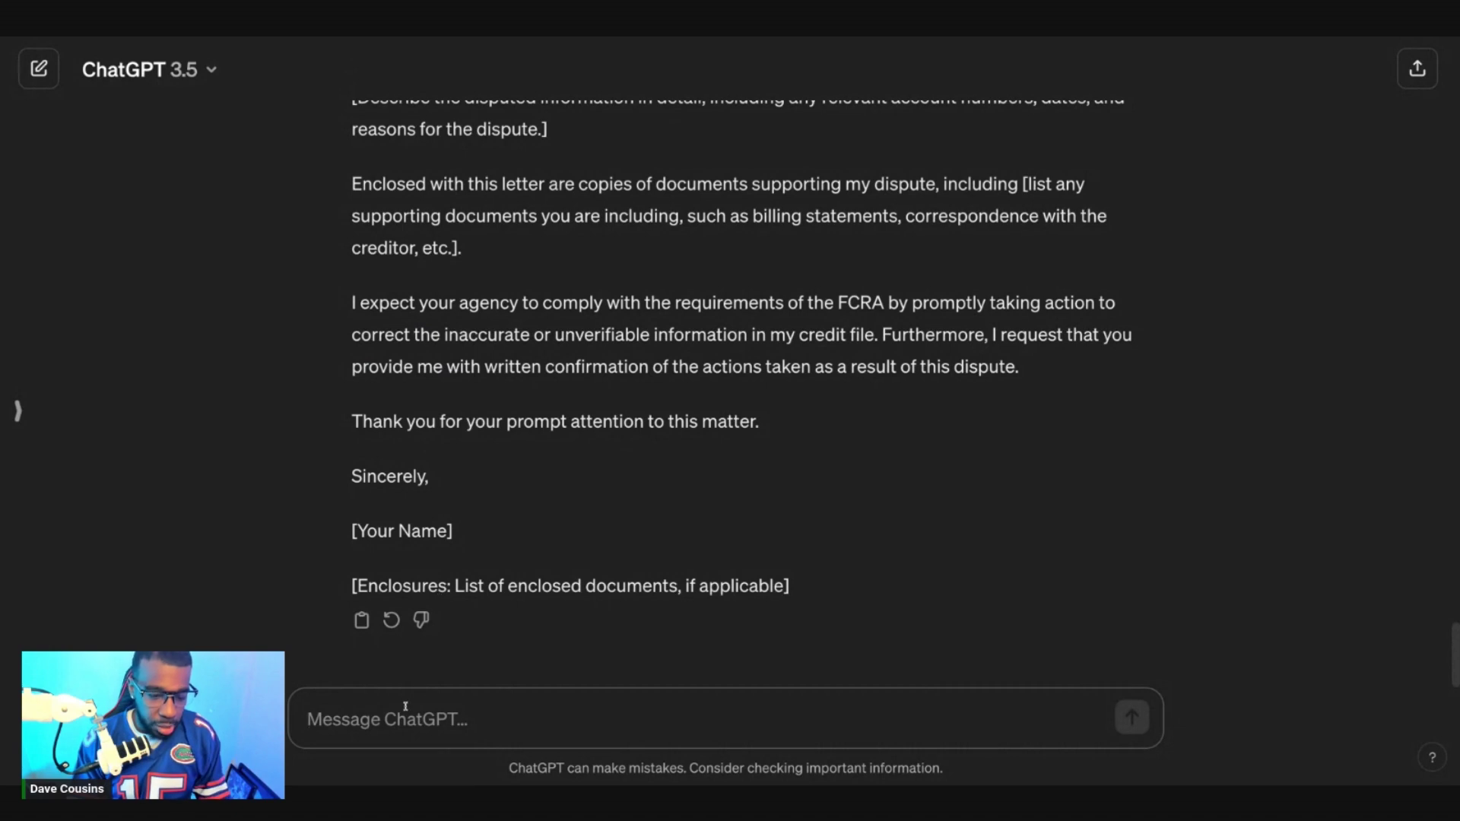
type("(7)Description of reinvestigation procedure A consumer reporting agency shall provide to a consumer a description referred to in paragraph (6)(B)(iii) by not later than 15 days after receiving a request from the consumer for that description.")
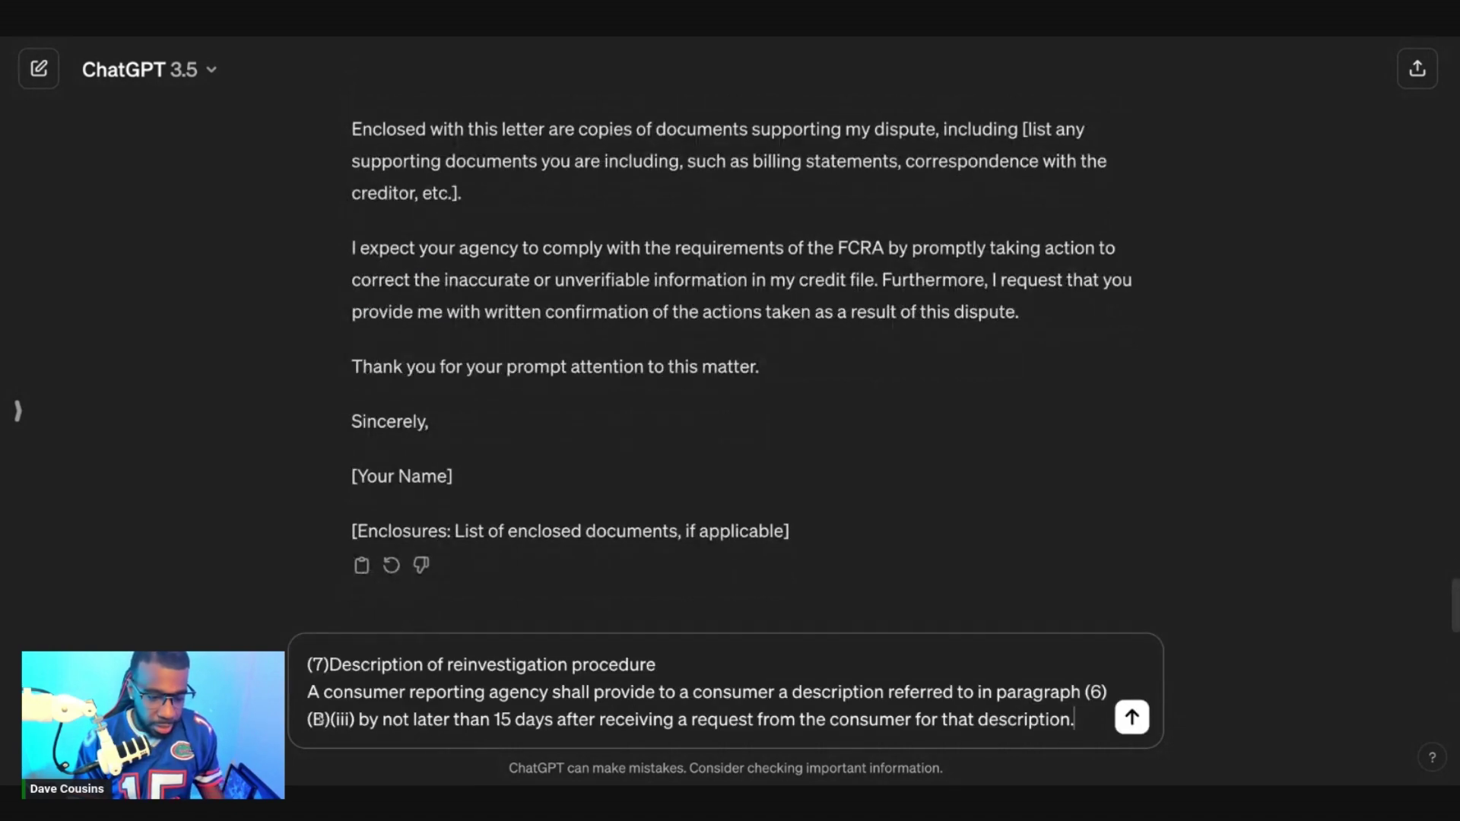
left_click(306, 663)
type("Can you break down this law:")
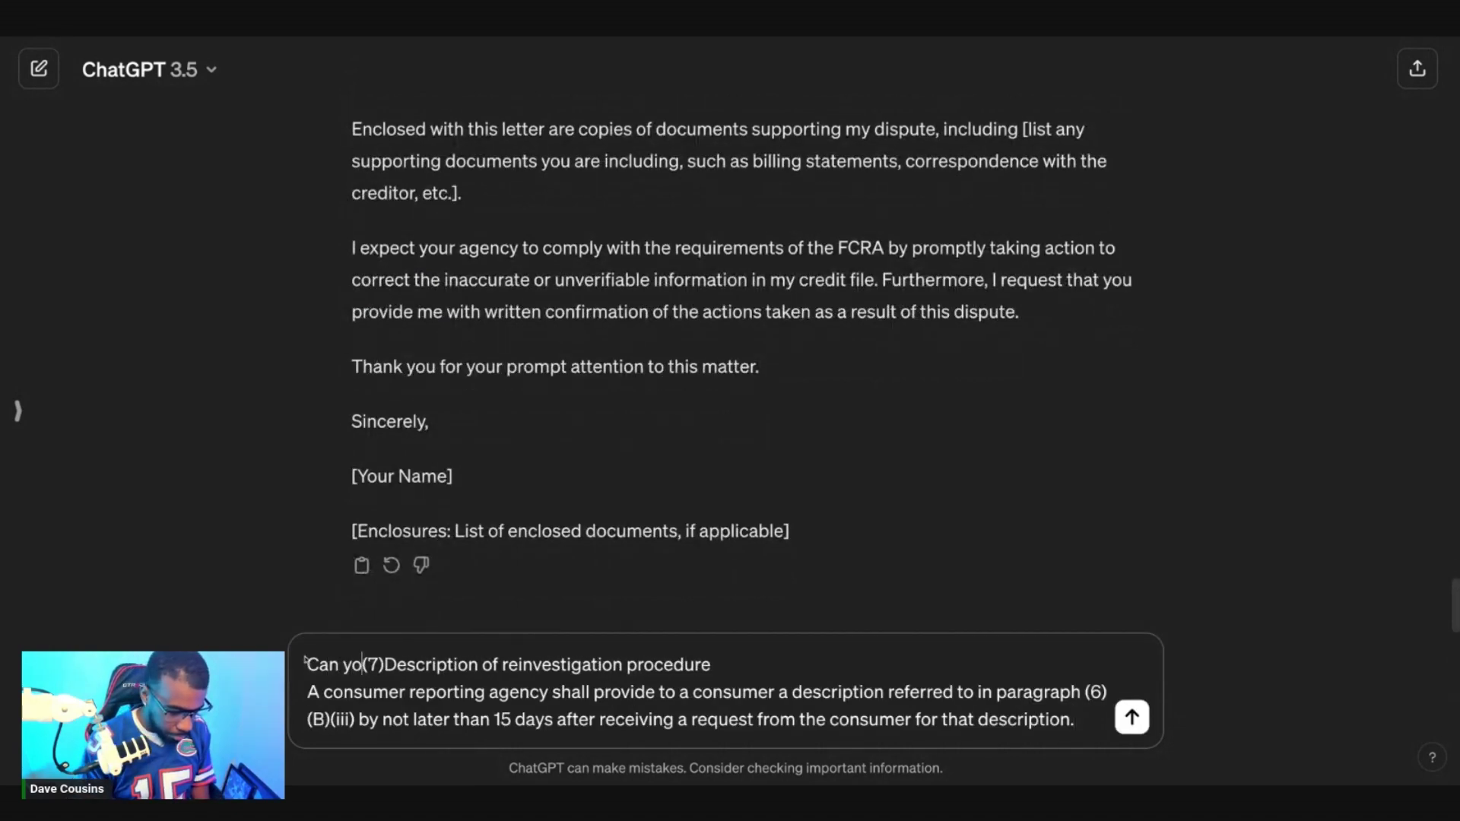
key("Return")
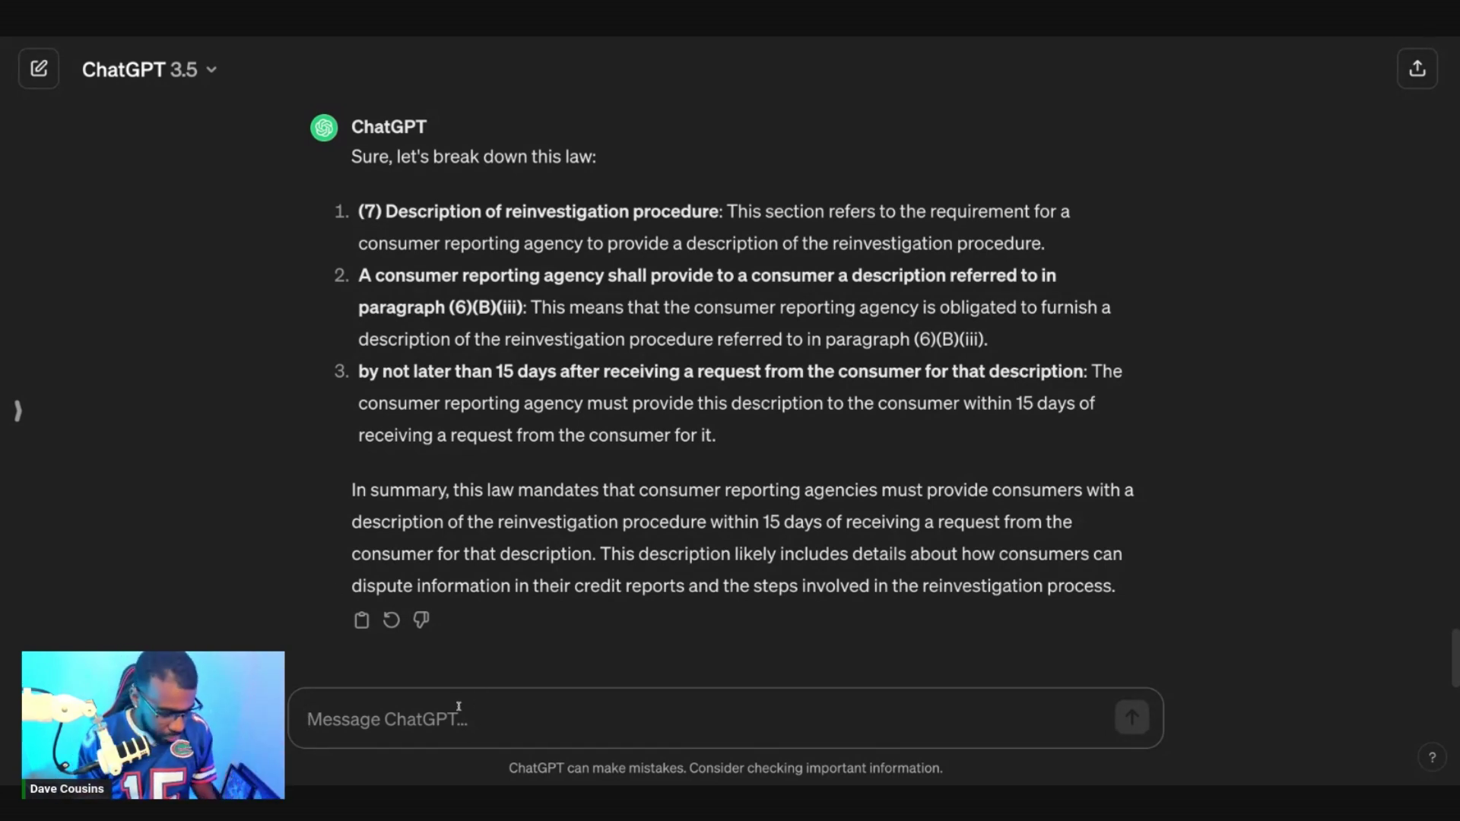
Send ChatGPT the follow-up request "can you create based off this law" for paragraph (7).
type("can you ")
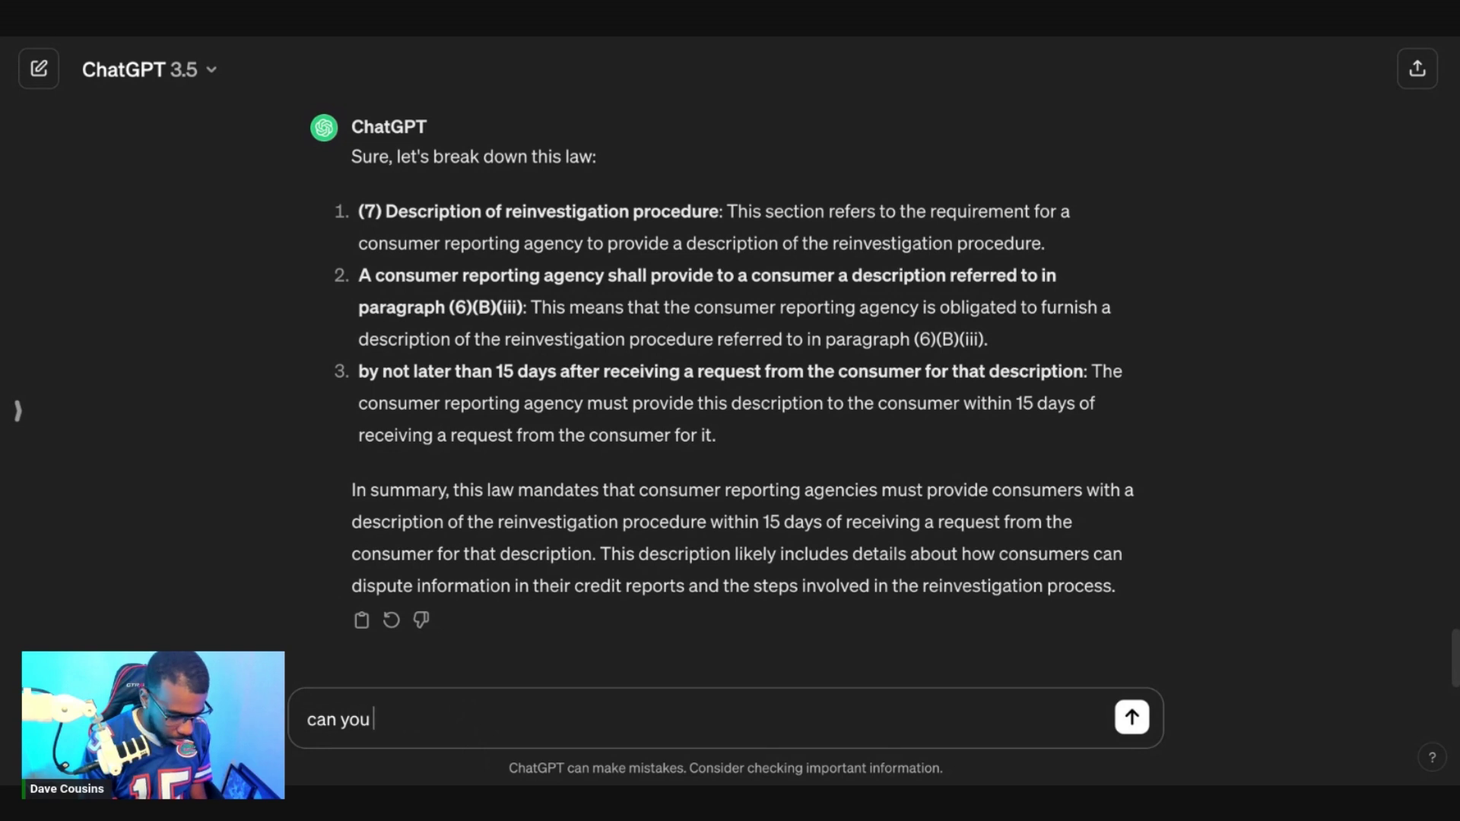
type("create ")
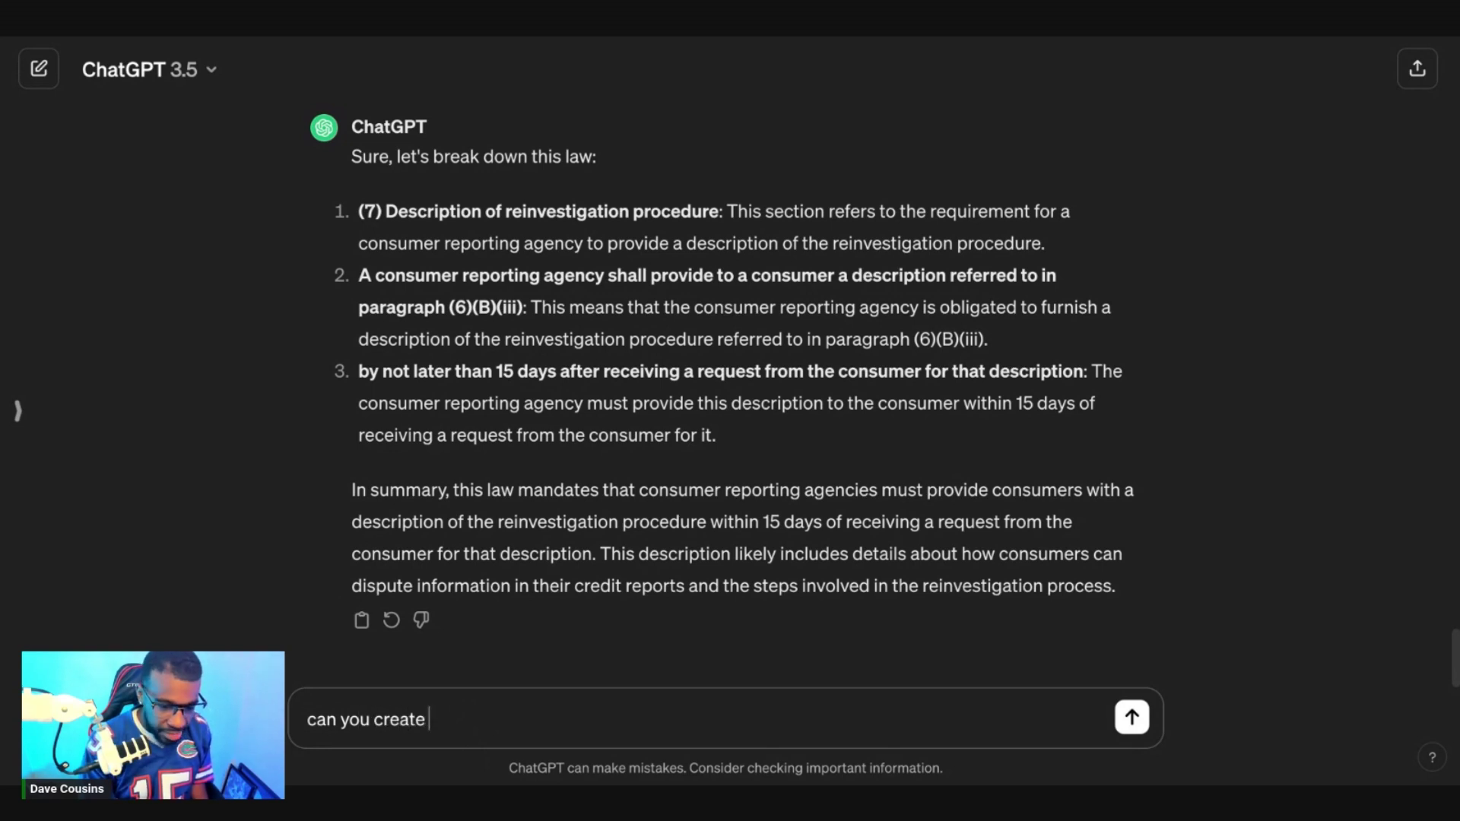
type("based of")
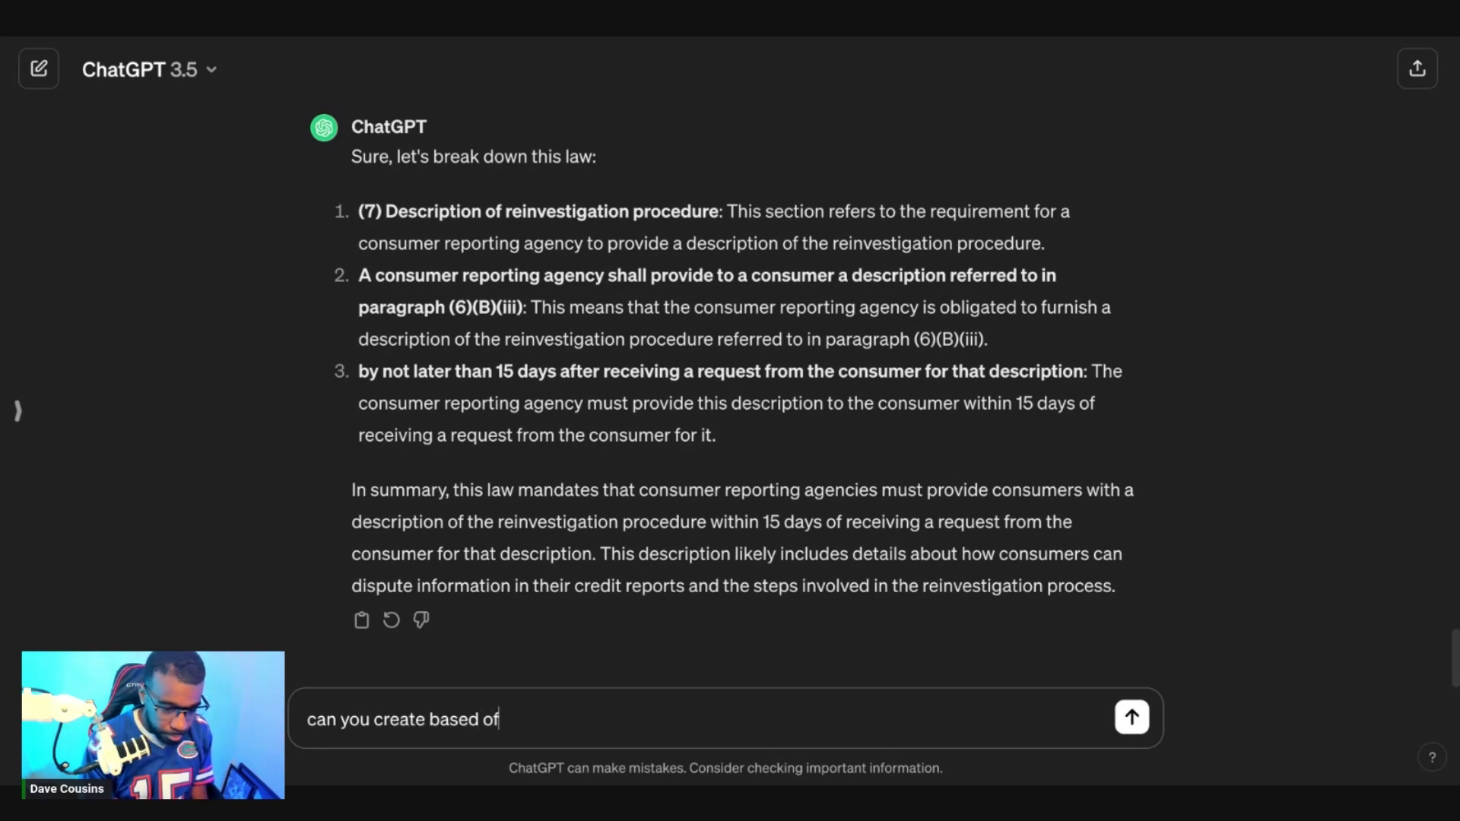
type("f")
key("BackSpace")
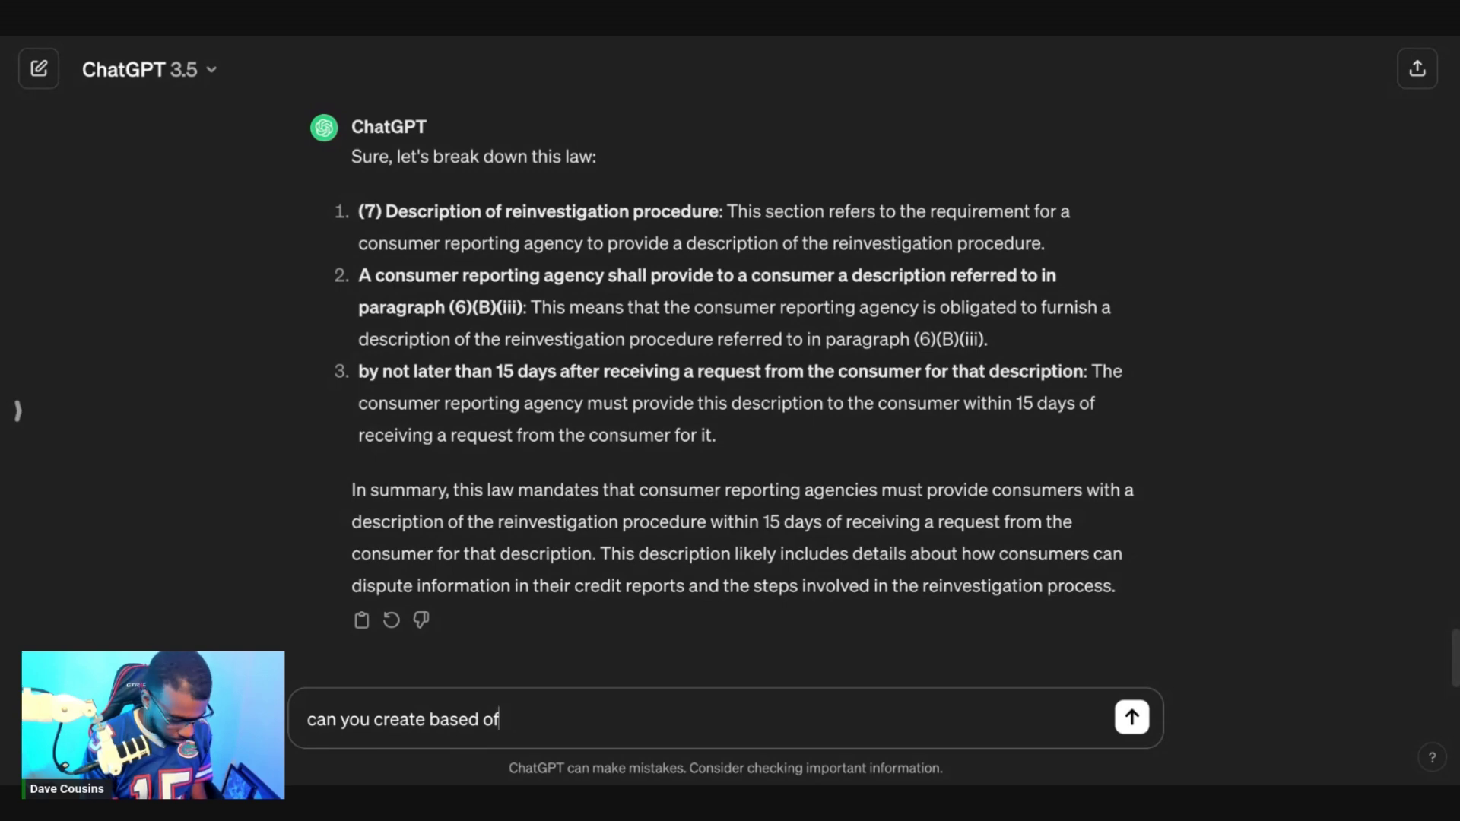
type("f this law")
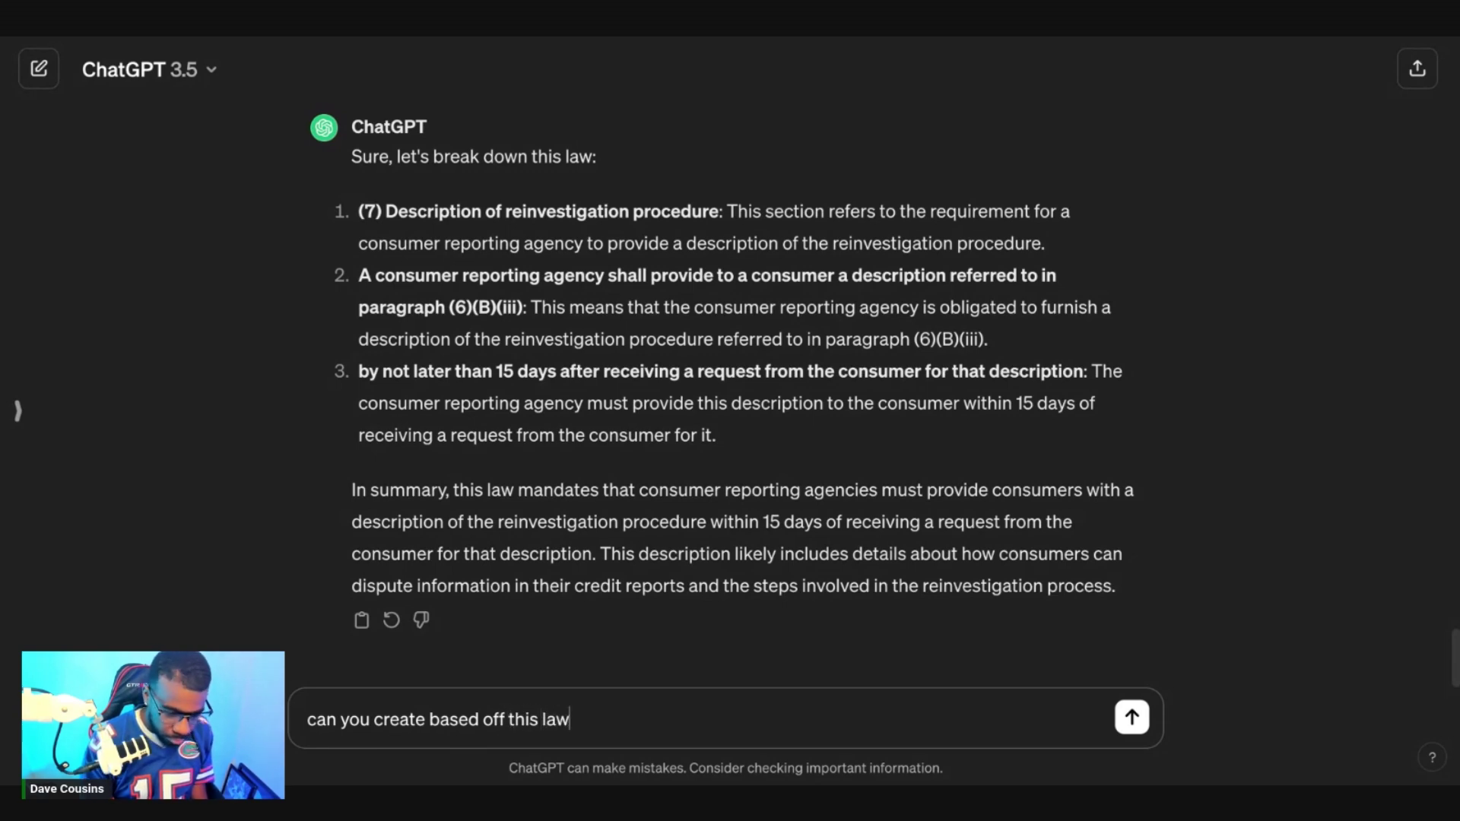
key("Return")
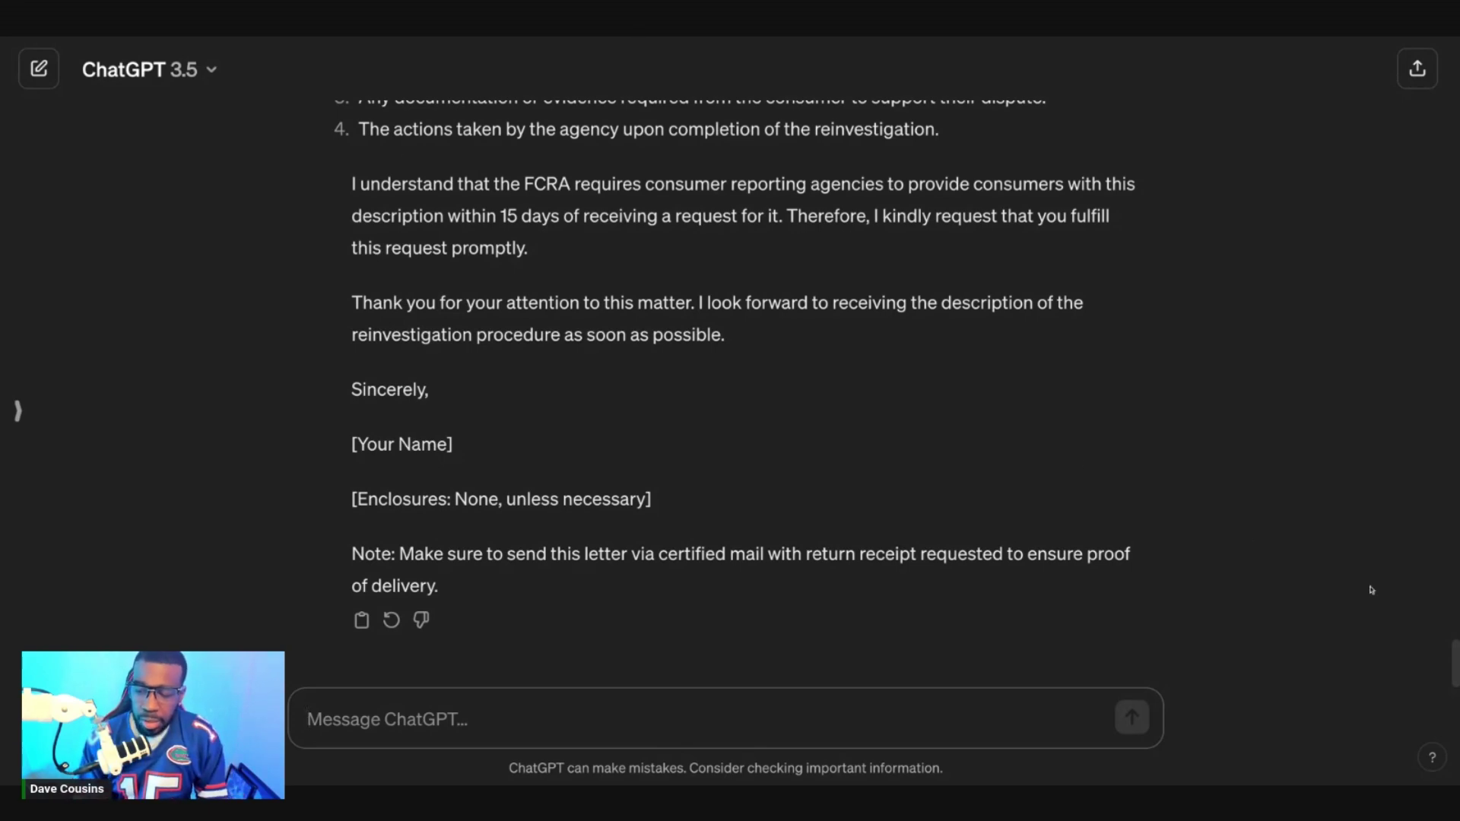
Examine the letter requesting the reinvestigation procedure, highlighting from the salutation through the sentence asking for the description in writing.
scroll(1456, 659, "up", 15)
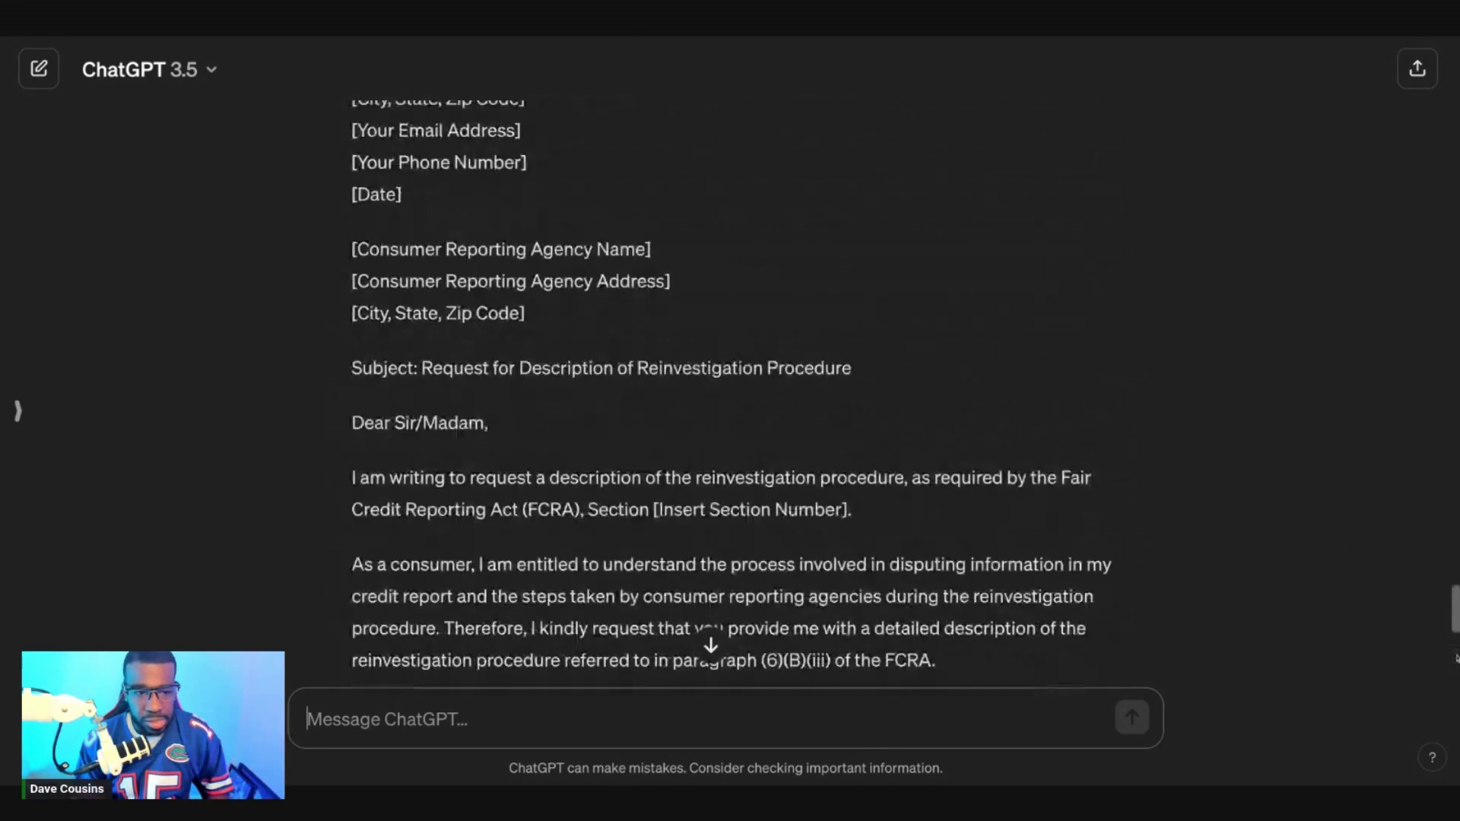
scroll(1015, 453, "down", 3)
scroll(1015, 452, "up", 1)
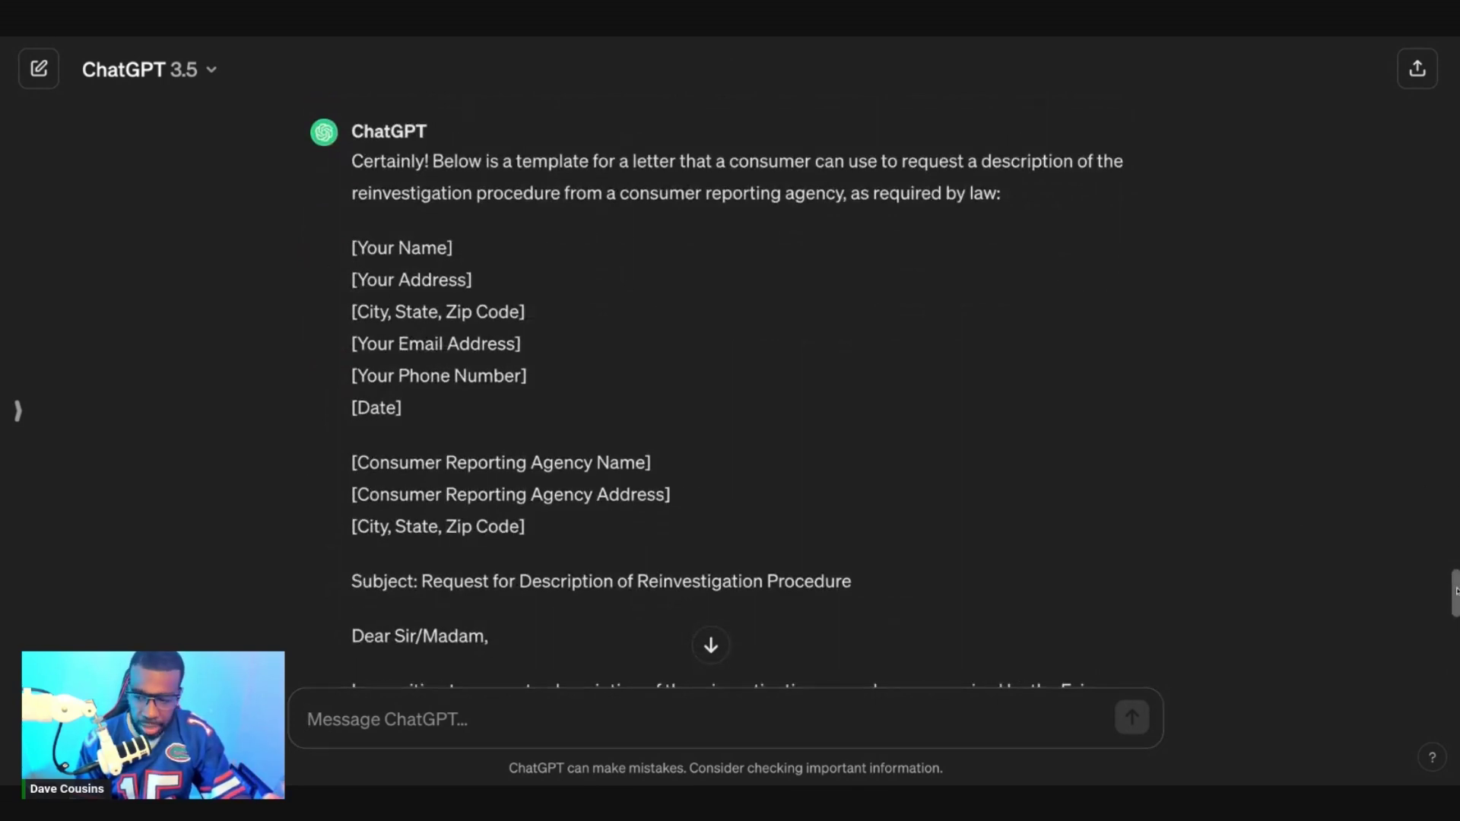
left_click_drag(1453, 586, 942, 609)
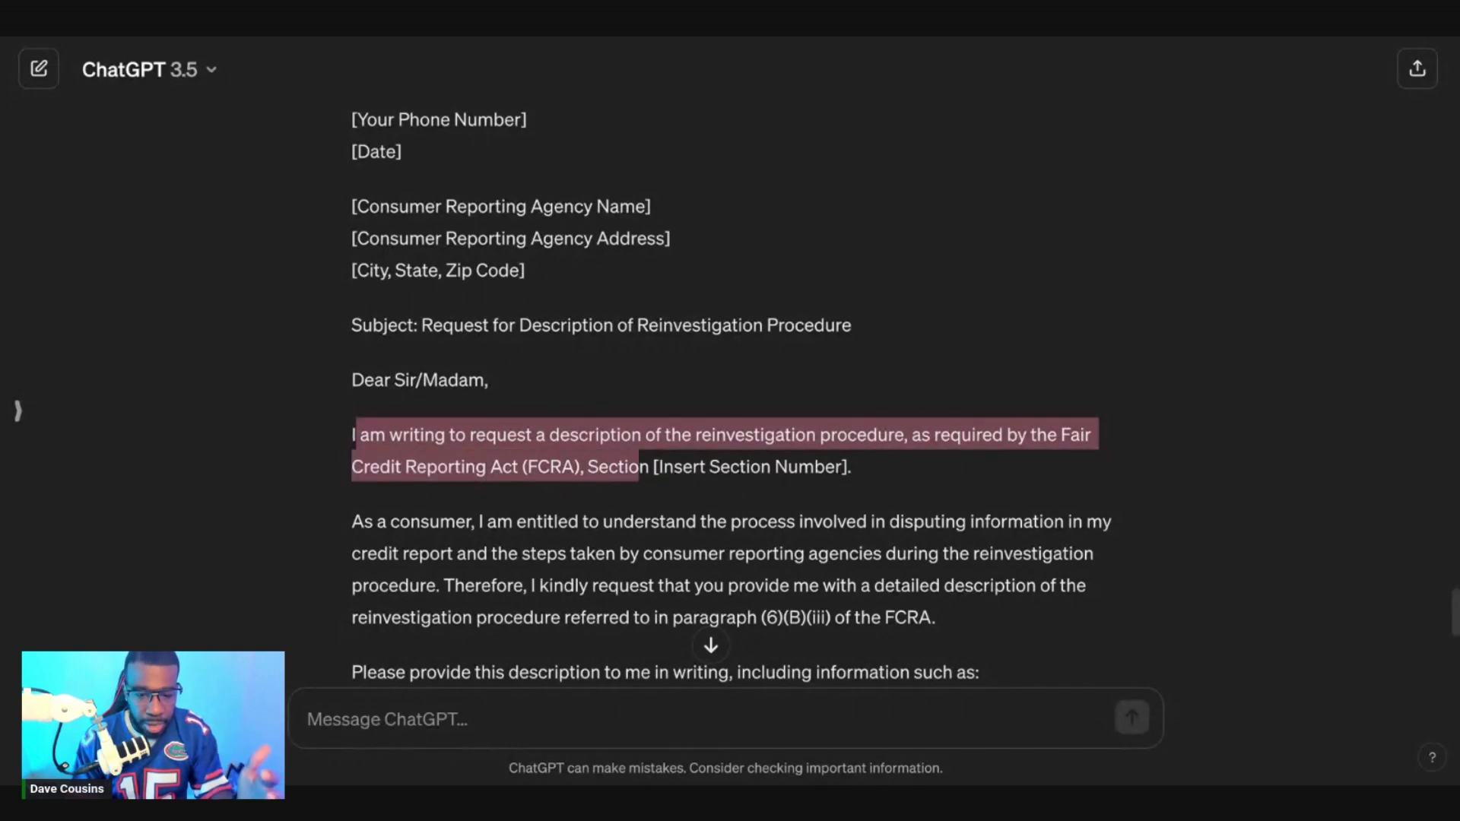
left_click_drag(1456, 609, 1456, 620)
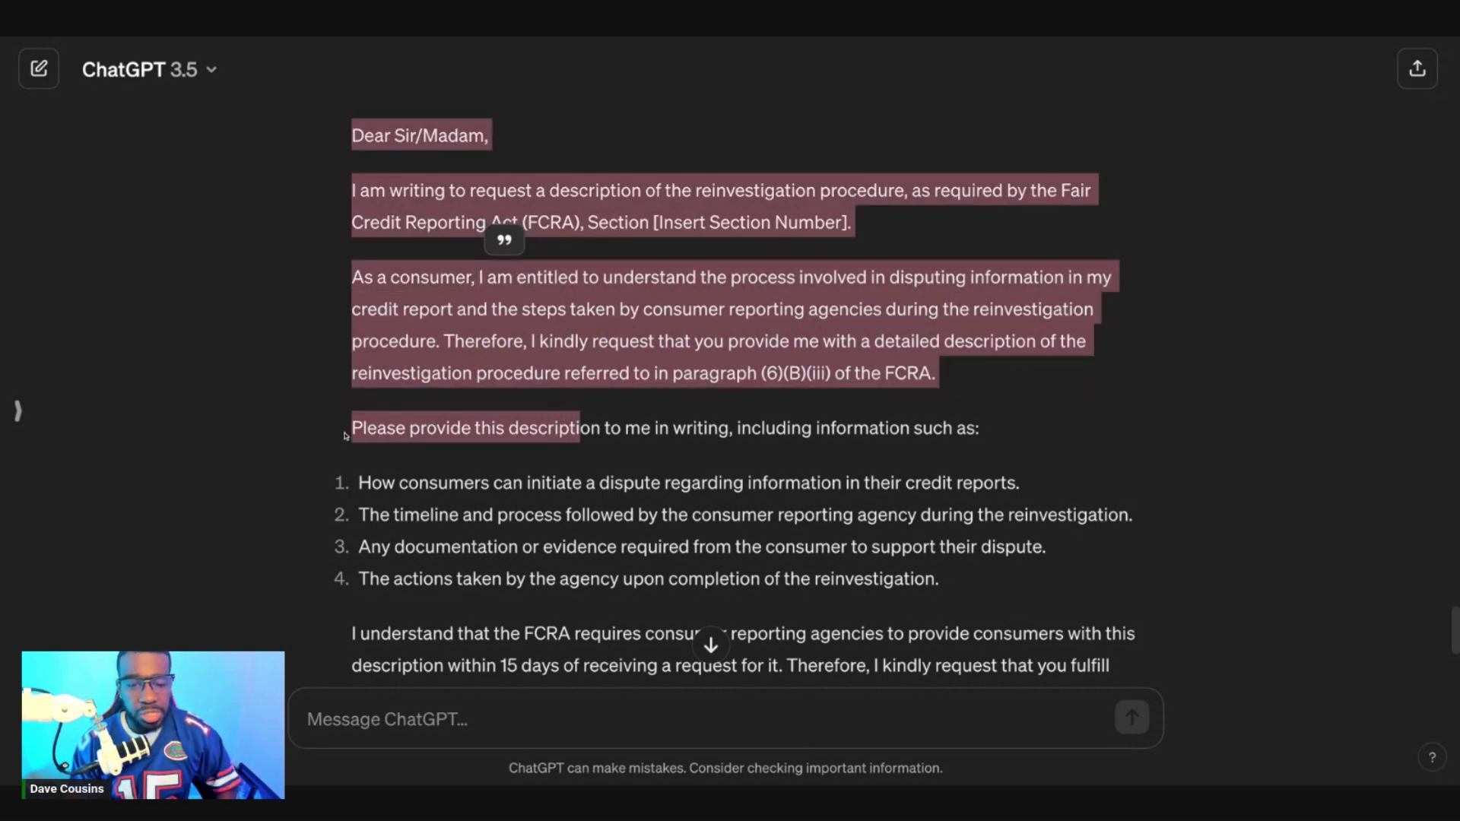
left_click_drag(728, 427, 979, 428)
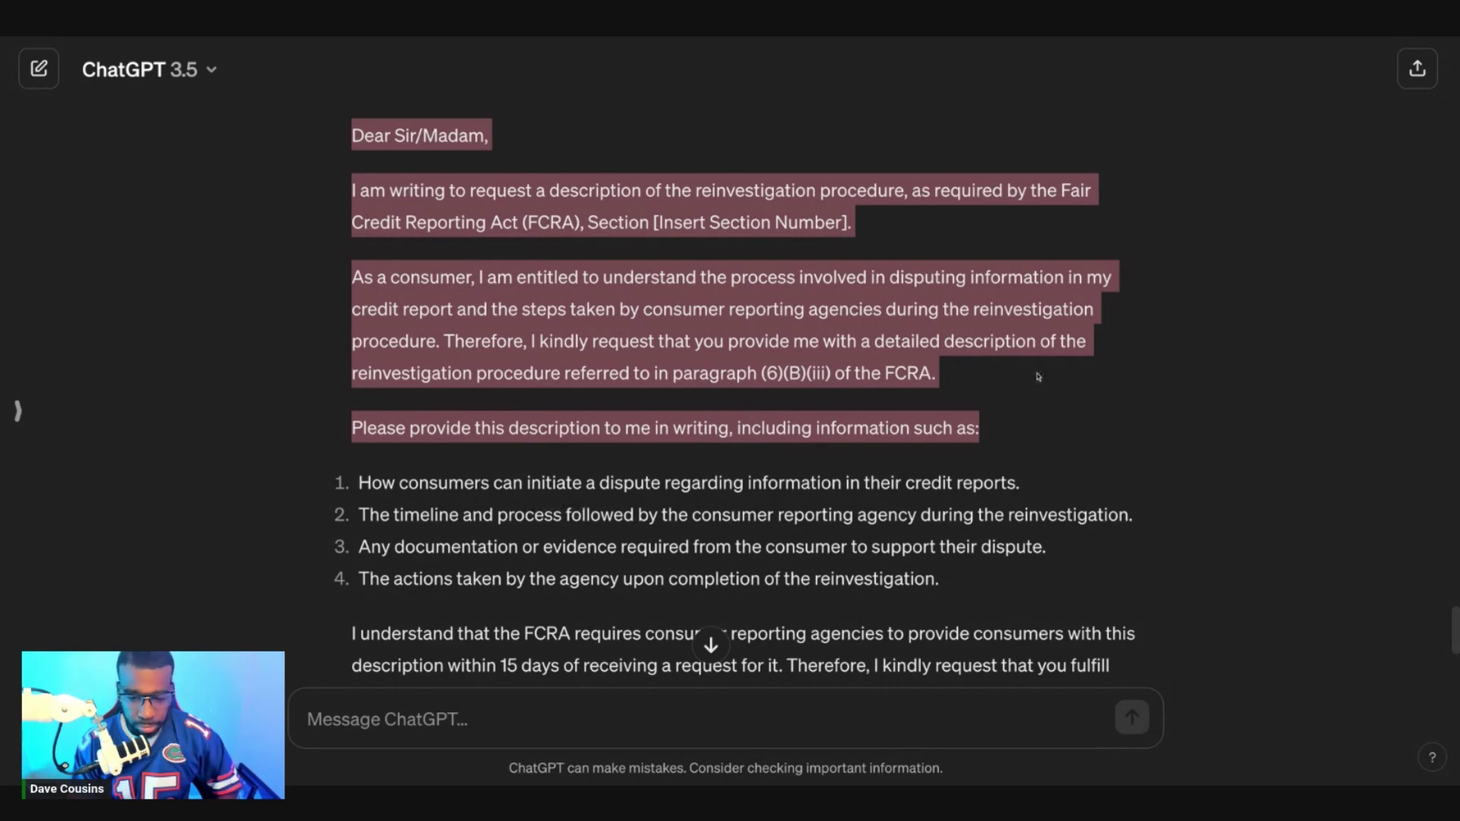
scroll(1454, 631, "down", 3)
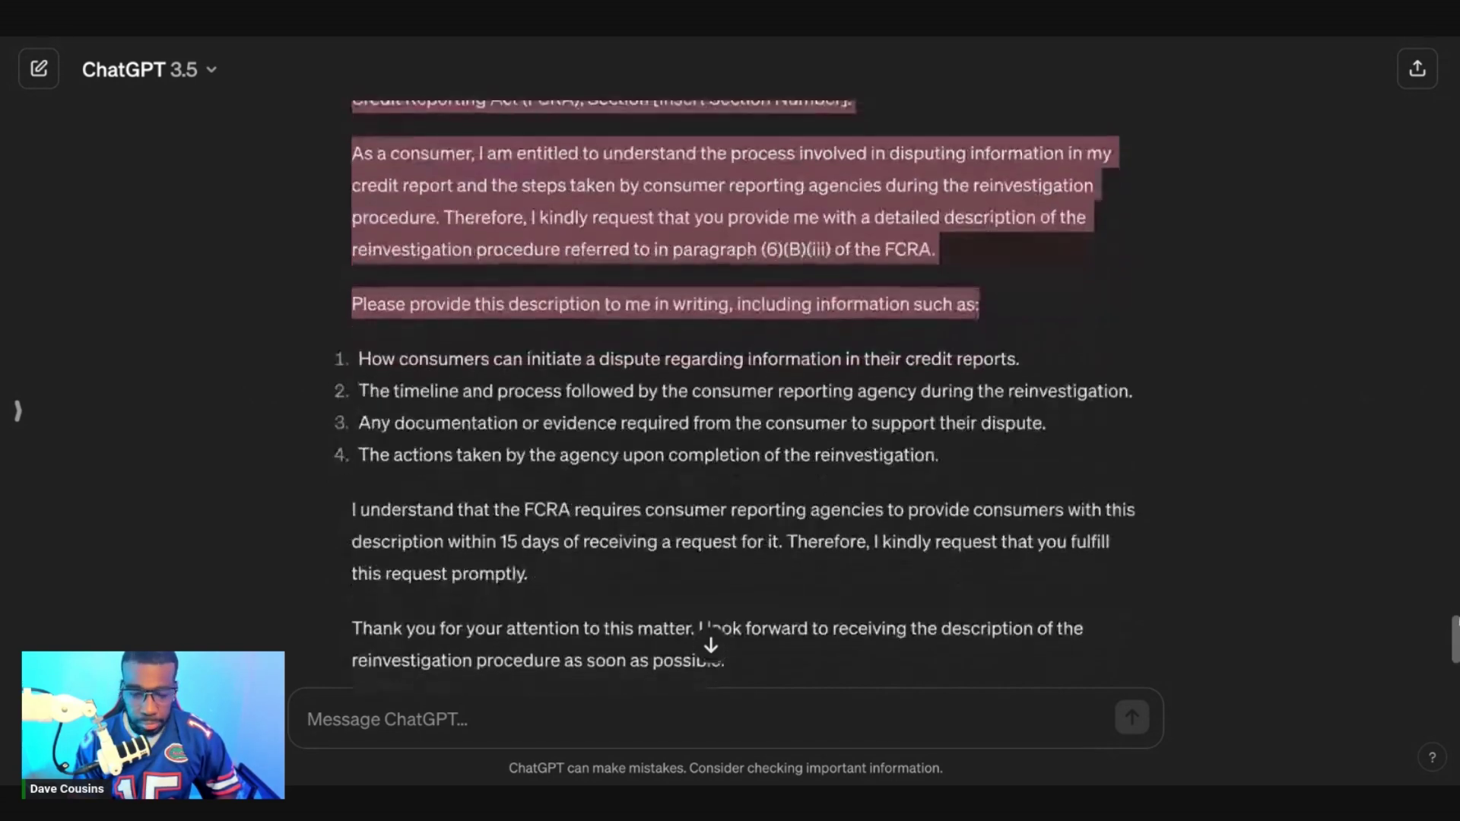